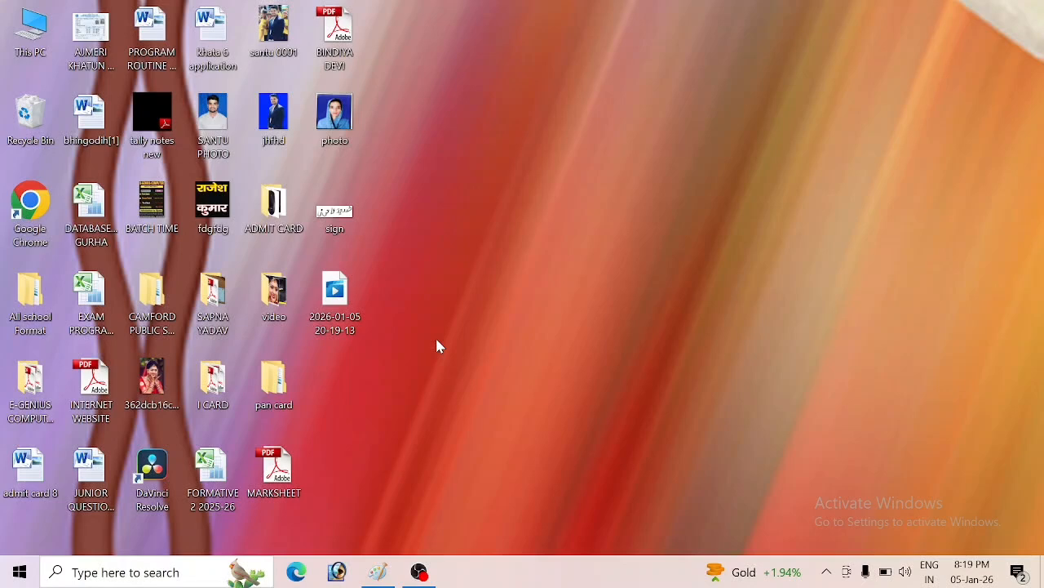
# Search Windows for "mspaint" and open Paint.
pyautogui.click(143, 573)
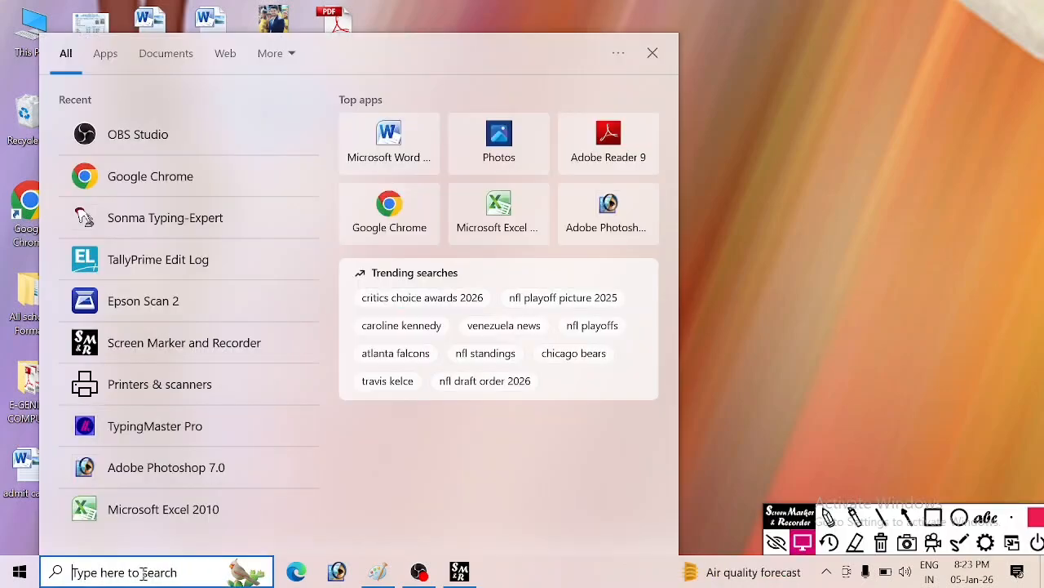
pyautogui.write('msap')
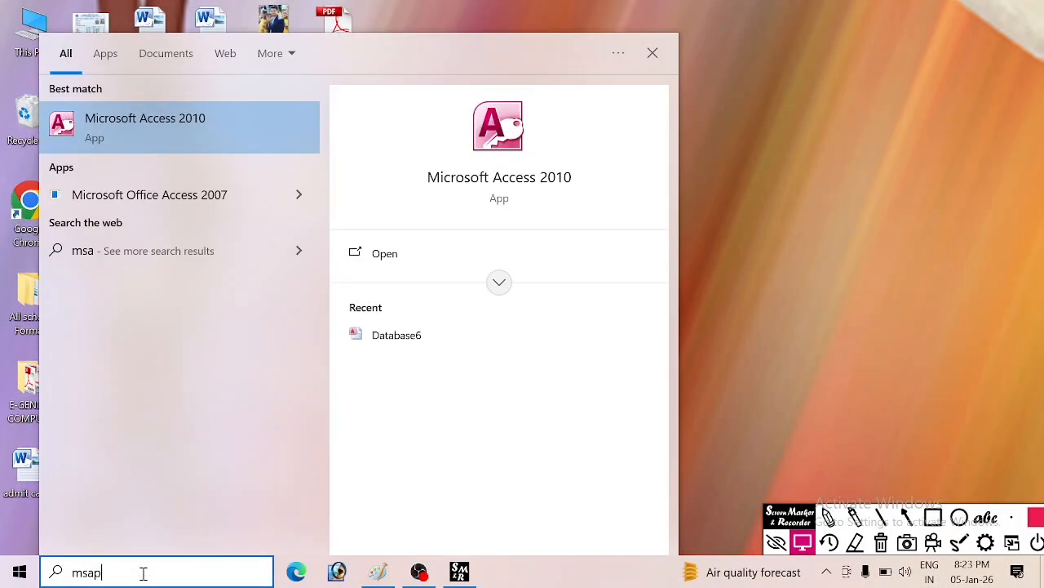
pyautogui.press('BackSpace')
pyautogui.write('paint')
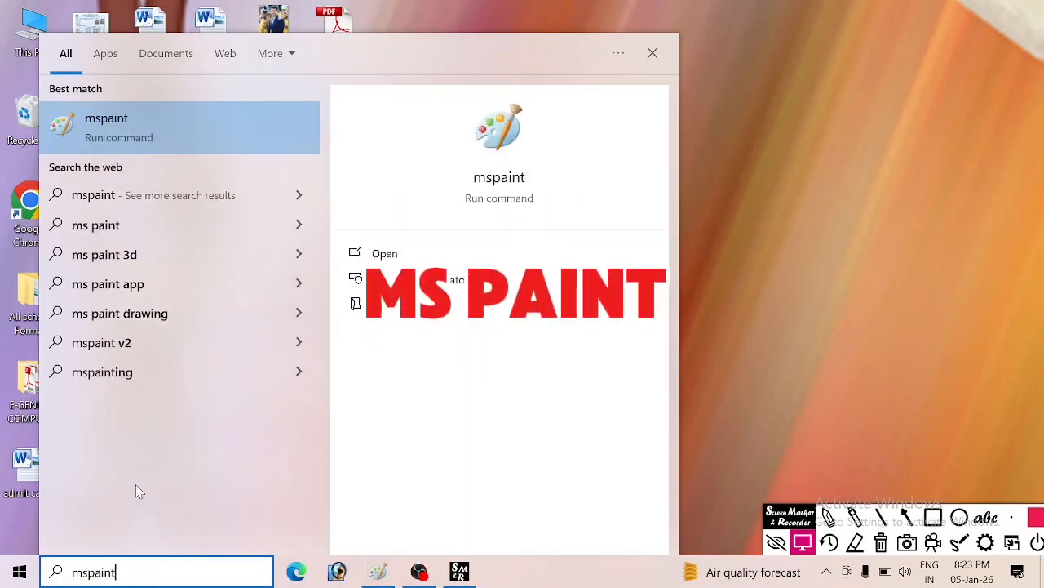
pyautogui.click(136, 123)
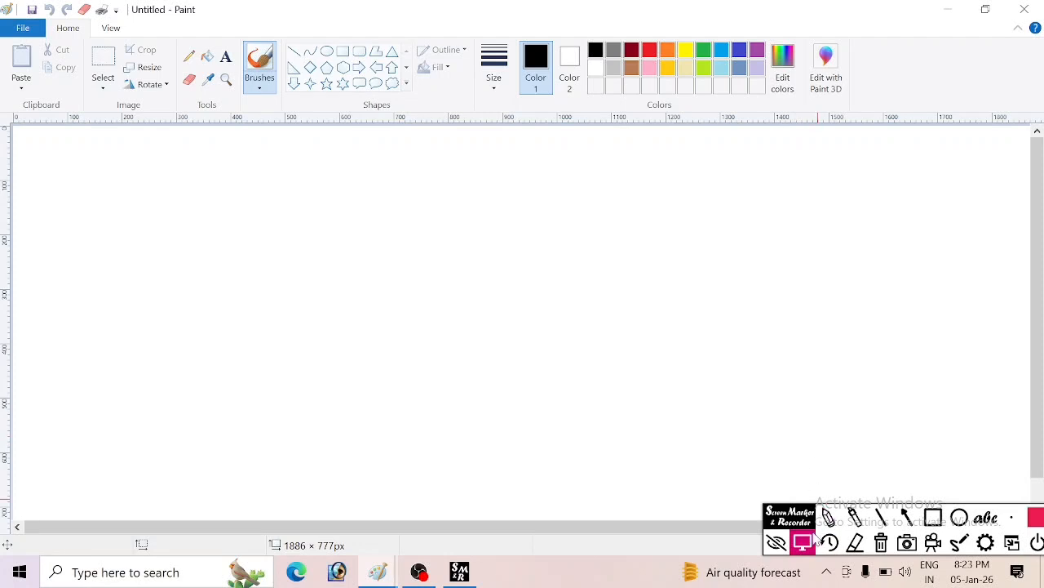
# Outline the window controls and the Shapes gallery with red marker rectangles, clear the marks, and return to normal pointer mode.
pyautogui.click(934, 523)
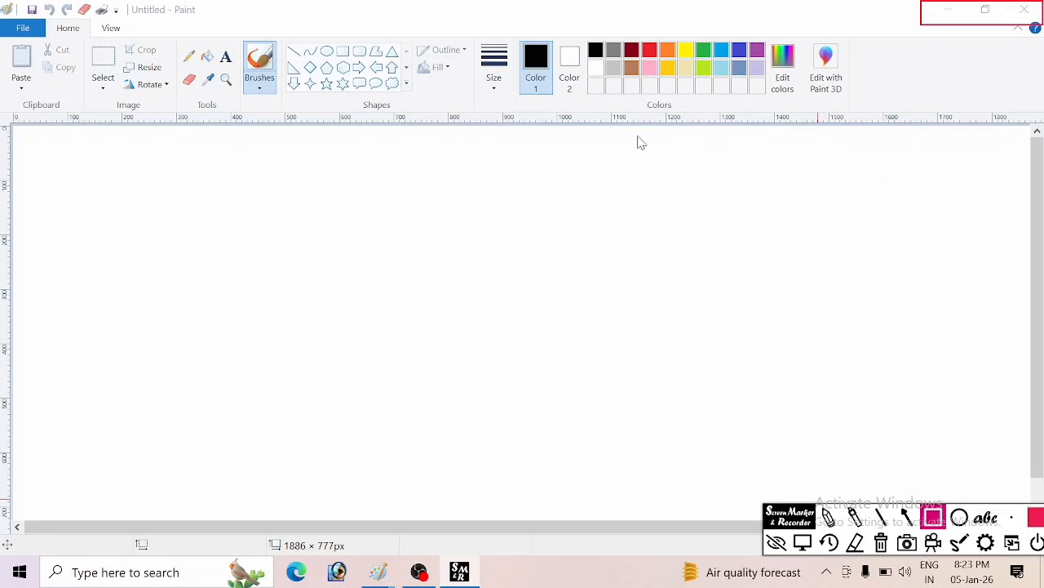
pyautogui.click(881, 543)
pyautogui.moveTo(281, 41)
pyautogui.mouseDown()
pyautogui.moveTo(312, 80)
pyautogui.moveTo(422, 104)
pyautogui.mouseUp()
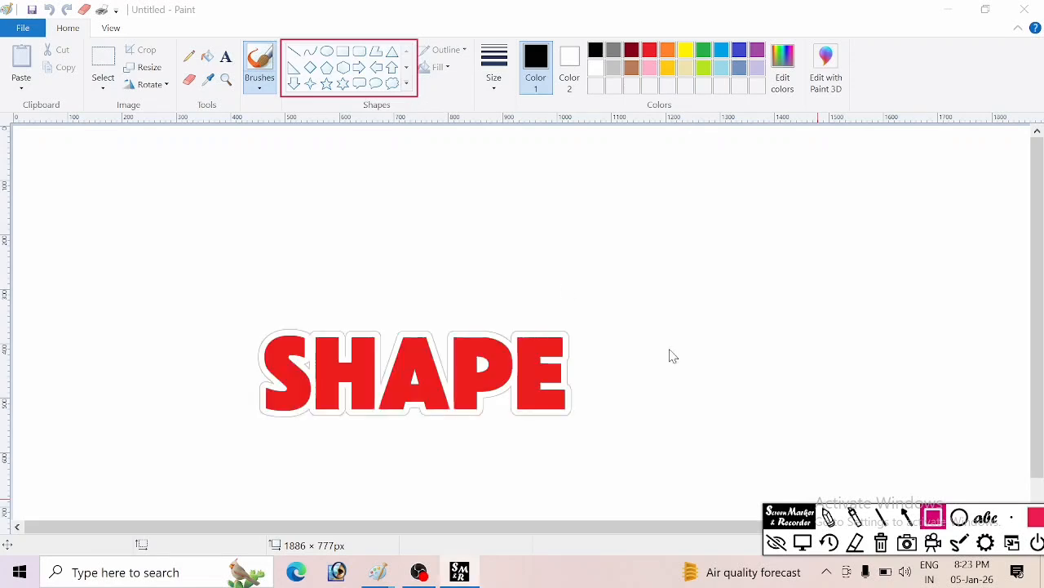
pyautogui.click(883, 544)
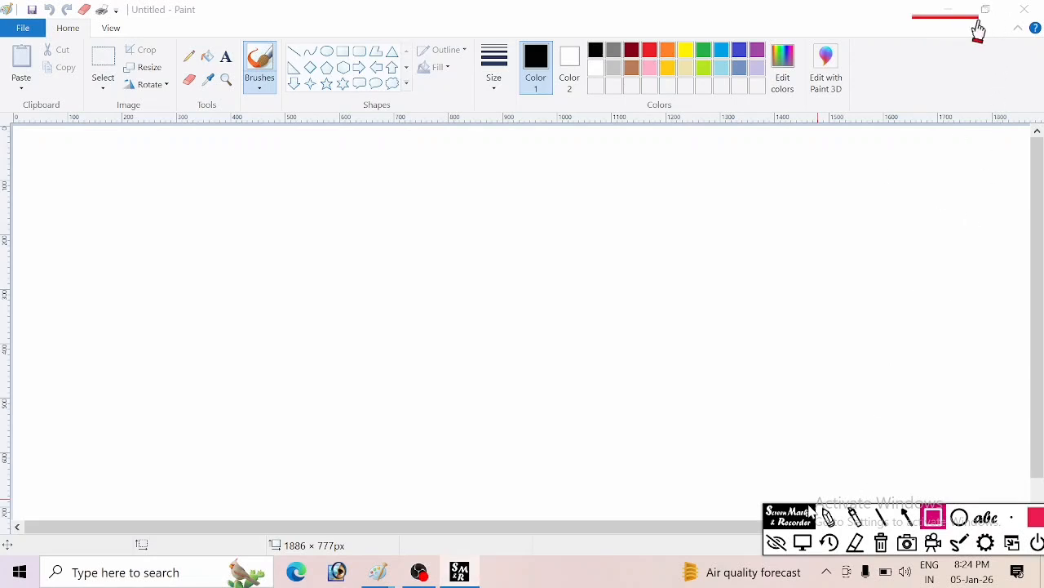
pyautogui.click(804, 544)
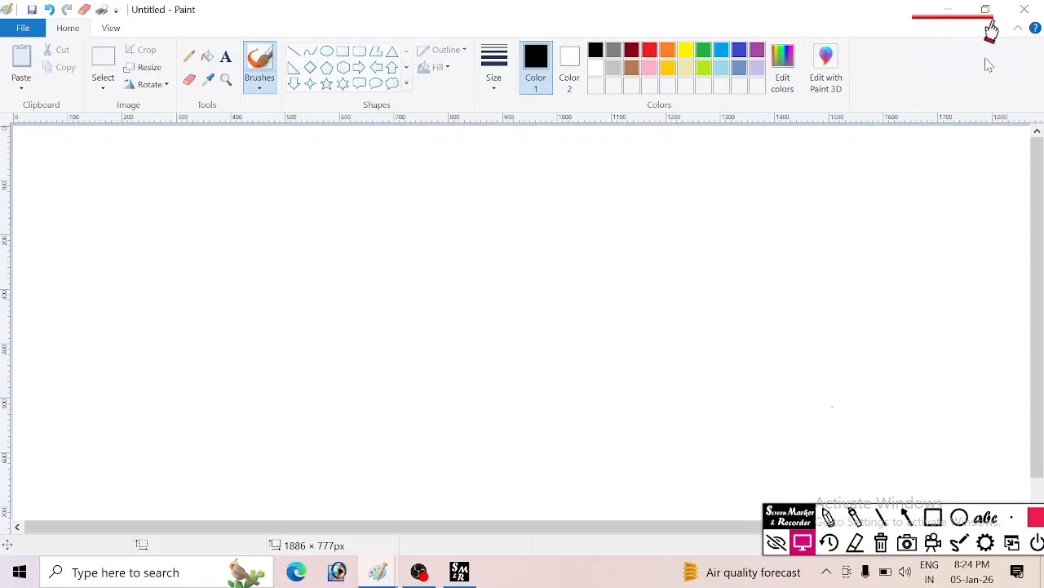
# Restore the Paint window to a smaller size and maximize it again, then minimize it and bring it back.
pyautogui.click(986, 12)
pyautogui.click(875, 70)
pyautogui.click(985, 13)
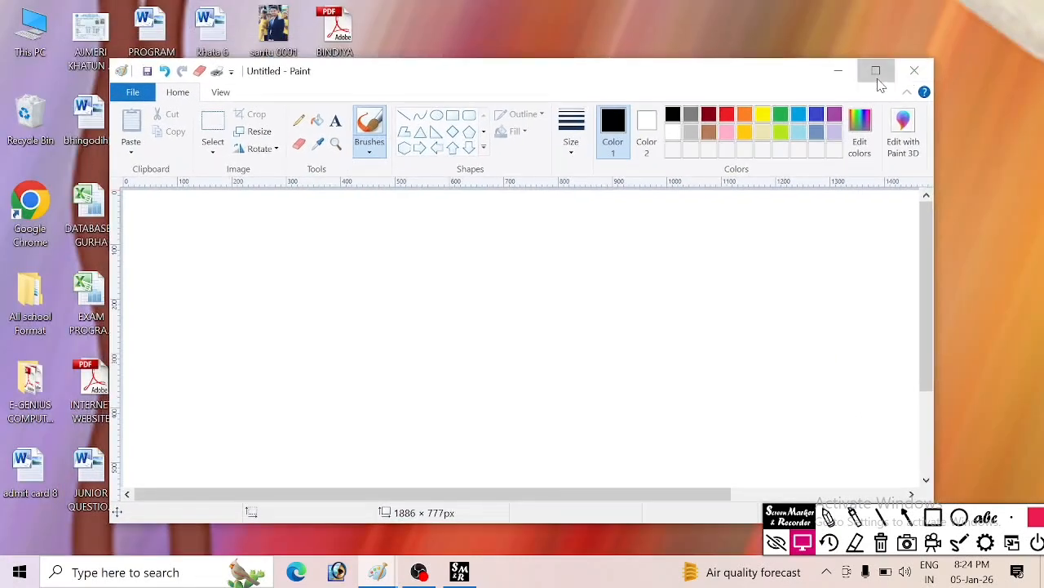
pyautogui.click(872, 61)
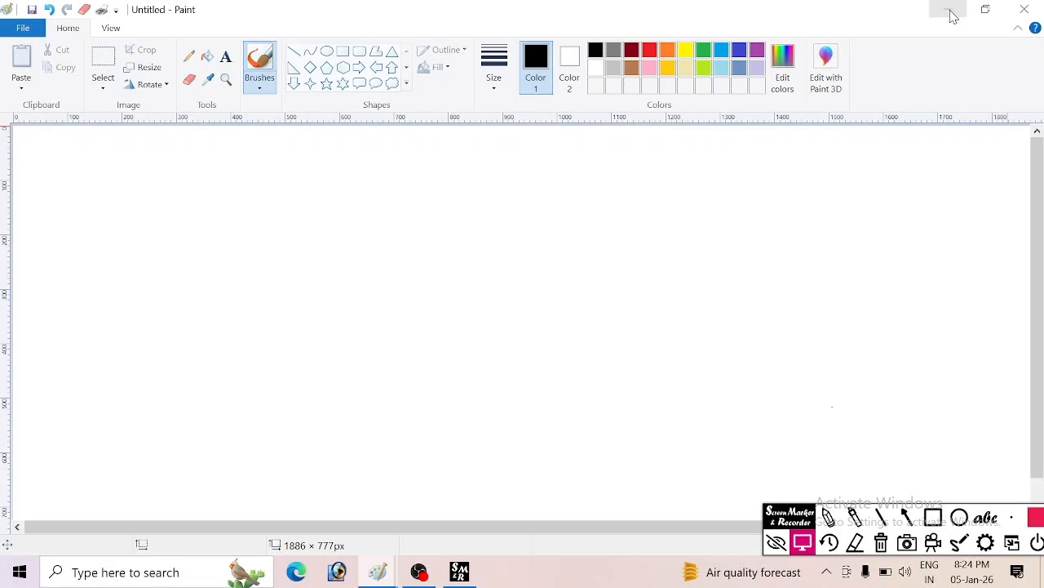
pyautogui.click(952, 14)
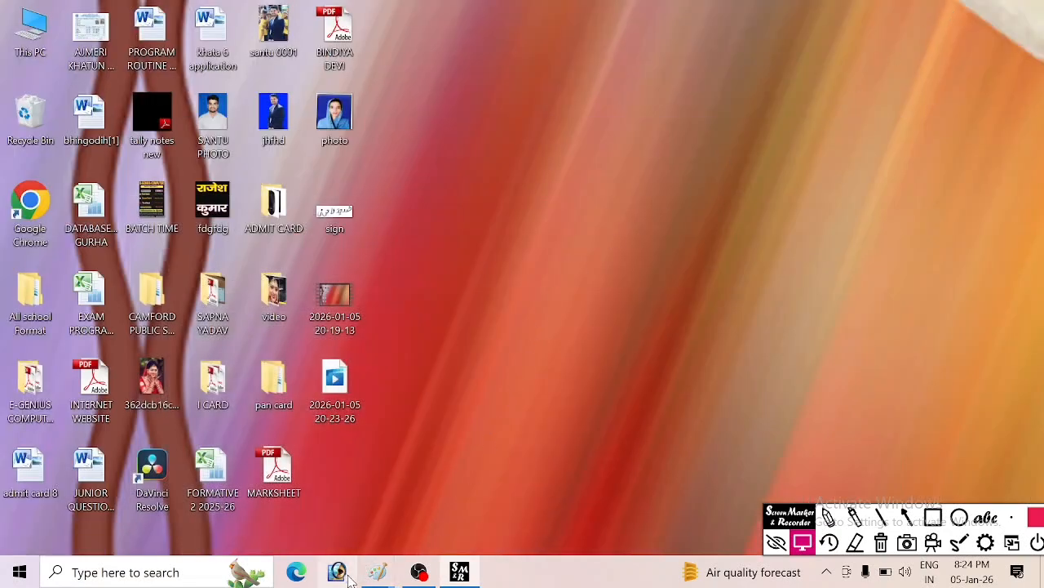
pyautogui.moveTo(378, 578)
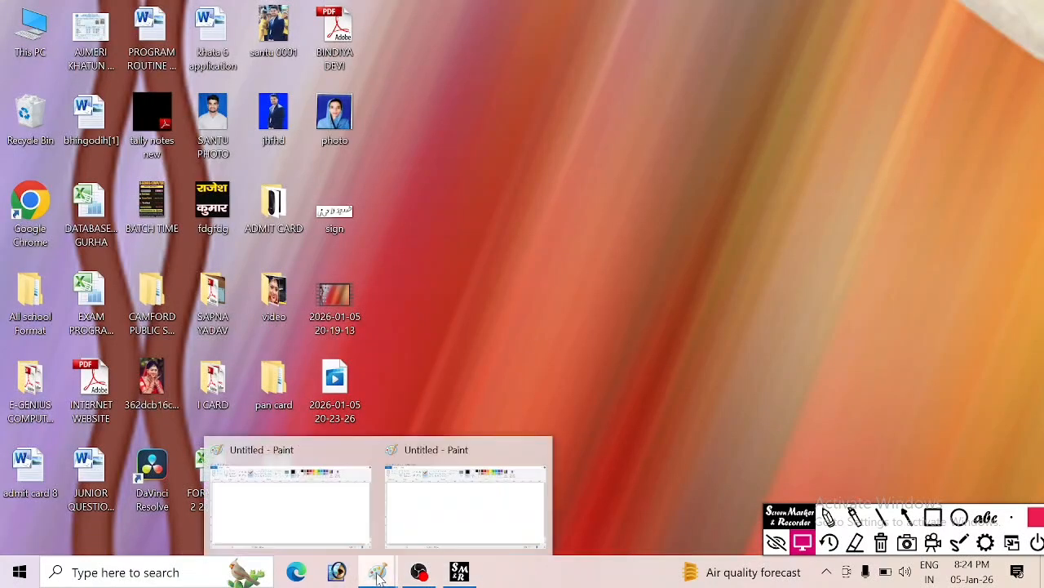
pyautogui.click(455, 522)
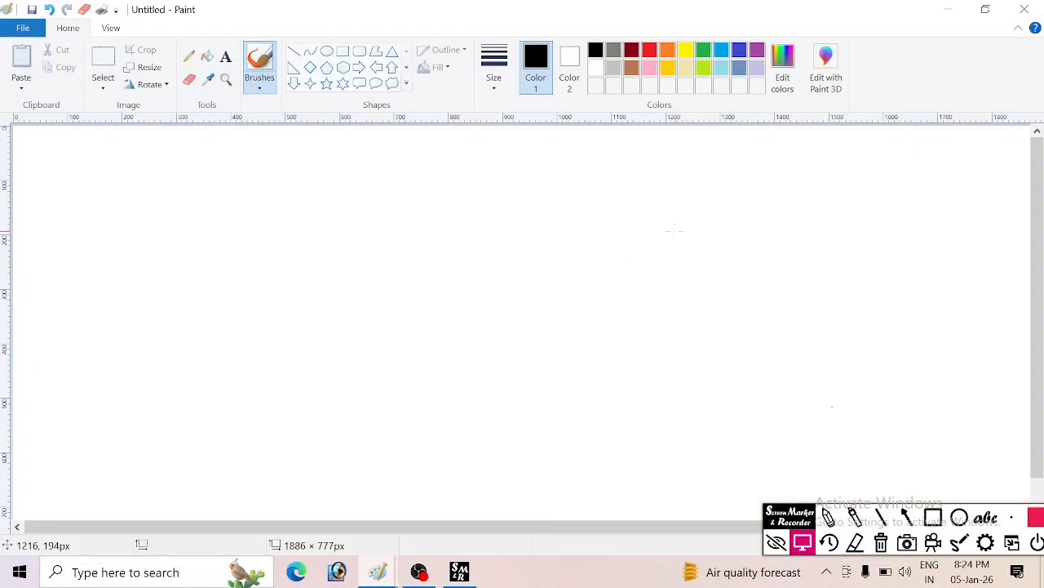
# Draw three black vertical lines, about 260 to 280 px long, side by side near the canvas's left edge.
pyautogui.click(295, 51)
pyautogui.moveTo(131, 175); pyautogui.dragTo(136, 315)
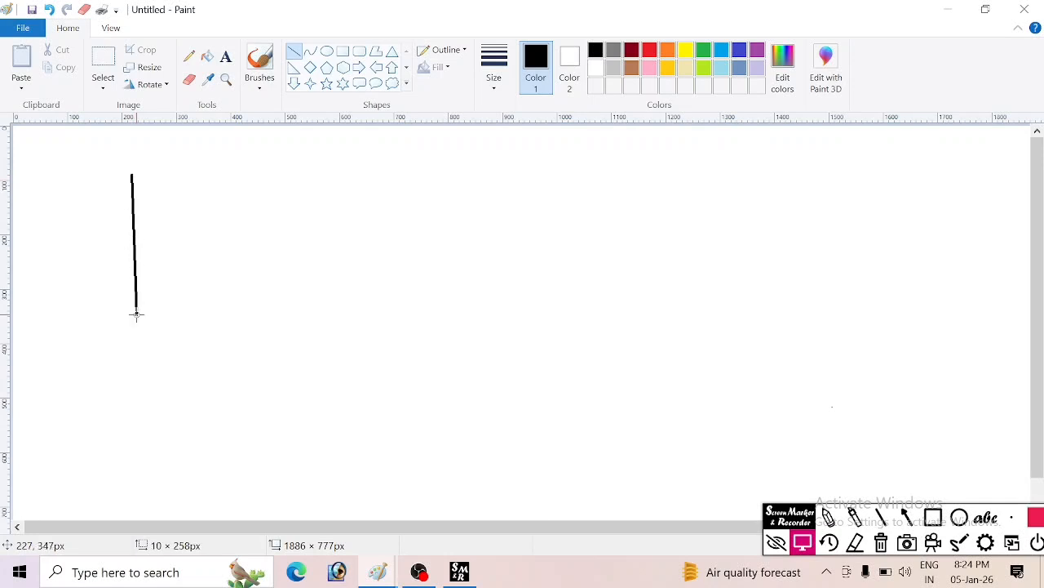
pyautogui.moveTo(184, 179); pyautogui.dragTo(183, 319)
pyautogui.moveTo(247, 181); pyautogui.dragTo(240, 332)
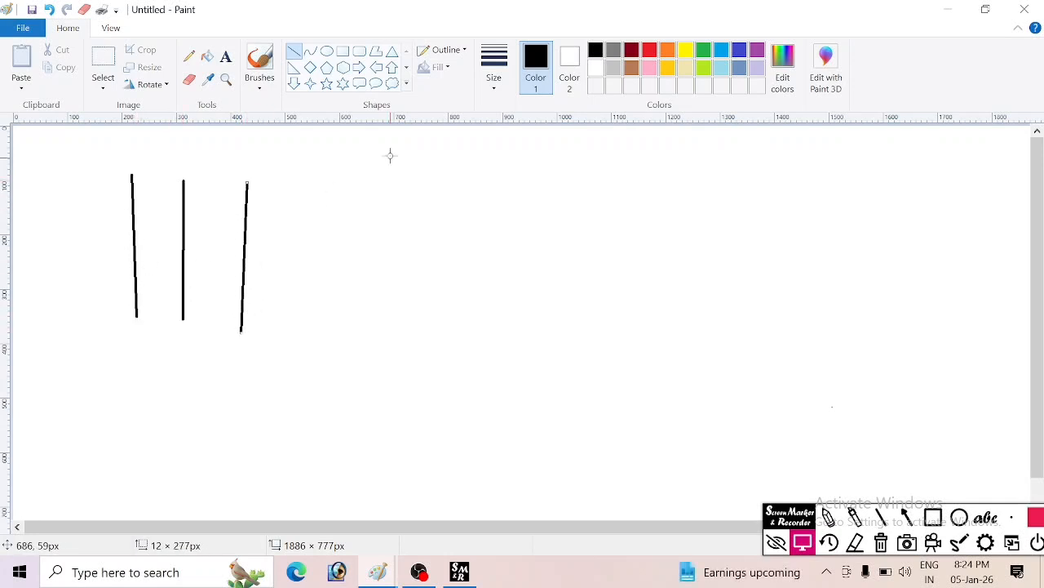
# Set the thickest line size and draw five more vertical lines spaced across the canvas, right of the first three.
pyautogui.click(494, 85)
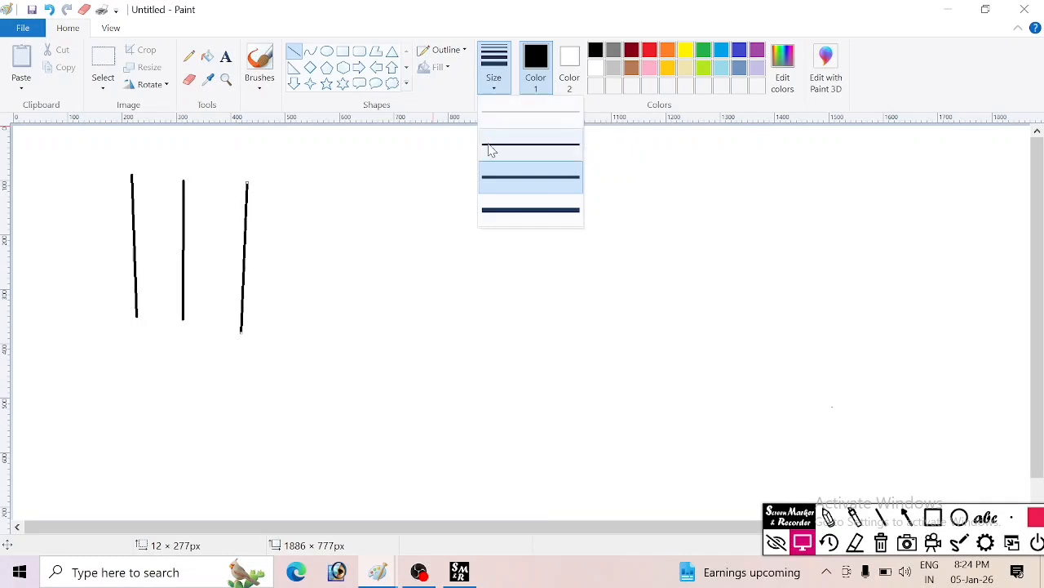
pyautogui.click(502, 211)
pyautogui.moveTo(308, 187); pyautogui.dragTo(306, 330)
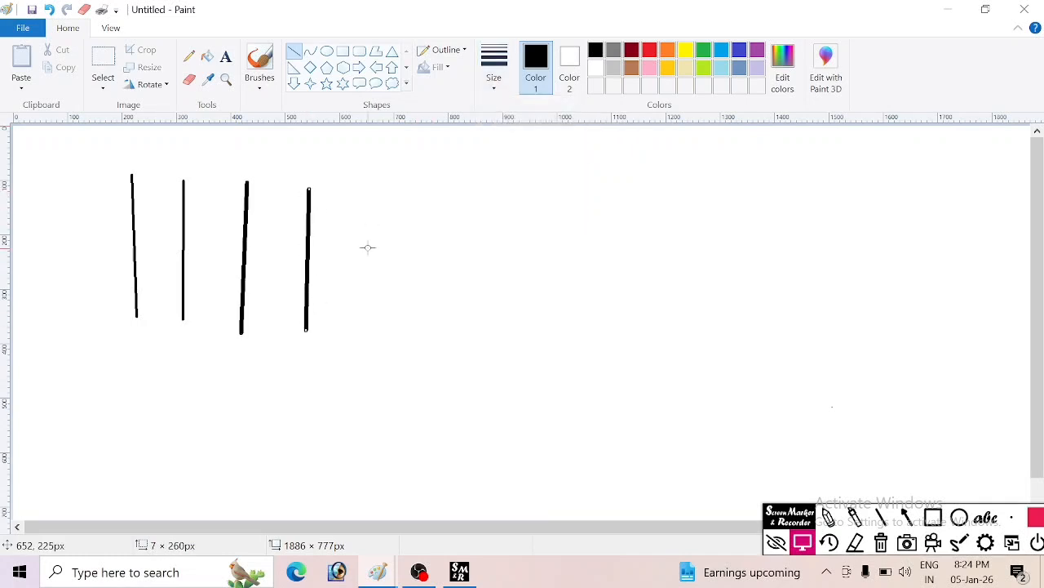
pyautogui.click(376, 214)
pyautogui.moveTo(377, 261); pyautogui.dragTo(378, 352)
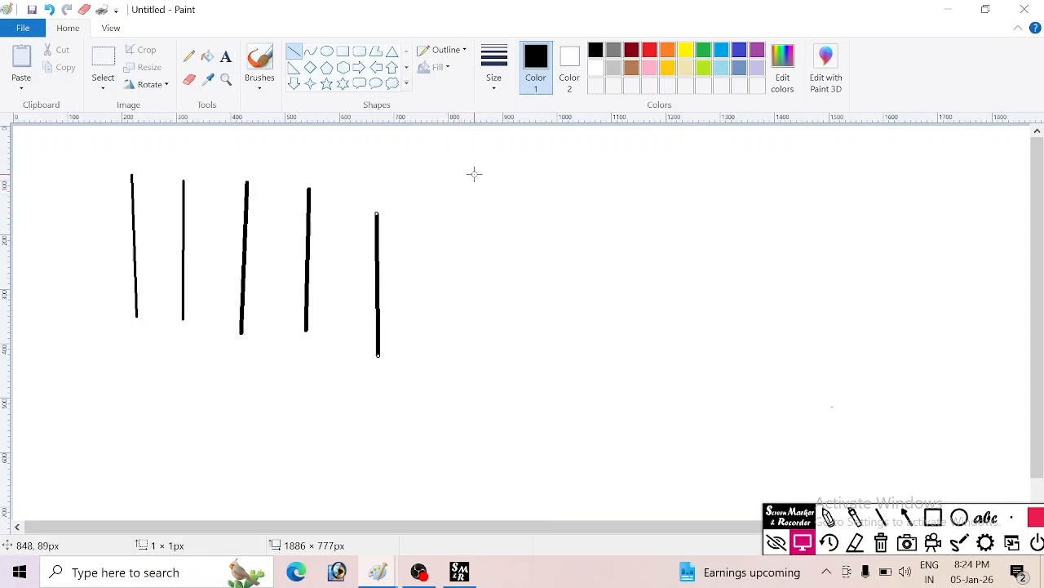
pyautogui.moveTo(474, 173); pyautogui.dragTo(475, 350)
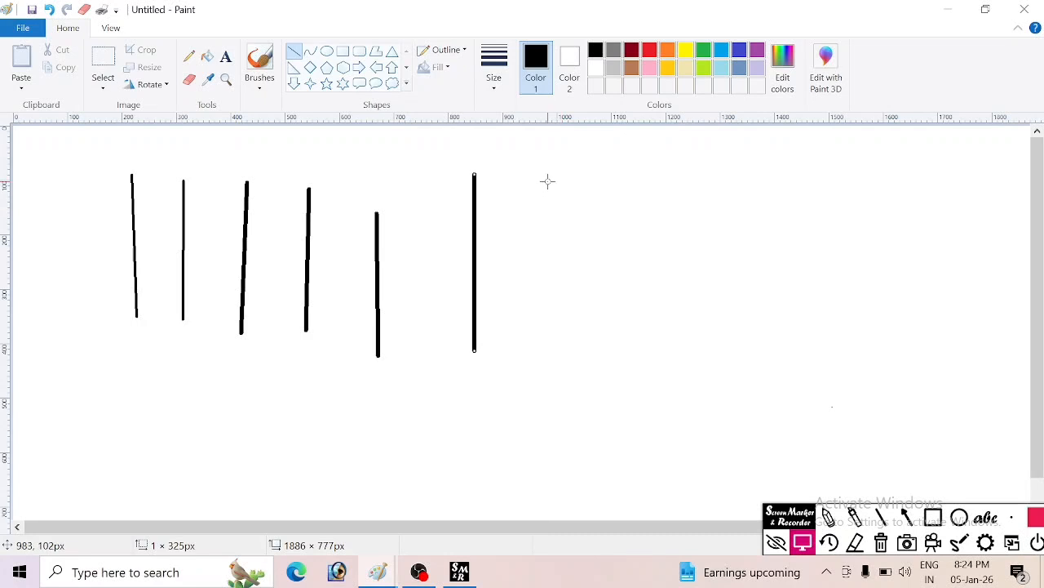
pyautogui.moveTo(547, 180); pyautogui.dragTo(549, 374)
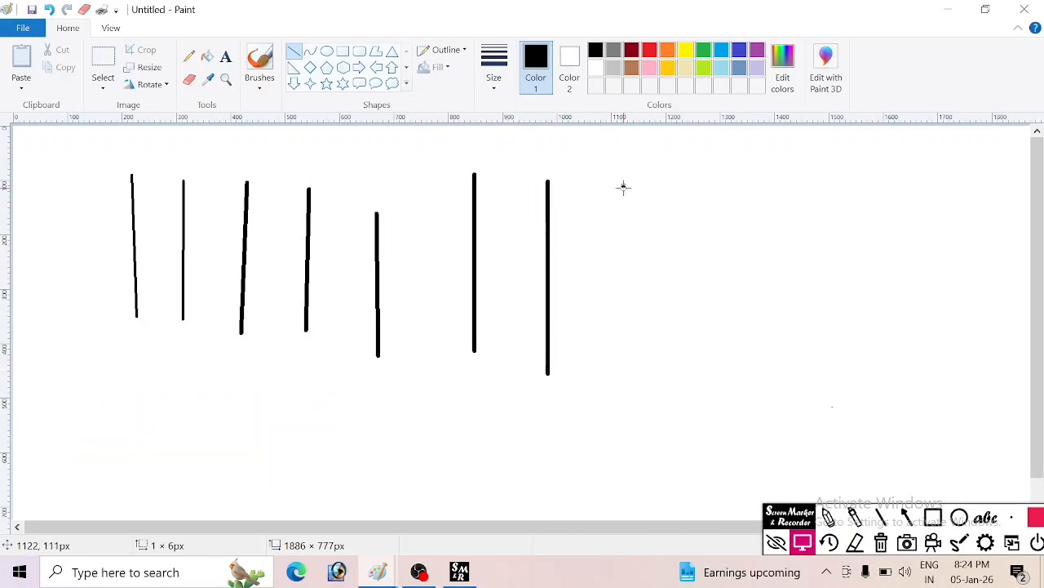
pyautogui.moveTo(624, 187); pyautogui.dragTo(623, 363)
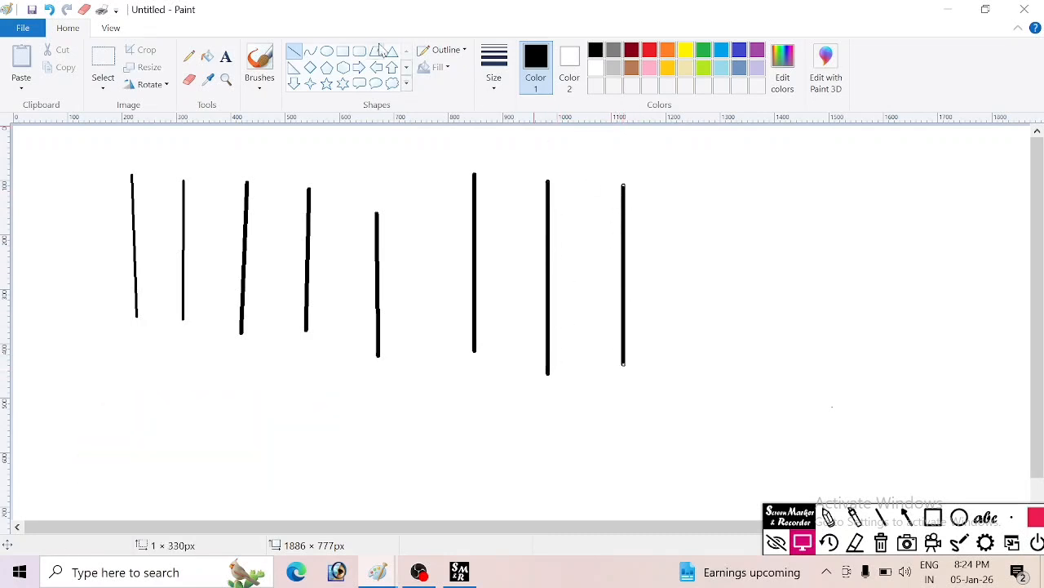
# Draw a nearly horizontal curve about 481 px wide near the canvas's upper right and bend its middle slightly upward.
pyautogui.click(311, 51)
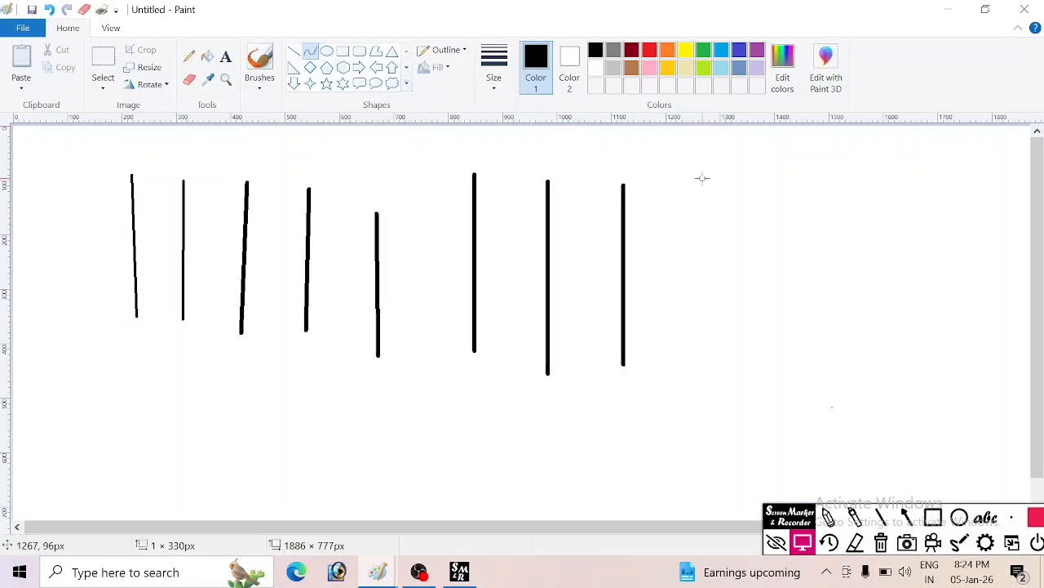
pyautogui.moveTo(699, 181); pyautogui.dragTo(962, 187)
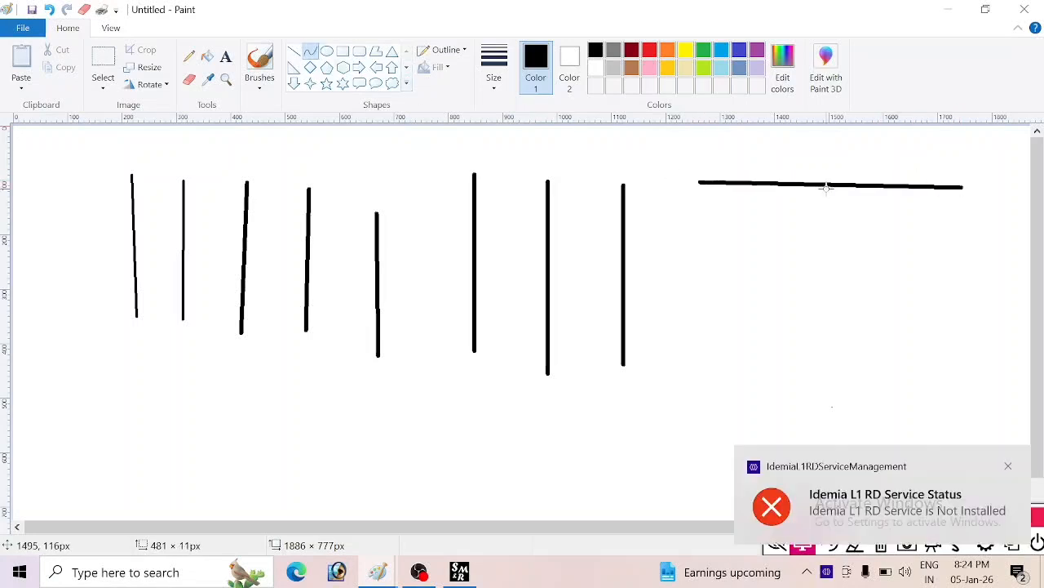
pyautogui.moveTo(818, 184)
pyautogui.mouseDown()
pyautogui.moveTo(816, 264)
pyautogui.moveTo(832, 172)
pyautogui.mouseUp()
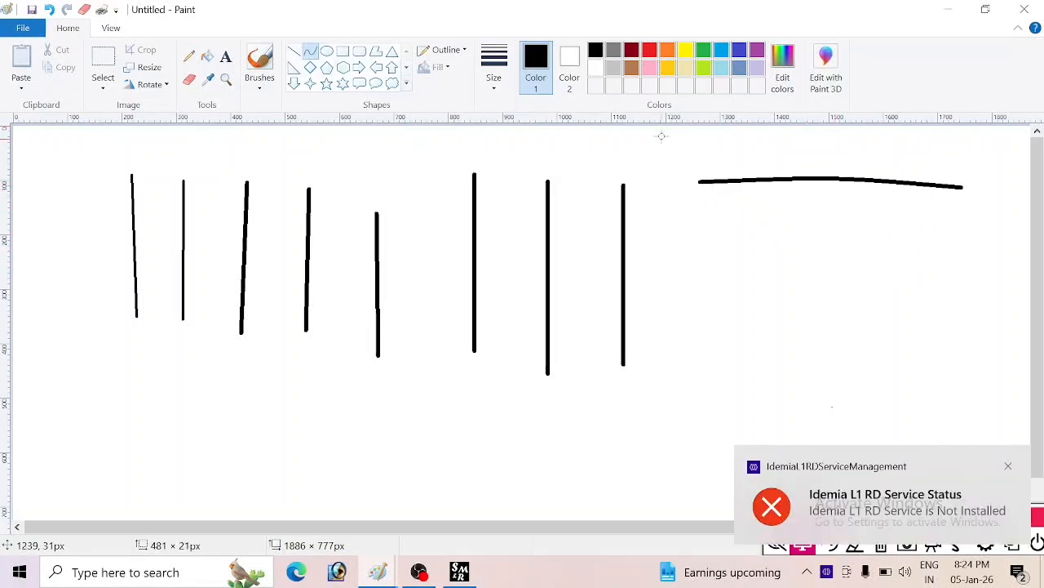
# Draw a circle about 179 px across and a rectangle about 232 × 136 px below the vertical lines.
pyautogui.click(327, 51)
pyautogui.moveTo(196, 375); pyautogui.dragTo(294, 475)
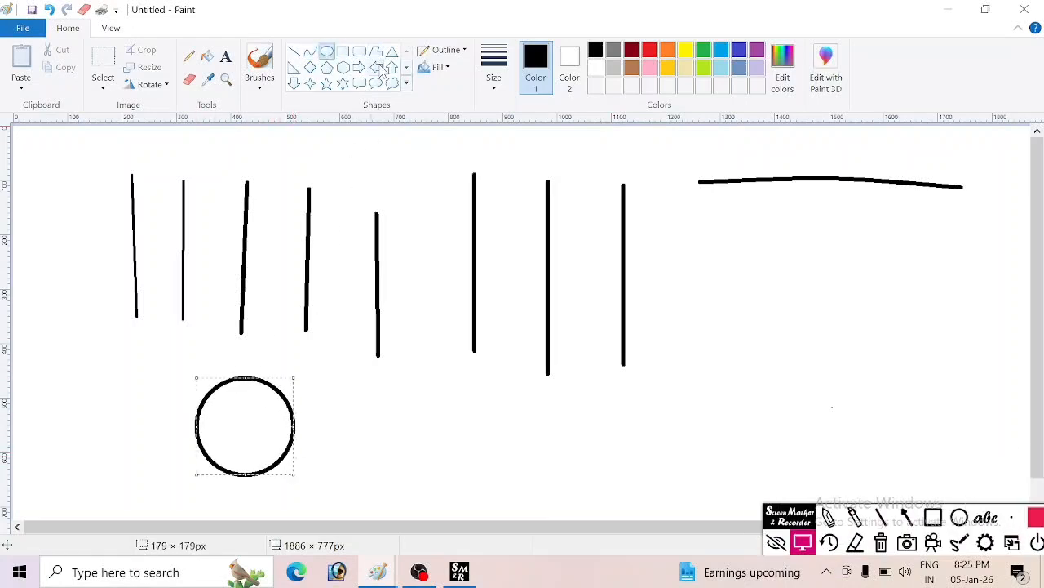
pyautogui.click(343, 50)
pyautogui.moveTo(382, 396); pyautogui.dragTo(511, 471)
# Draw two left-pointing block arrows, one right of the rectangle and one below the curve.
pyautogui.click(376, 67)
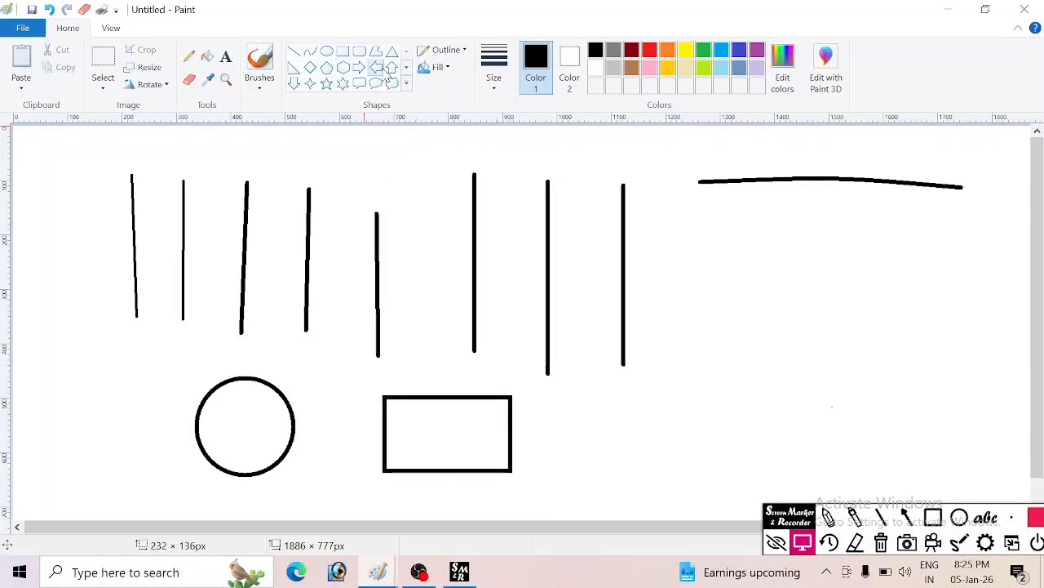
pyautogui.moveTo(635, 395); pyautogui.dragTo(777, 470)
pyautogui.moveTo(742, 249); pyautogui.dragTo(876, 330)
pyautogui.click(913, 329)
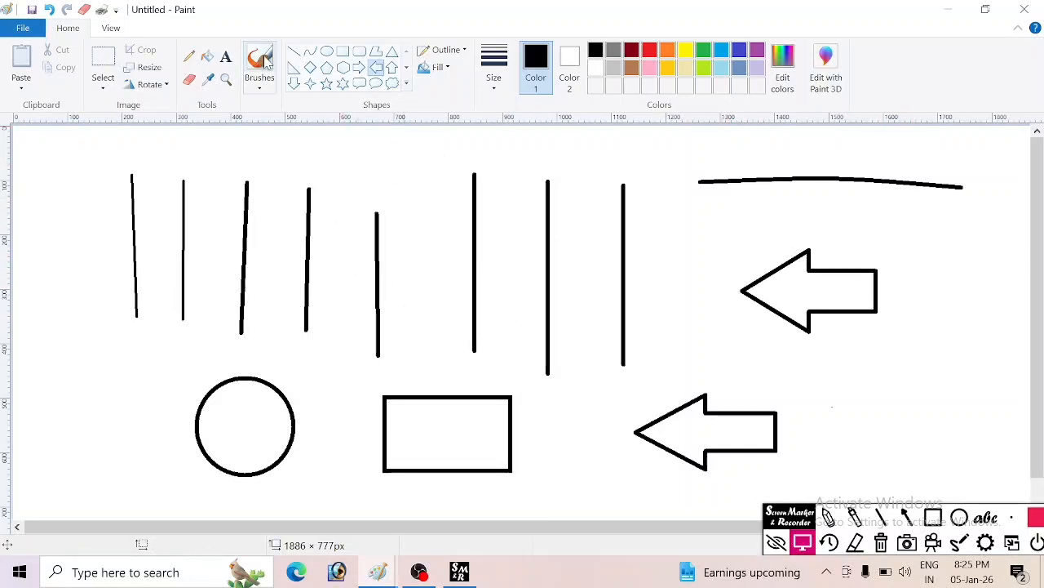
# Erase the curve, the upper arrow and most of the four rightmost vertical lines with an enlarged Eraser.
pyautogui.click(189, 79)
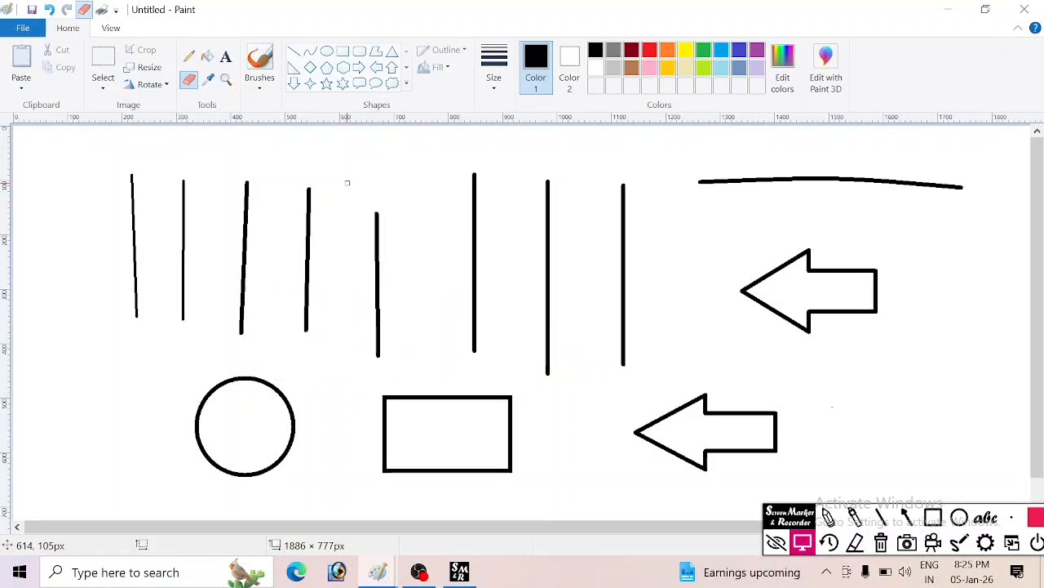
pyautogui.moveTo(347, 182)
pyautogui.mouseDown()
pyautogui.moveTo(752, 196)
pyautogui.moveTo(741, 195)
pyautogui.moveTo(804, 175)
pyautogui.moveTo(893, 176)
pyautogui.moveTo(841, 259)
pyautogui.moveTo(919, 314)
pyautogui.moveTo(786, 348)
pyautogui.moveTo(546, 370)
pyautogui.moveTo(585, 327)
pyautogui.moveTo(557, 333)
pyautogui.moveTo(550, 315)
pyautogui.moveTo(606, 329)
pyautogui.moveTo(711, 276)
pyautogui.mouseUp()
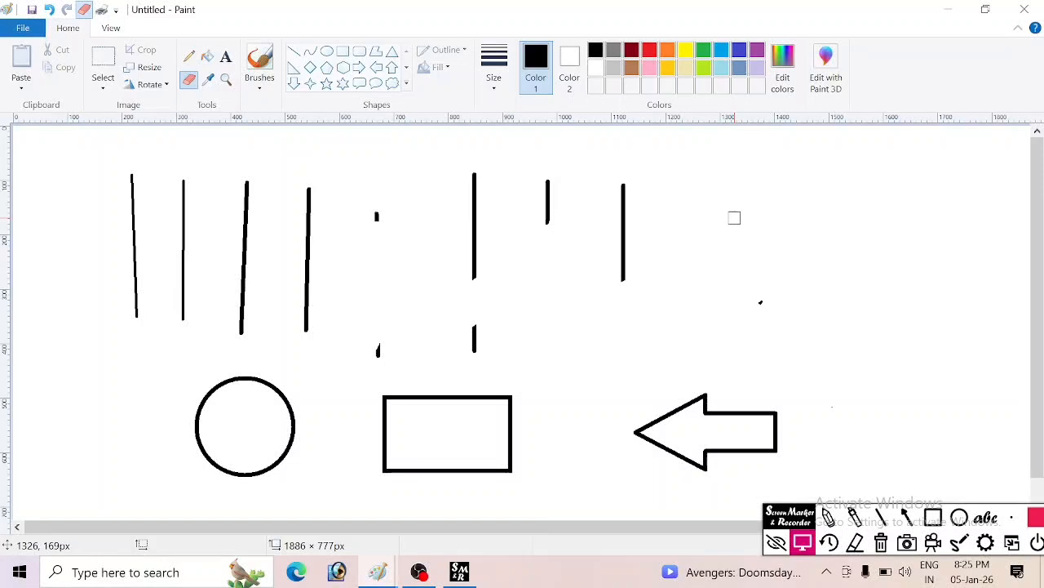
pyautogui.hotkey('ctrl', '-')
pyautogui.moveTo(616, 188)
pyautogui.mouseDown()
pyautogui.moveTo(609, 242)
pyautogui.moveTo(620, 255)
pyautogui.moveTo(545, 300)
pyautogui.moveTo(501, 216)
pyautogui.moveTo(554, 229)
pyautogui.moveTo(459, 203)
pyautogui.moveTo(447, 313)
pyautogui.moveTo(467, 350)
pyautogui.moveTo(655, 250)
pyautogui.mouseUp()
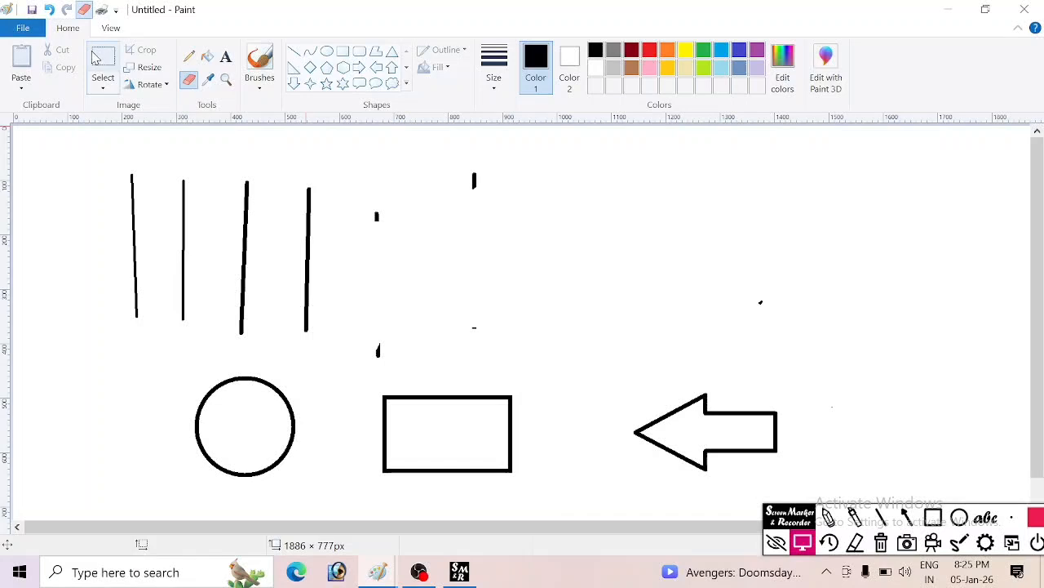
# Select the whole canvas and delete everything drawn on it.
pyautogui.hotkey('ctrl', 'a')
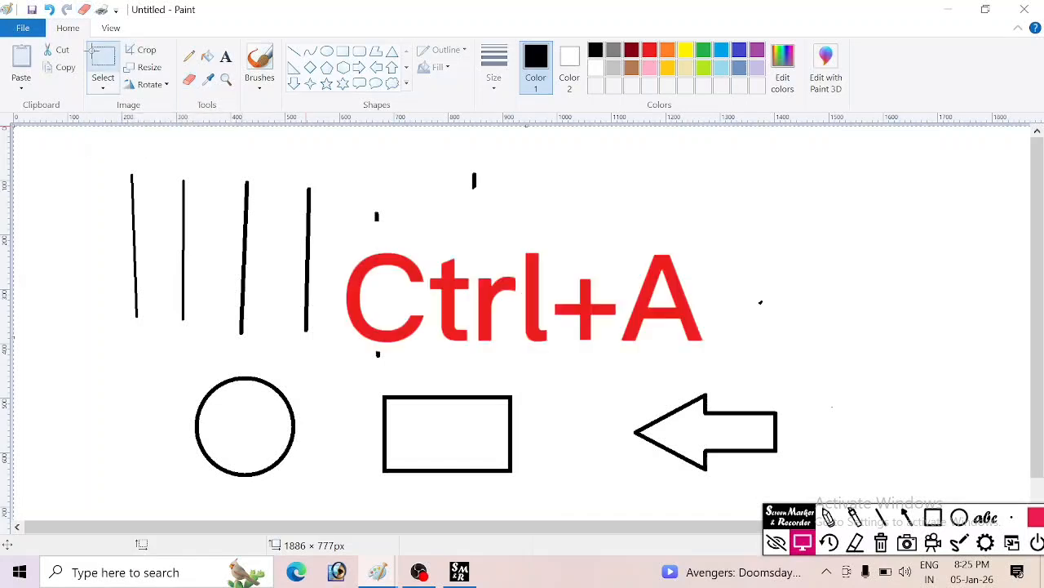
pyautogui.press('Delete')
pyautogui.click(92, 51)
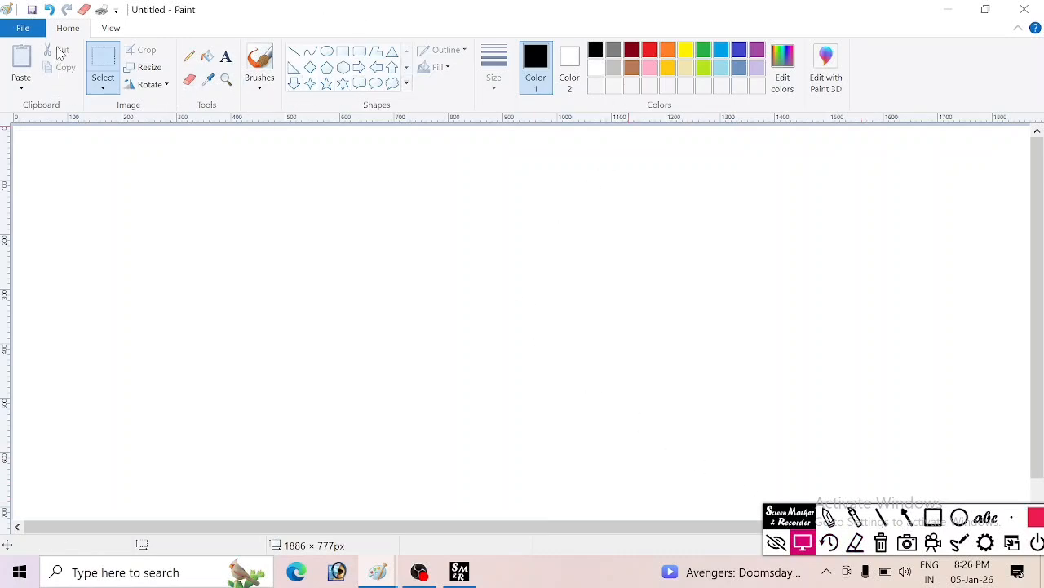
# Draw a large circle about 281 × 270 px in the upper left part of the canvas as a face outline.
pyautogui.click(326, 52)
pyautogui.moveTo(274, 181); pyautogui.dragTo(427, 328)
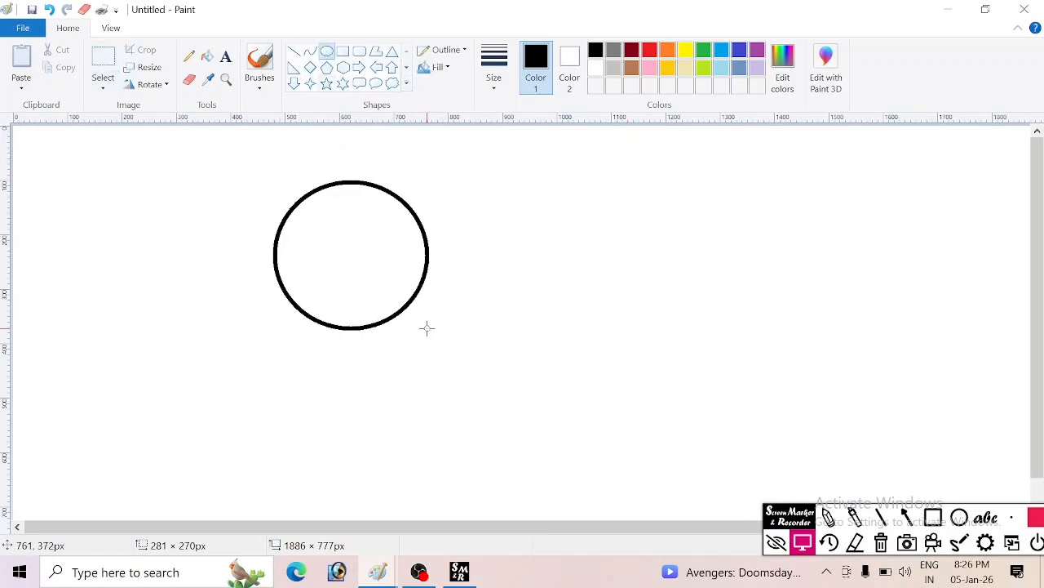
pyautogui.click(590, 270)
# Draw two small ovals as eyes in the upper part of the circle and one as a mouth in its lower part.
pyautogui.moveTo(306, 210); pyautogui.dragTo(409, 247)
pyautogui.click(562, 252)
pyautogui.click(514, 259)
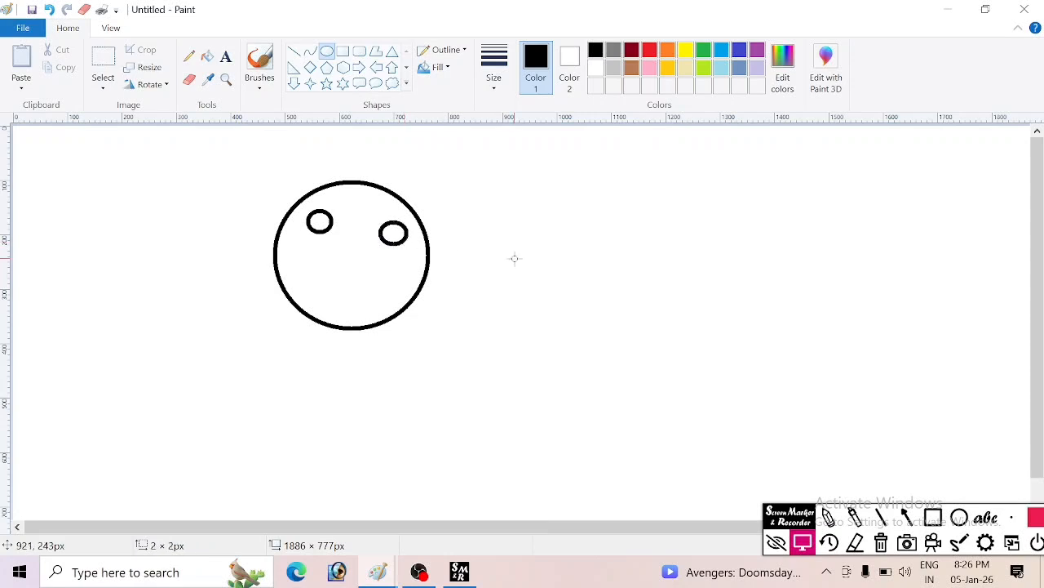
pyautogui.moveTo(334, 283); pyautogui.dragTo(364, 303)
pyautogui.click(574, 296)
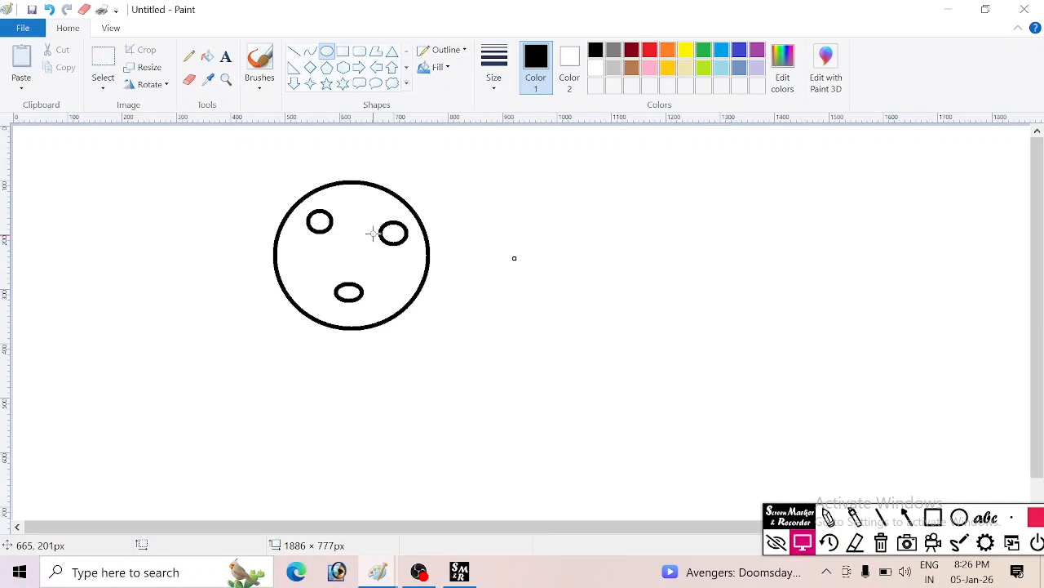
# Select the whole face, try moving it slightly and deleting it, and undo both changes.
pyautogui.click(100, 57)
pyautogui.moveTo(252, 155)
pyautogui.mouseDown()
pyautogui.moveTo(417, 322)
pyautogui.moveTo(472, 342)
pyautogui.mouseUp()
pyautogui.moveTo(373, 249)
pyautogui.mouseDown()
pyautogui.moveTo(837, 252)
pyautogui.moveTo(406, 251)
pyautogui.moveTo(832, 223)
pyautogui.moveTo(366, 233)
pyautogui.moveTo(398, 213)
pyautogui.mouseUp()
pyautogui.press('Delete')
pyautogui.hotkey('ctrl', 'z')
pyautogui.hotkey('ctrl', 'z')
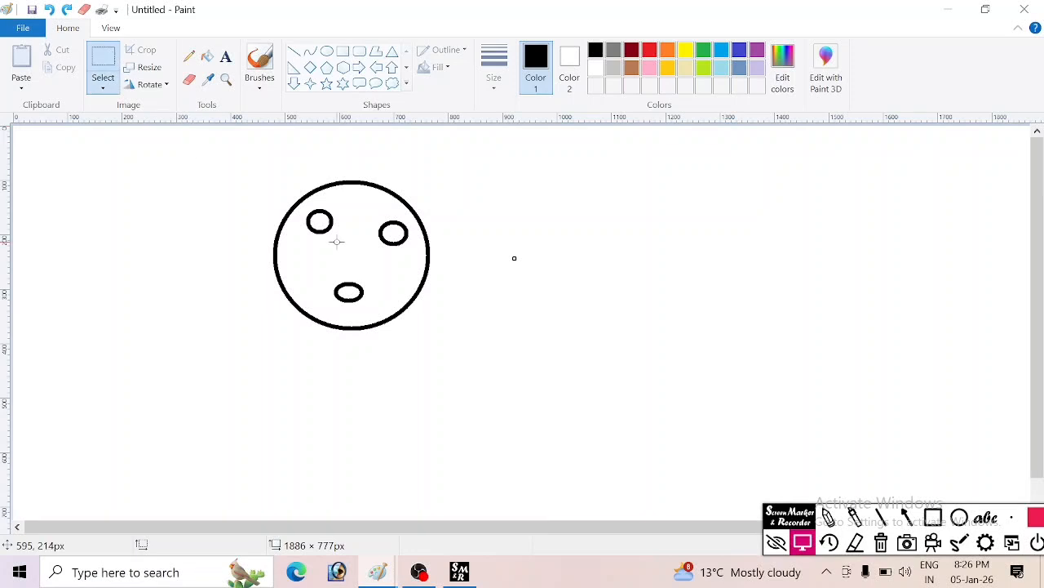
# Copy the face and paste three duplicates, placing two to the right of the original and one to its left.
pyautogui.moveTo(267, 177)
pyautogui.mouseDown()
pyautogui.moveTo(426, 310)
pyautogui.moveTo(442, 341)
pyautogui.mouseUp()
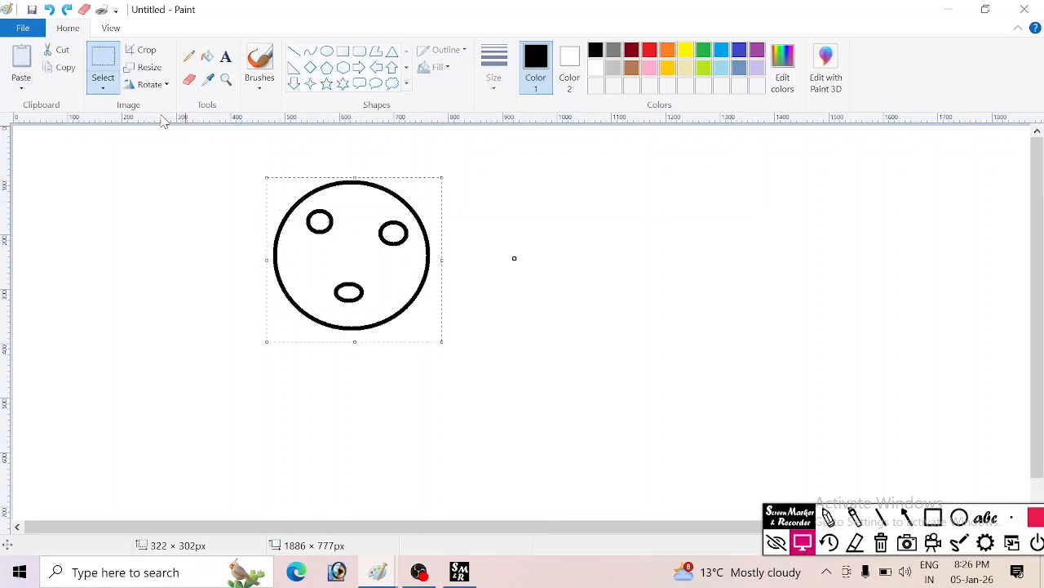
pyautogui.click(23, 64)
pyautogui.moveTo(87, 169); pyautogui.dragTo(614, 226)
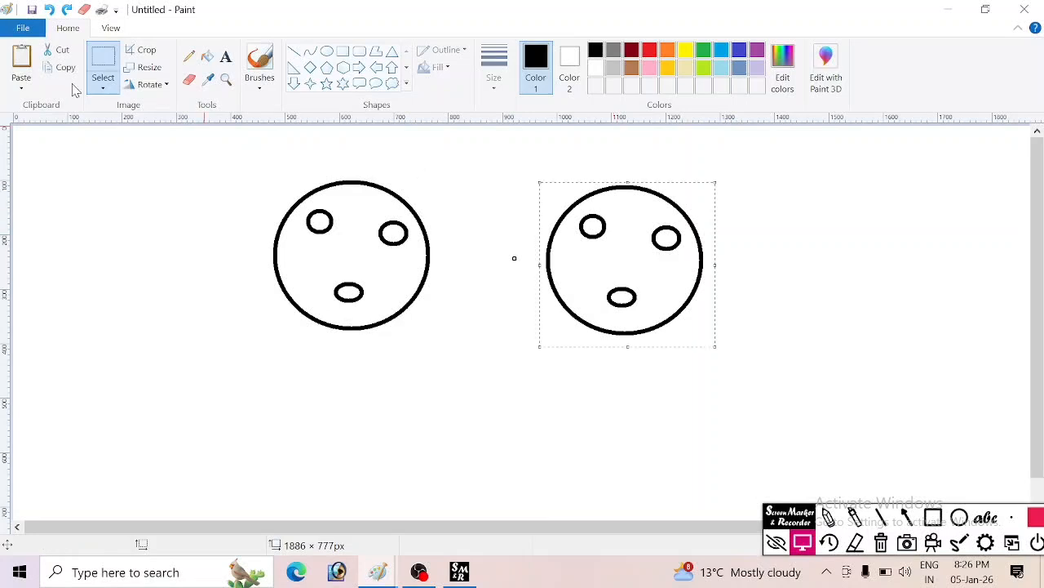
pyautogui.click(23, 64)
pyautogui.moveTo(66, 168); pyautogui.dragTo(829, 238)
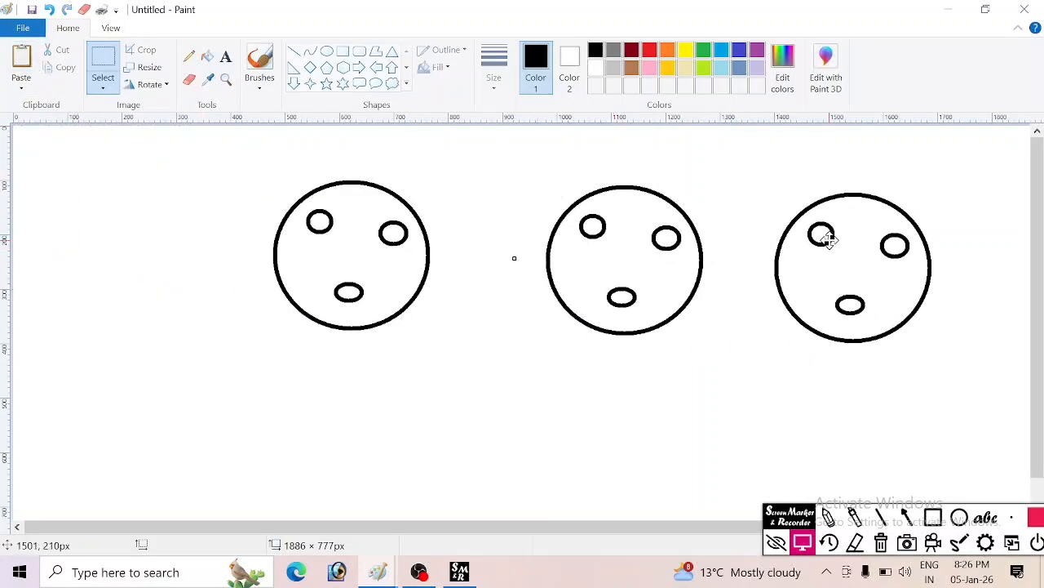
pyautogui.click(23, 64)
pyautogui.moveTo(69, 153); pyautogui.dragTo(118, 195)
pyautogui.click(322, 428)
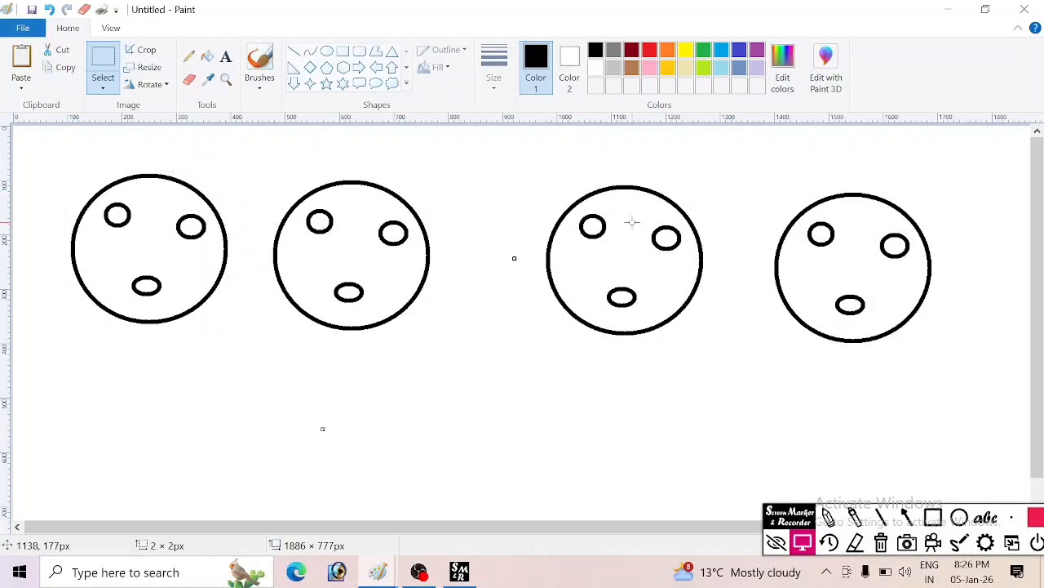
# Select the third face from the left, cut it from the canvas, and undo the cut.
pyautogui.click(103, 64)
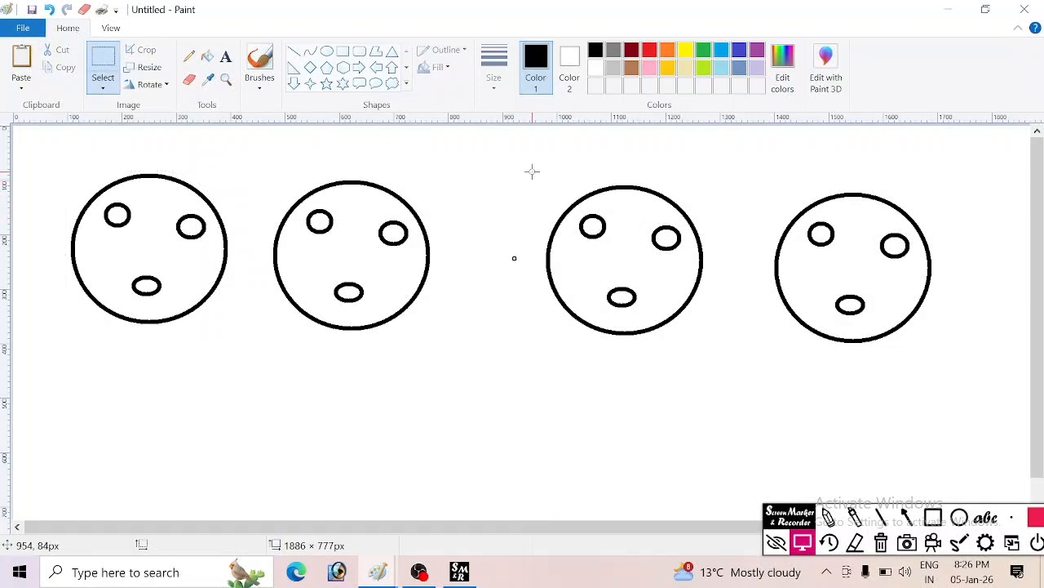
pyautogui.moveTo(529, 171); pyautogui.dragTo(725, 346)
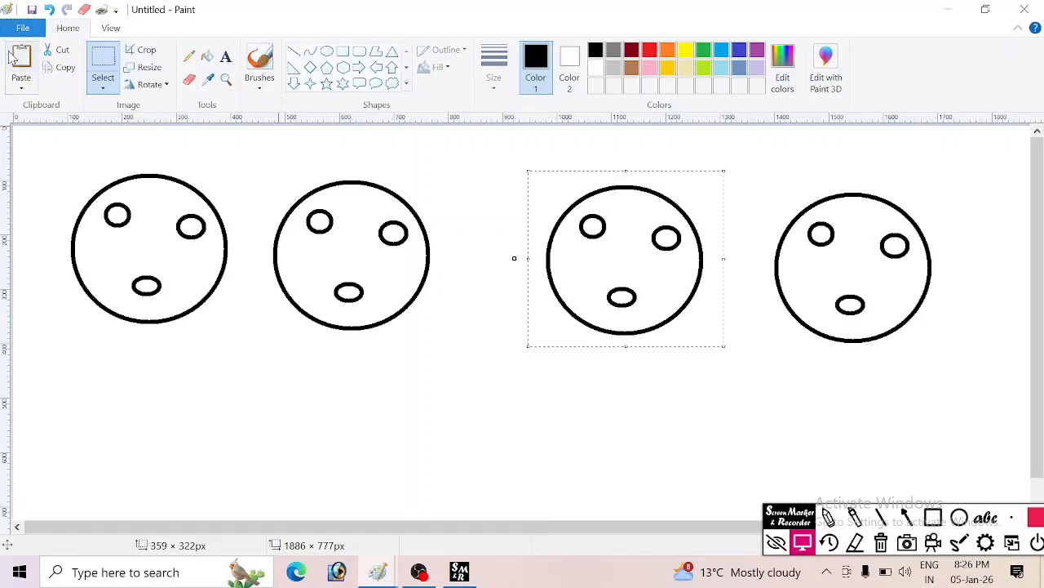
pyautogui.click(60, 53)
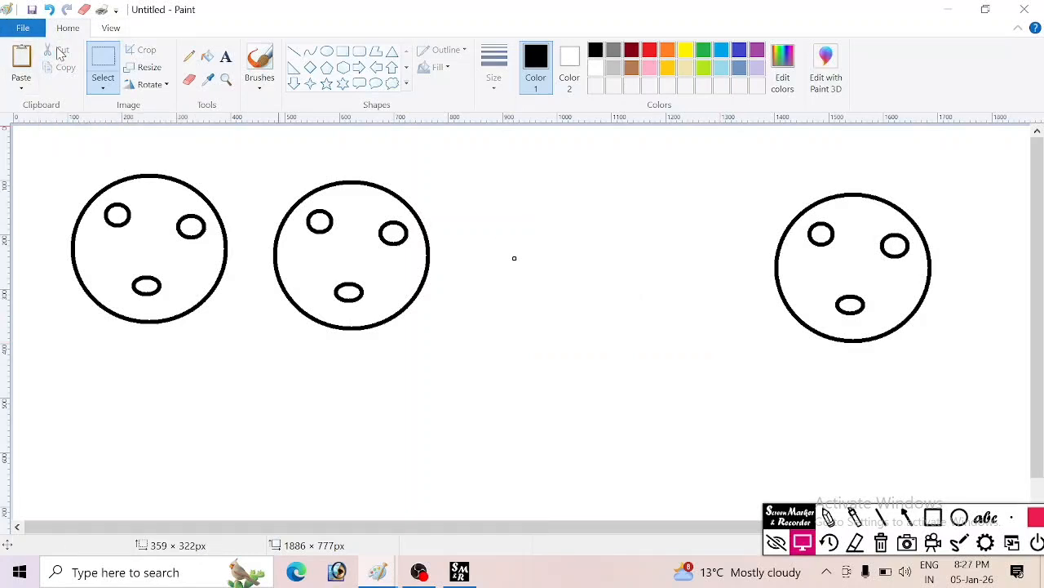
pyautogui.hotkey('ctrl', 'z')
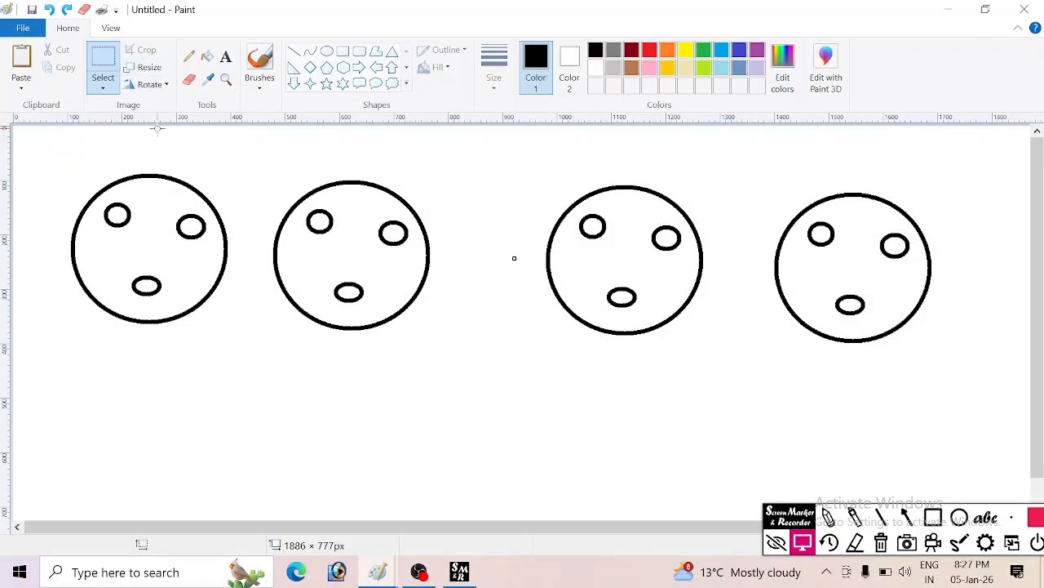
# Crop the picture to a selection around the left half of the leftmost face and undo the crop.
pyautogui.click(106, 57)
pyautogui.moveTo(59, 155); pyautogui.dragTo(156, 356)
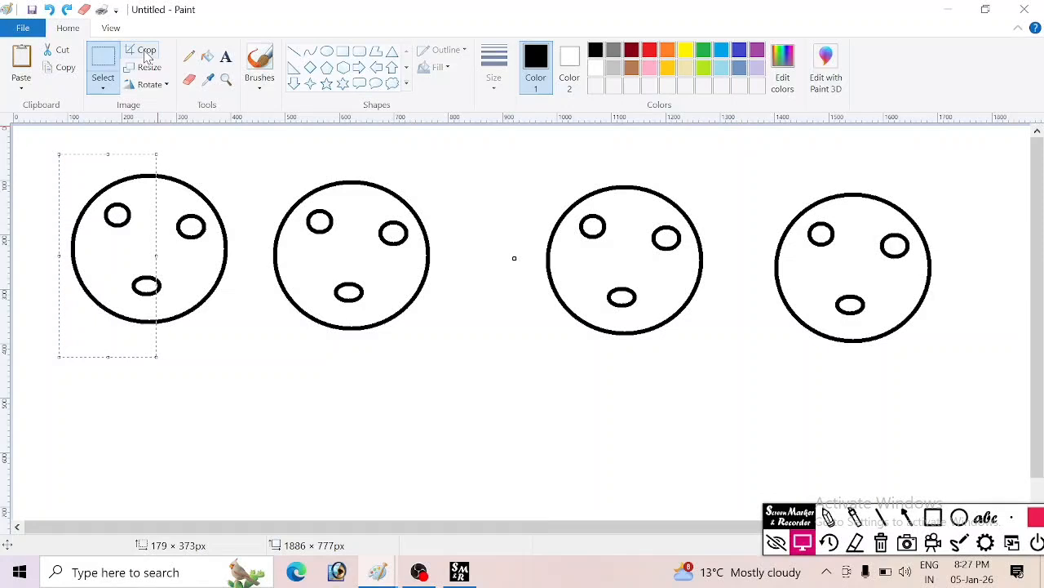
pyautogui.click(147, 50)
pyautogui.hotkey('ctrl', 'z')
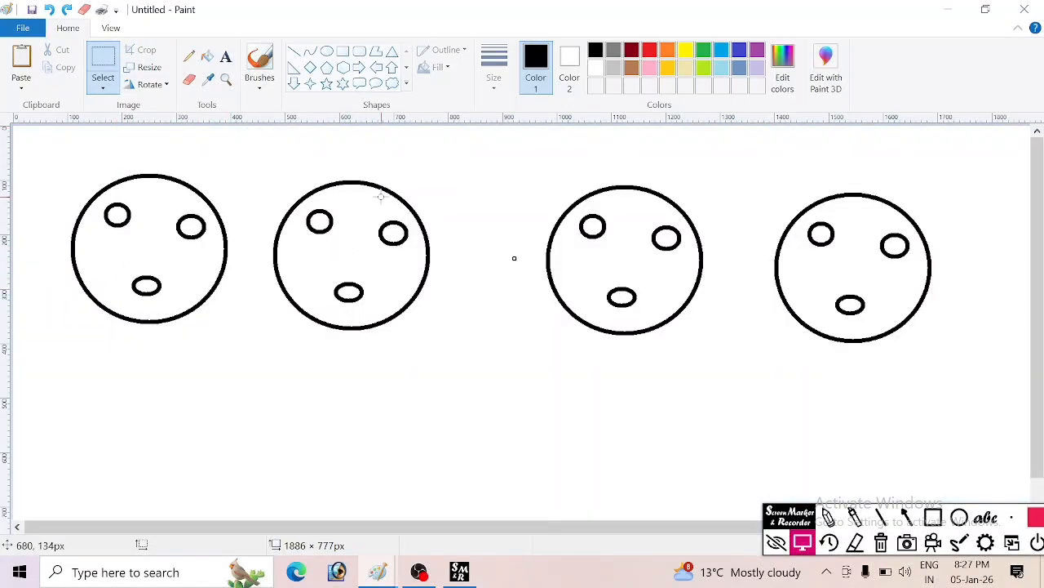
# Resize the picture by pixels to a horizontal size of 3000 with the aspect ratio maintained, and undo the resize.
pyautogui.click(155, 70)
pyautogui.click(170, 139)
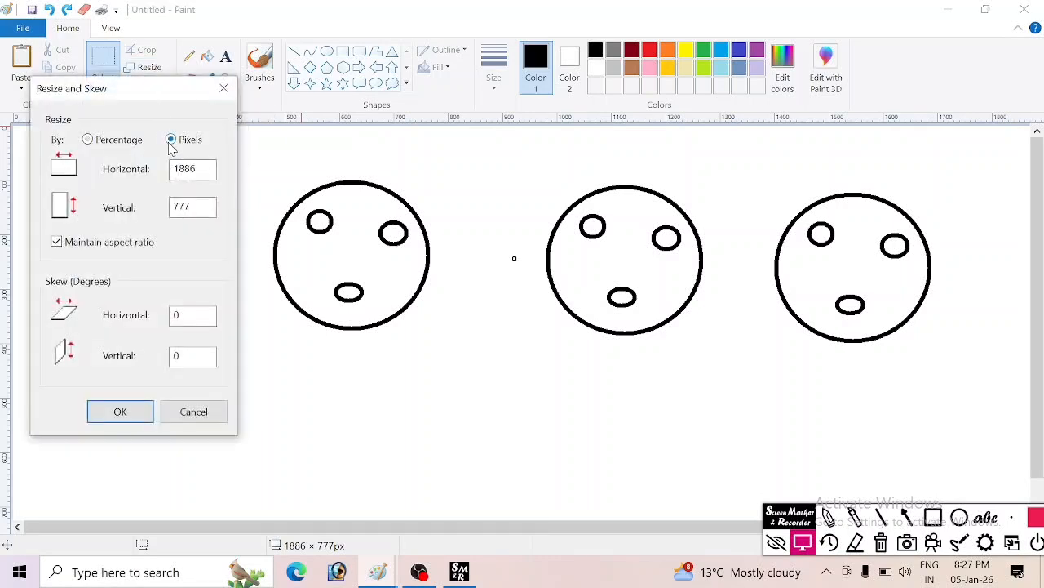
pyautogui.moveTo(205, 169); pyautogui.dragTo(157, 168)
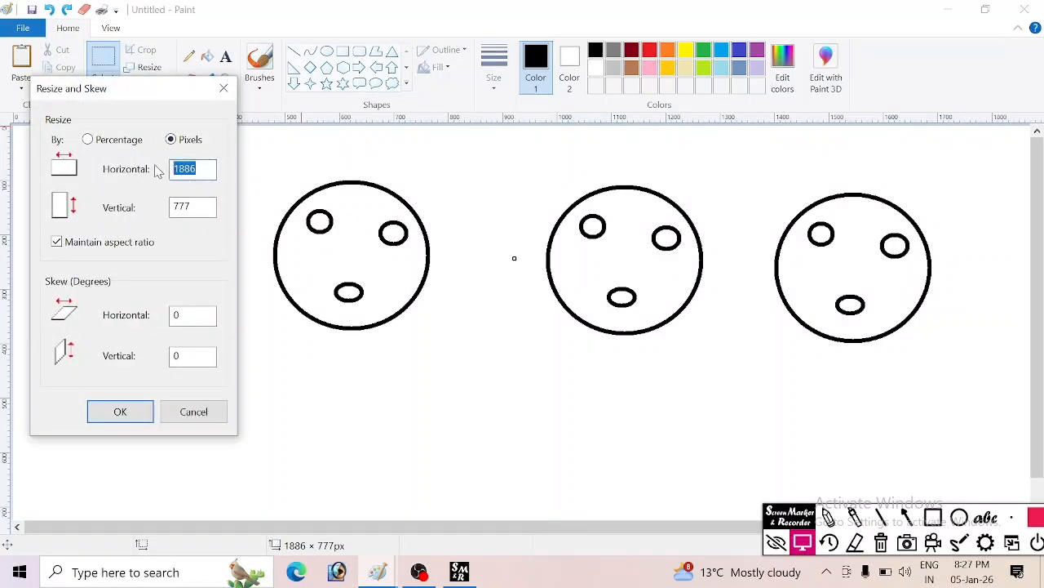
pyautogui.write('3000')
pyautogui.click(120, 410)
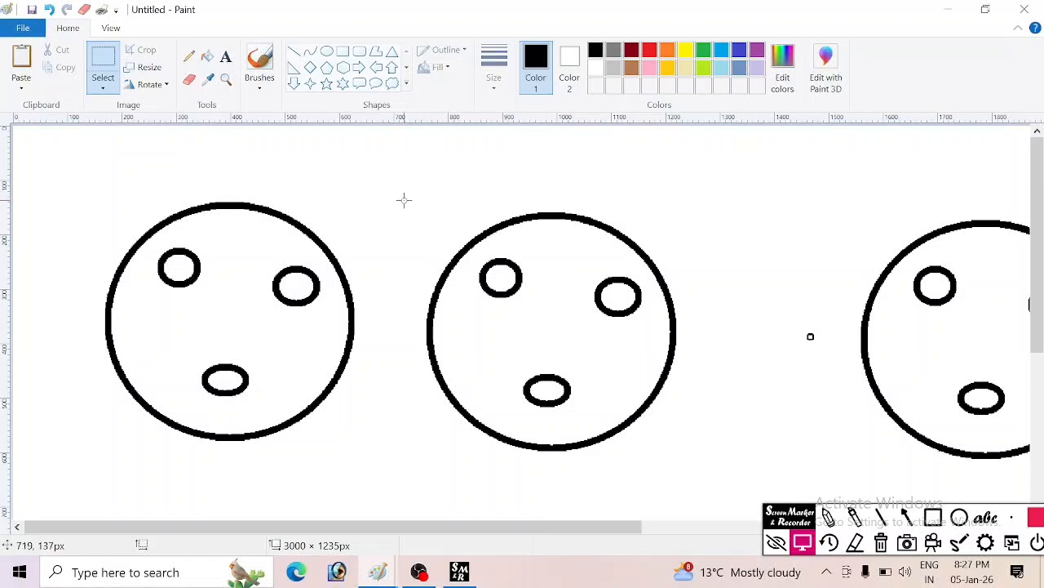
pyautogui.hotkey('ctrl', 'z')
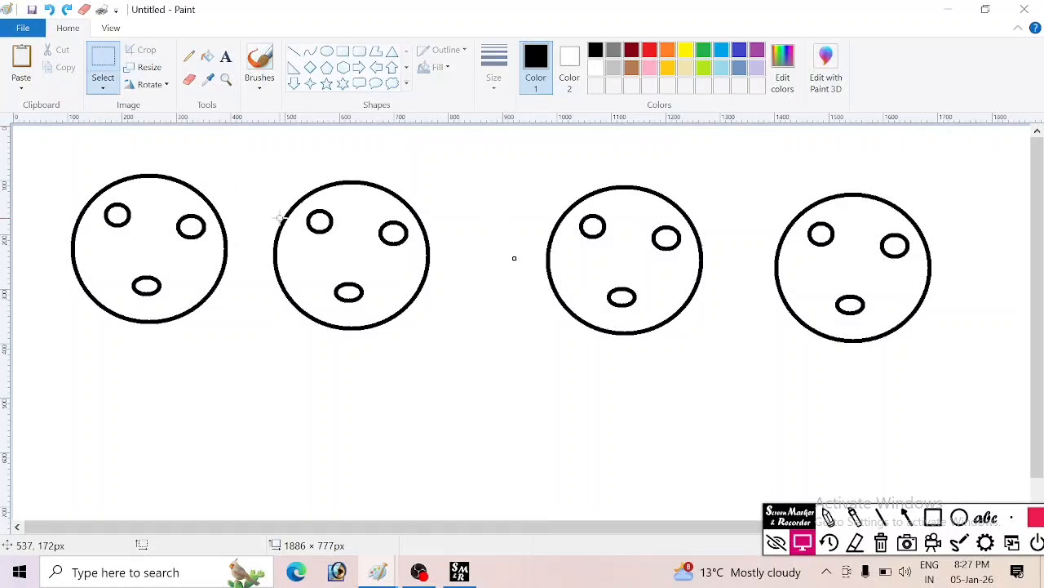
# Delete all four faces together and draw a triangle about 314 × 284 px left of the canvas centre.
pyautogui.moveTo(34, 158); pyautogui.dragTo(949, 408)
pyautogui.press('Delete')
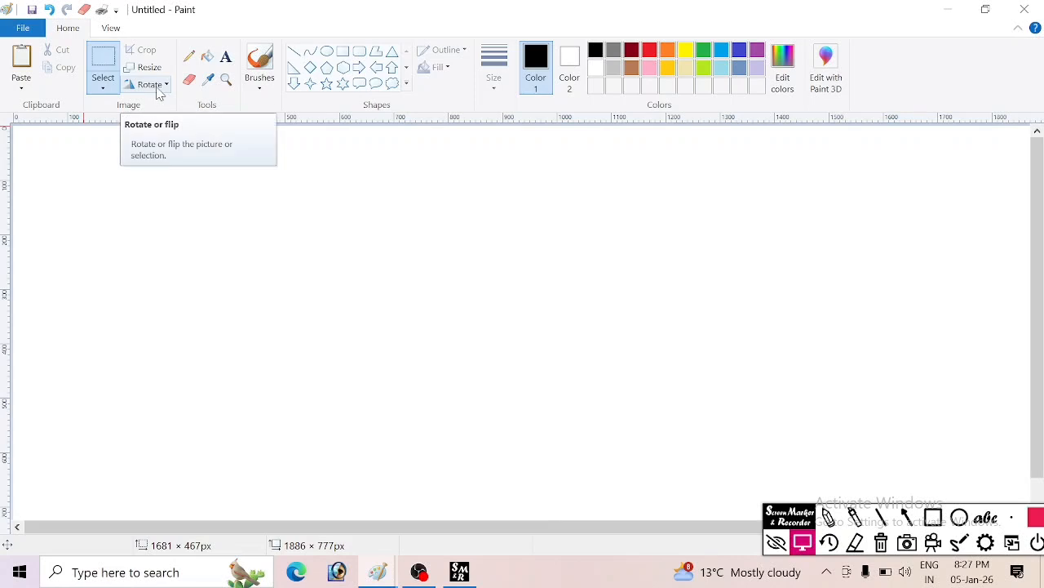
pyautogui.click(393, 51)
pyautogui.moveTo(345, 192); pyautogui.dragTo(515, 344)
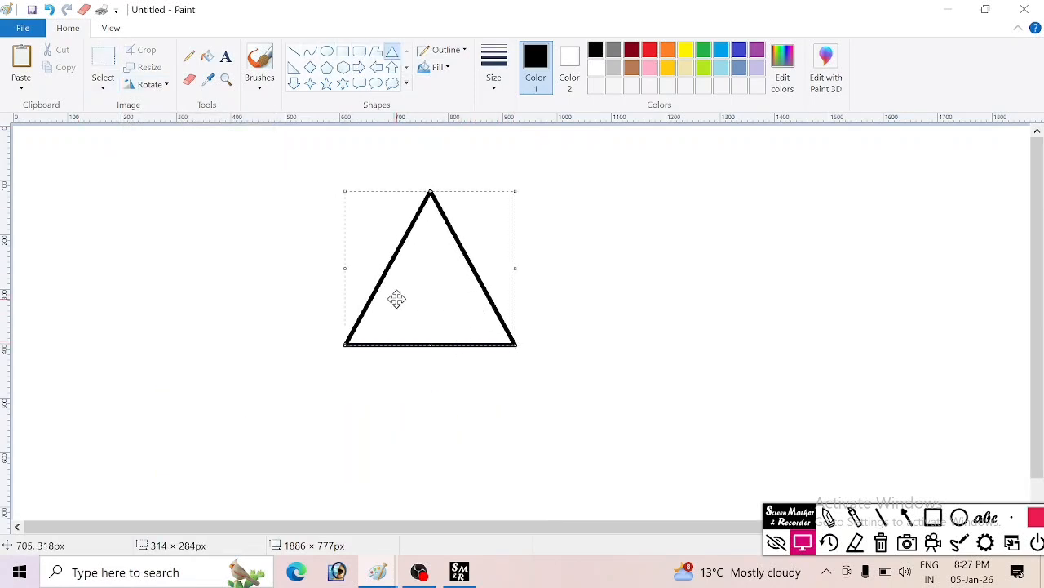
# Rotate the triangle 180°, shift it slightly down and to the right, and rotate it left 90°.
pyautogui.click(149, 85)
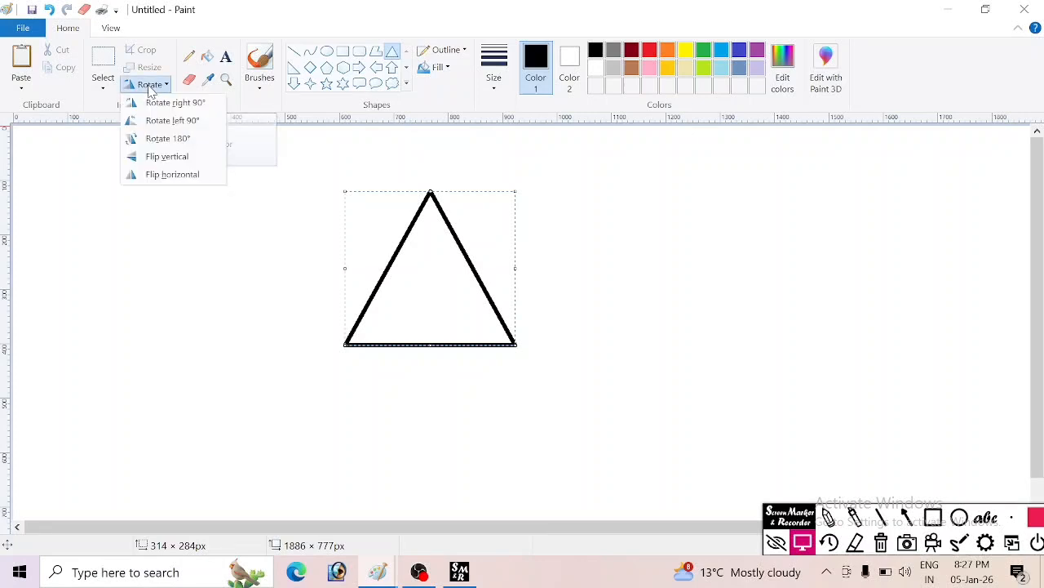
pyautogui.click(168, 138)
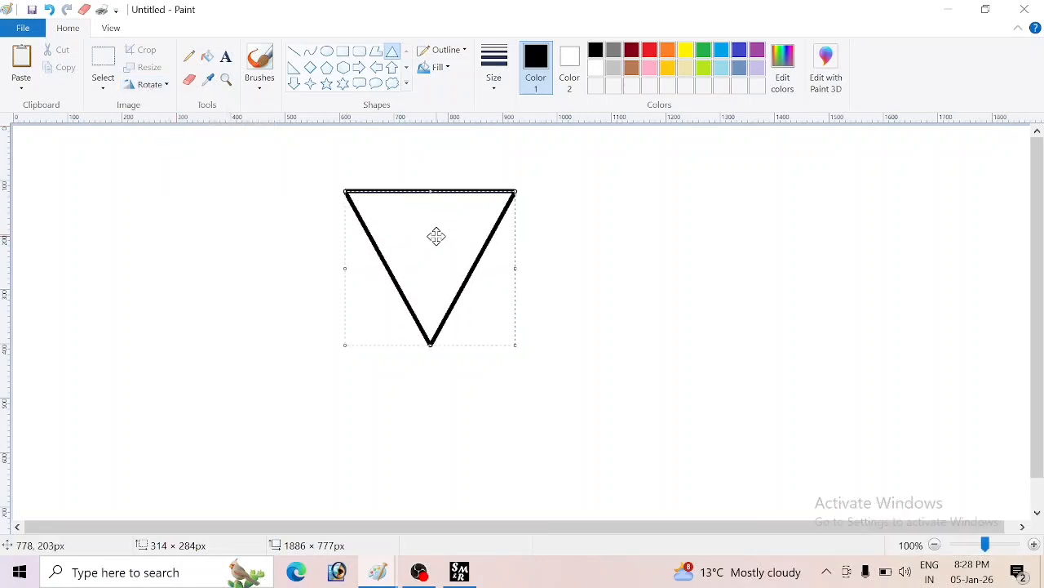
pyautogui.moveTo(436, 237)
pyautogui.mouseDown()
pyautogui.moveTo(361, 233)
pyautogui.moveTo(445, 246)
pyautogui.mouseUp()
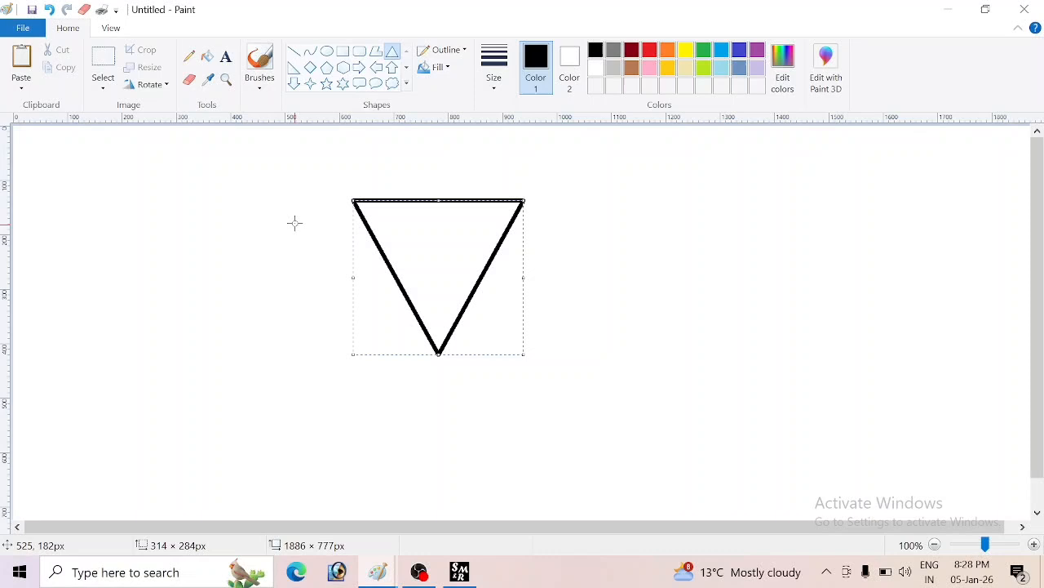
pyautogui.click(146, 85)
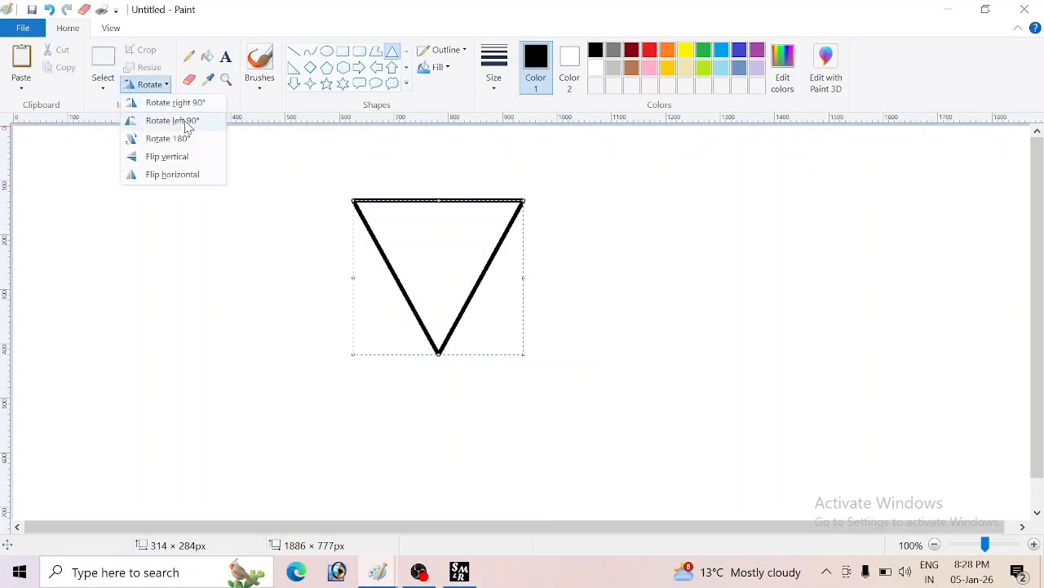
pyautogui.click(186, 122)
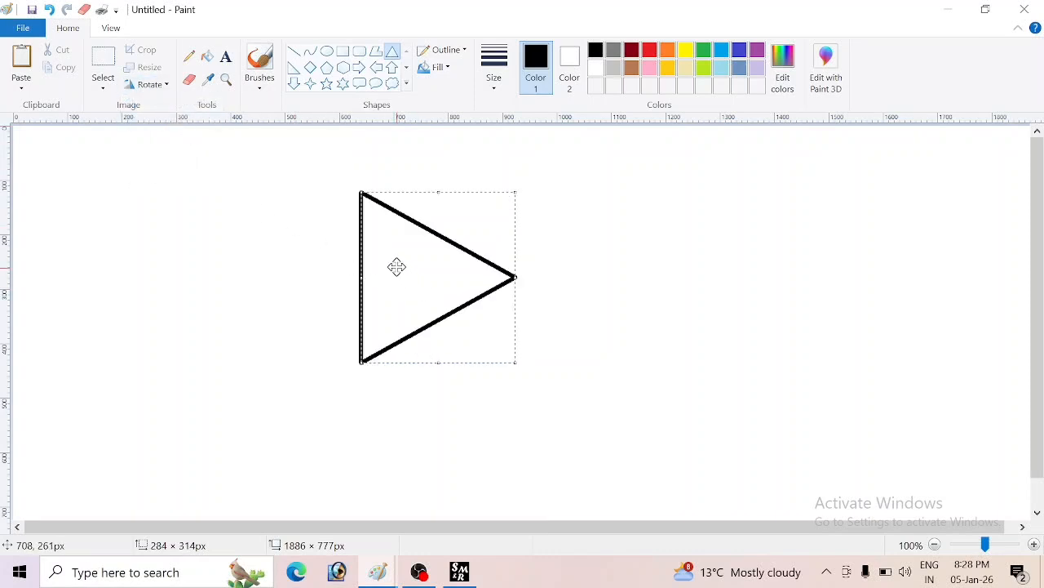
pyautogui.click(151, 84)
pyautogui.click(235, 304)
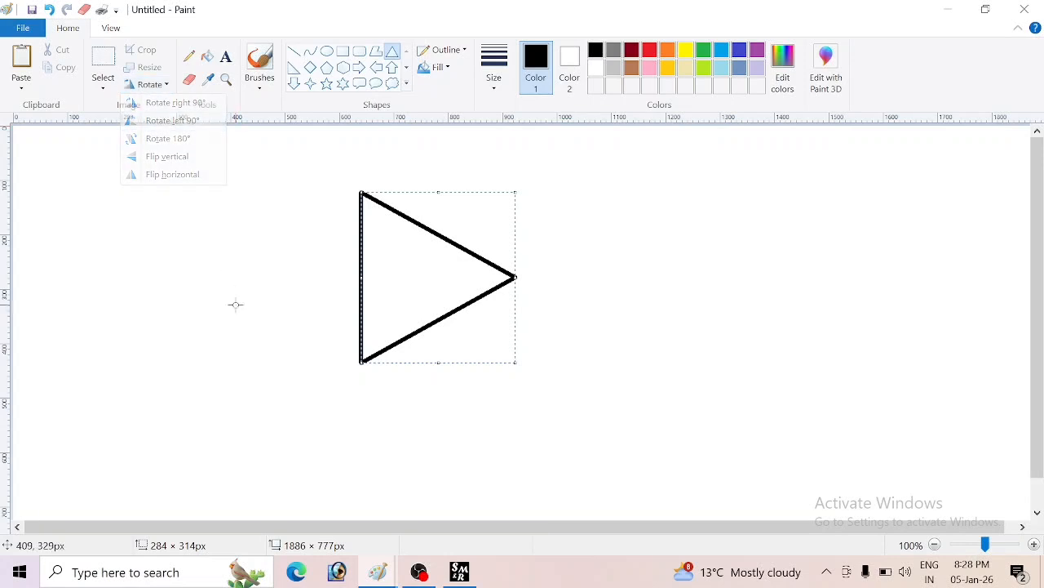
# Handwrite "मेरा" to the right of the triangle with the Pencil, switching to a thicker line and red partway through.
pyautogui.click(188, 57)
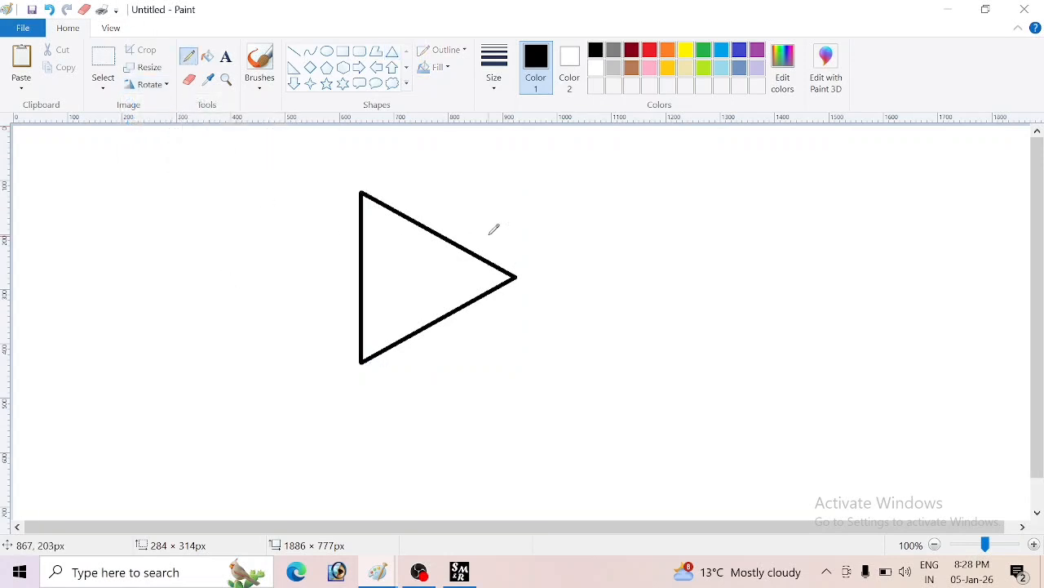
pyautogui.moveTo(598, 228)
pyautogui.mouseDown()
pyautogui.moveTo(607, 277)
pyautogui.moveTo(603, 266)
pyautogui.moveTo(625, 249)
pyautogui.mouseUp()
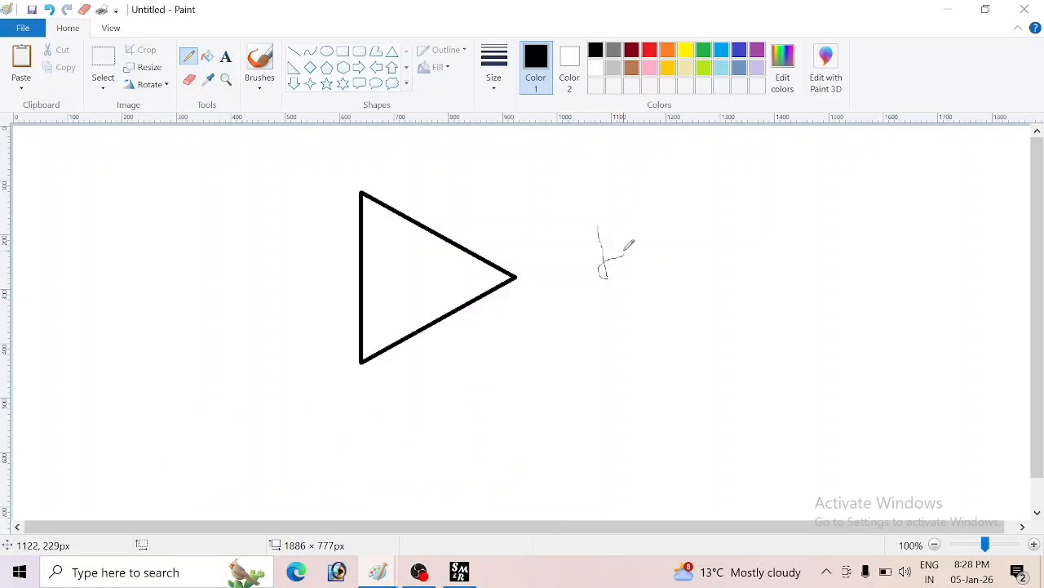
pyautogui.click(494, 80)
pyautogui.moveTo(615, 210)
pyautogui.mouseDown()
pyautogui.moveTo(654, 244)
pyautogui.moveTo(670, 267)
pyautogui.mouseUp()
pyautogui.click(651, 52)
pyautogui.moveTo(675, 229); pyautogui.dragTo(684, 256)
pyautogui.moveTo(583, 227); pyautogui.dragTo(688, 227)
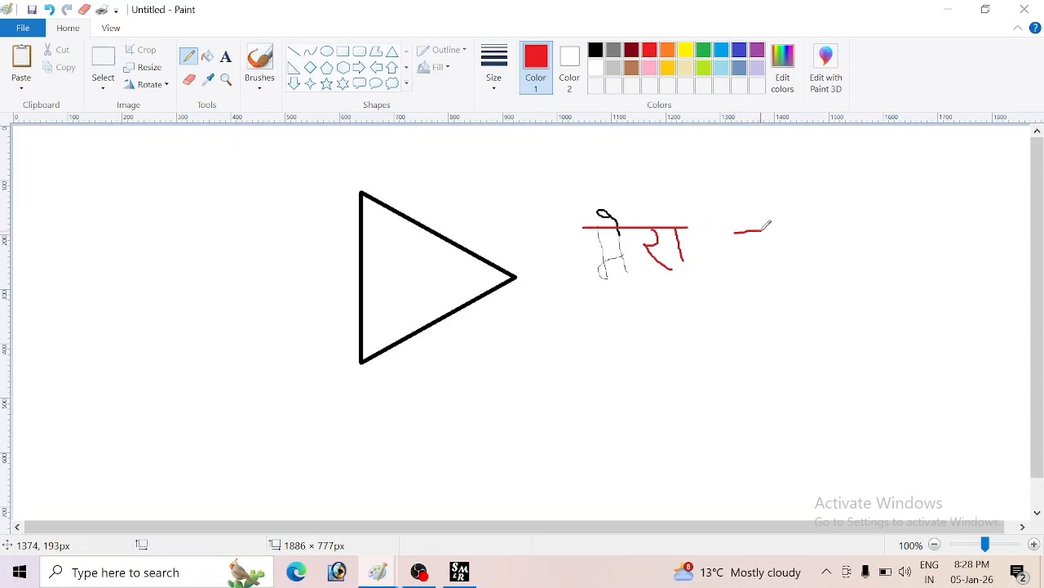
# Handwrite "भारत महान" in red to the right of the first word, adding the headlines above the letters.
pyautogui.moveTo(759, 232)
pyautogui.mouseDown()
pyautogui.moveTo(763, 257)
pyautogui.moveTo(784, 237)
pyautogui.moveTo(790, 265)
pyautogui.moveTo(821, 229)
pyautogui.moveTo(835, 259)
pyautogui.mouseUp()
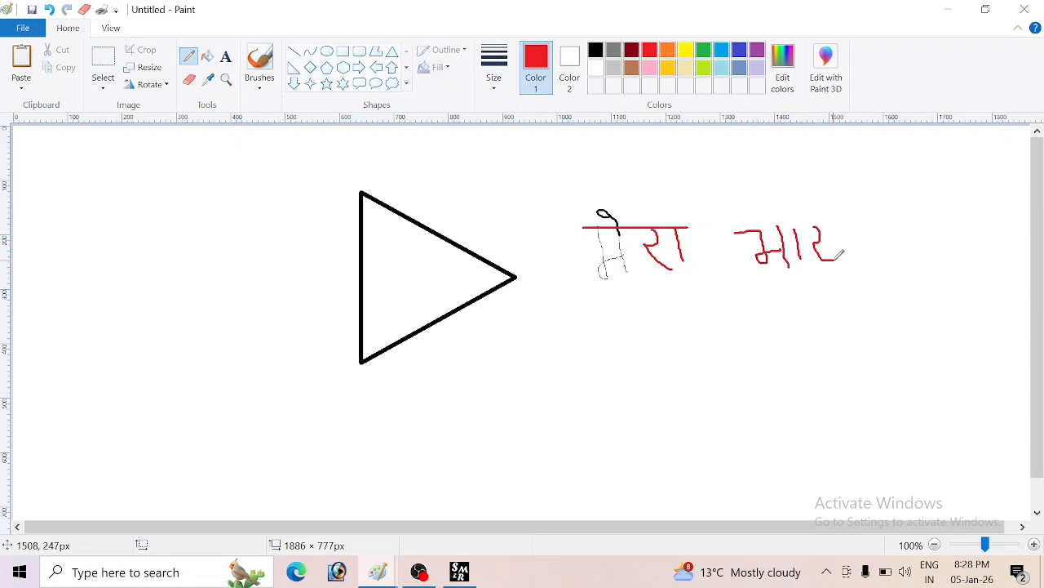
pyautogui.moveTo(850, 221); pyautogui.dragTo(847, 253)
pyautogui.moveTo(776, 222)
pyautogui.mouseDown()
pyautogui.moveTo(868, 221)
pyautogui.moveTo(914, 248)
pyautogui.mouseUp()
pyautogui.moveTo(940, 217)
pyautogui.mouseDown()
pyautogui.moveTo(954, 208)
pyautogui.moveTo(957, 258)
pyautogui.mouseUp()
pyautogui.moveTo(969, 215)
pyautogui.mouseDown()
pyautogui.moveTo(970, 254)
pyautogui.moveTo(997, 214)
pyautogui.moveTo(999, 249)
pyautogui.mouseUp()
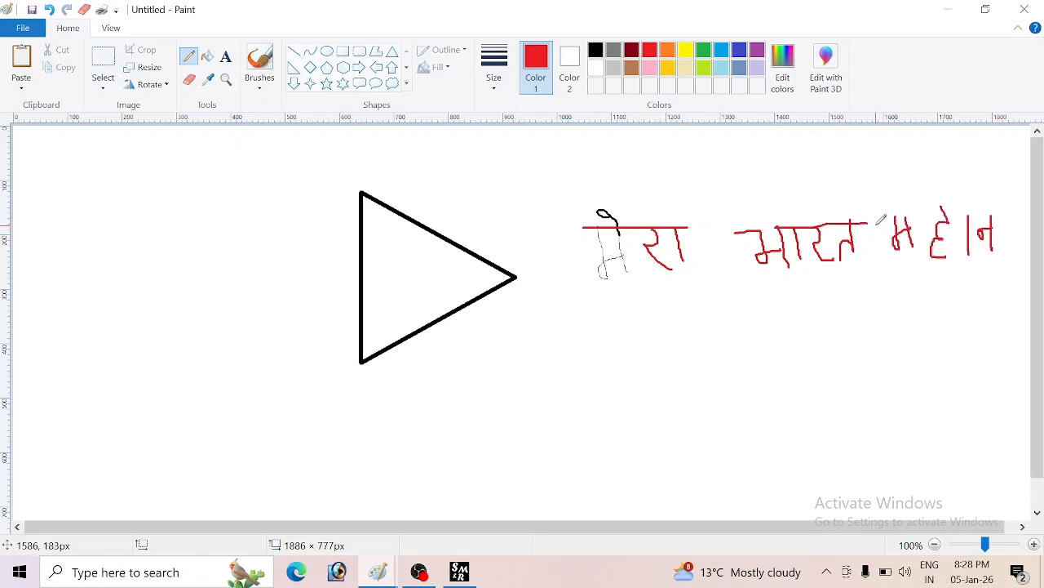
pyautogui.moveTo(881, 217); pyautogui.dragTo(948, 215)
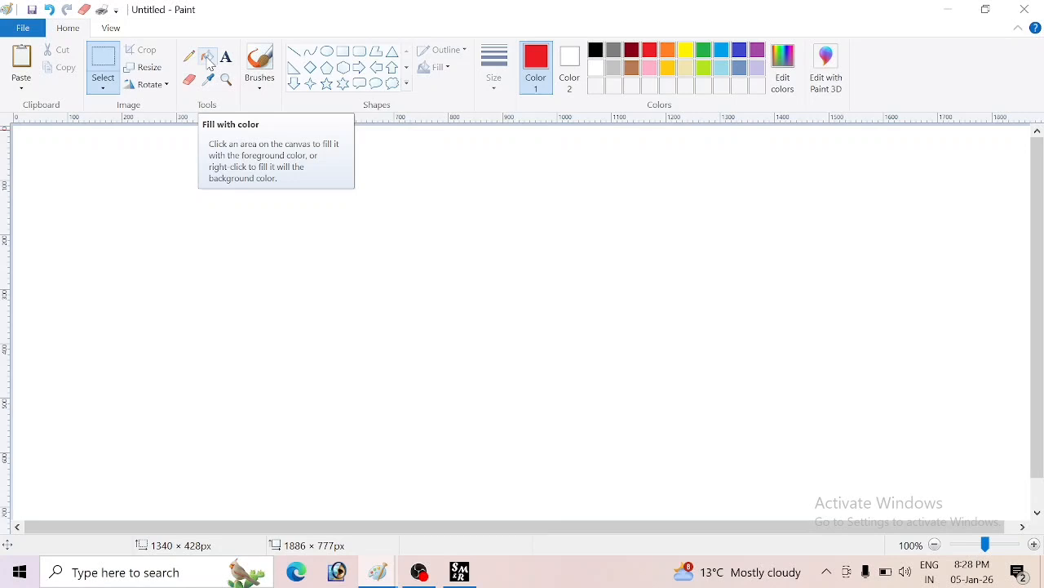
# Draw a large red circle outline left of the canvas centre and fill its interior with green.
pyautogui.click(326, 50)
pyautogui.moveTo(337, 188); pyautogui.dragTo(489, 335)
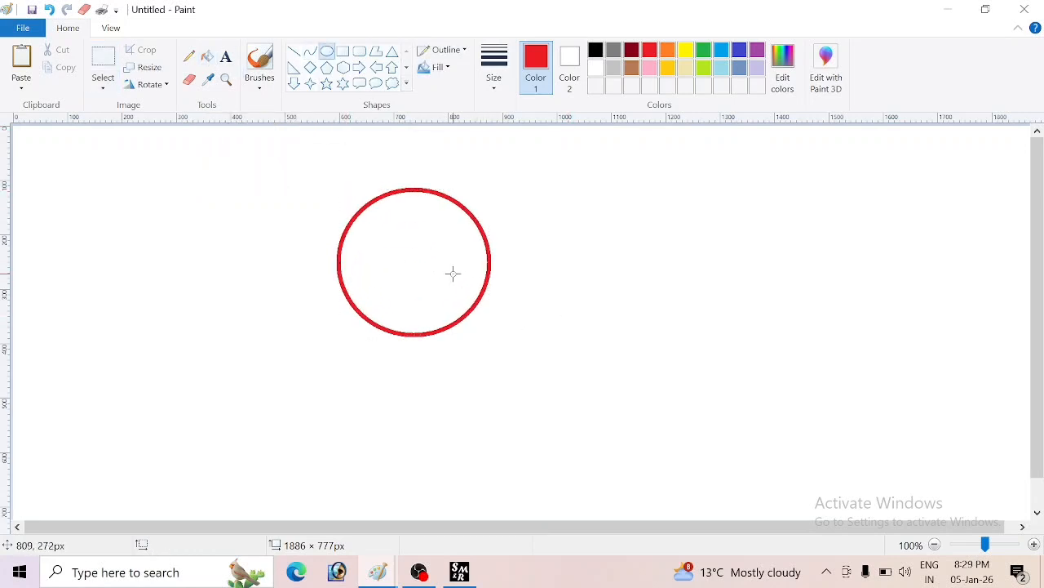
pyautogui.click(209, 58)
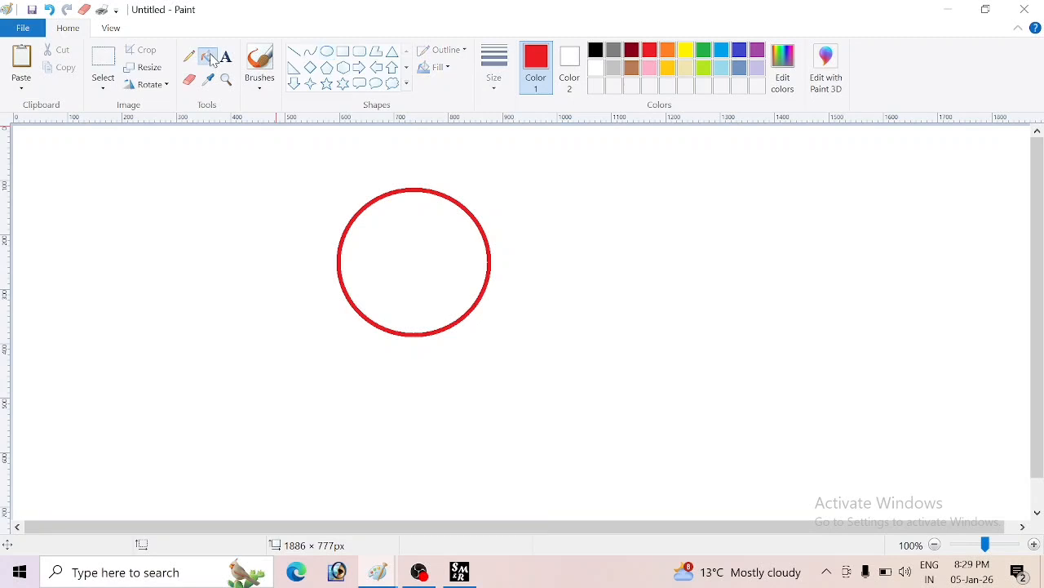
pyautogui.click(703, 50)
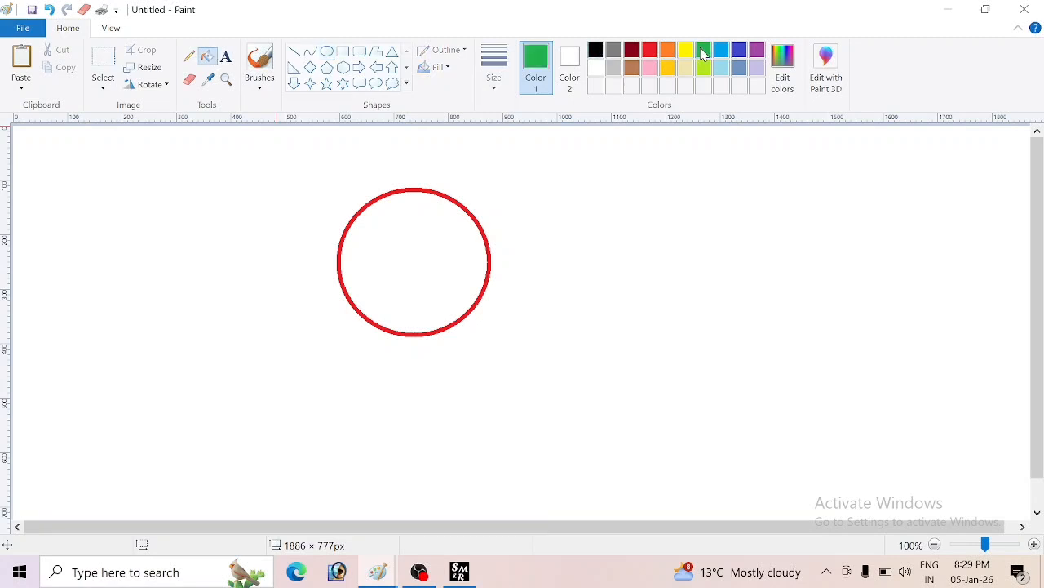
pyautogui.click(413, 223)
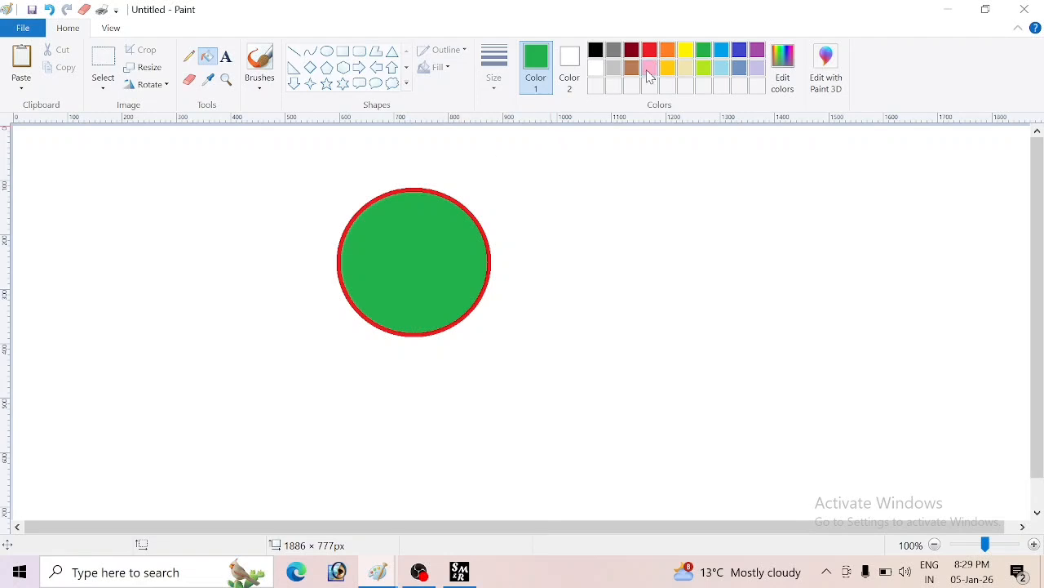
# Refill the inside of the circle with yellow.
pyautogui.click(686, 52)
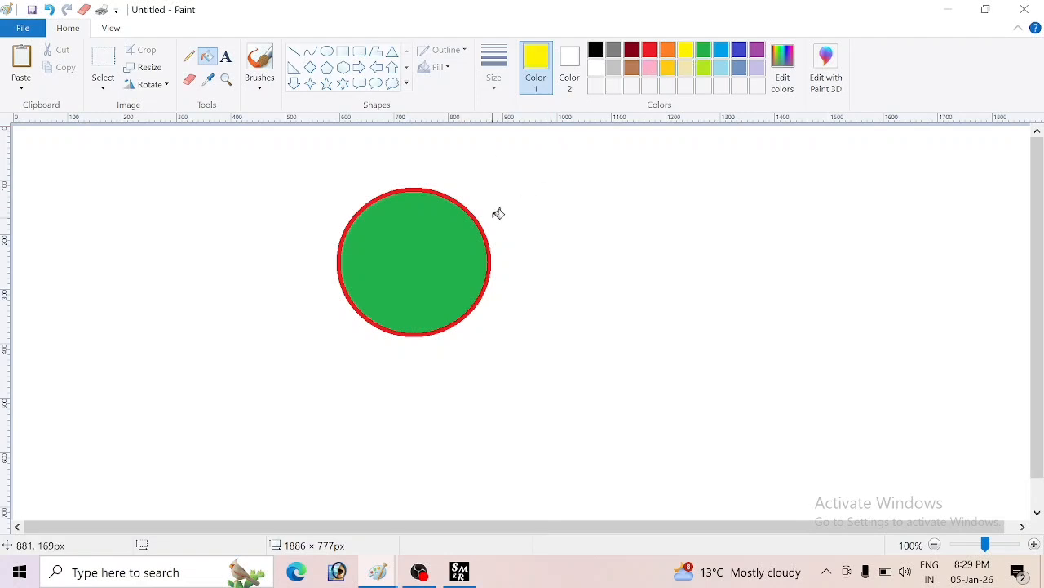
pyautogui.click(414, 243)
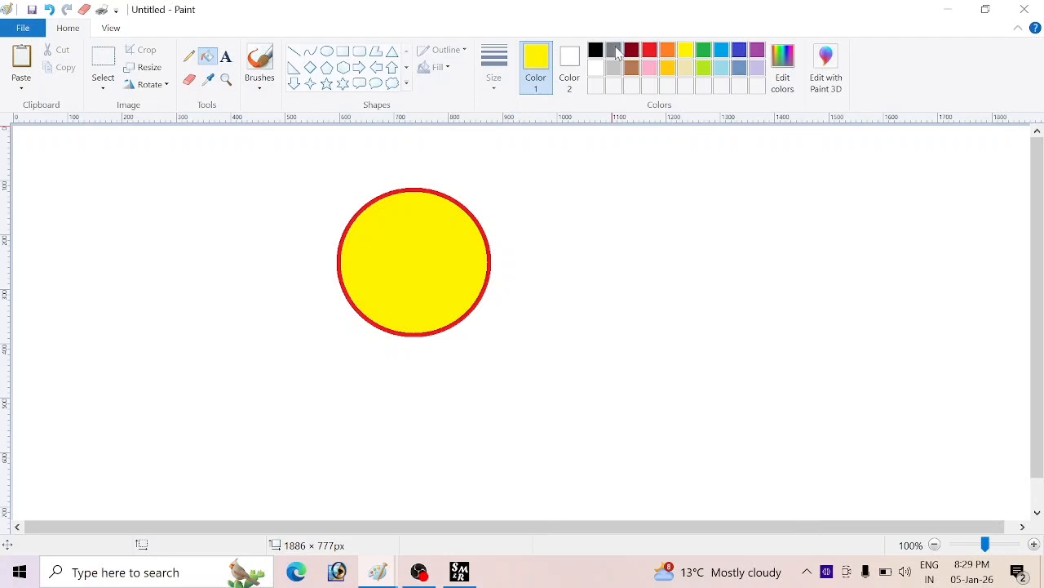
# Choose a pink from the basic colours (red 255, green 0, blue 128) and refill the inside of the circle with it.
pyautogui.click(785, 59)
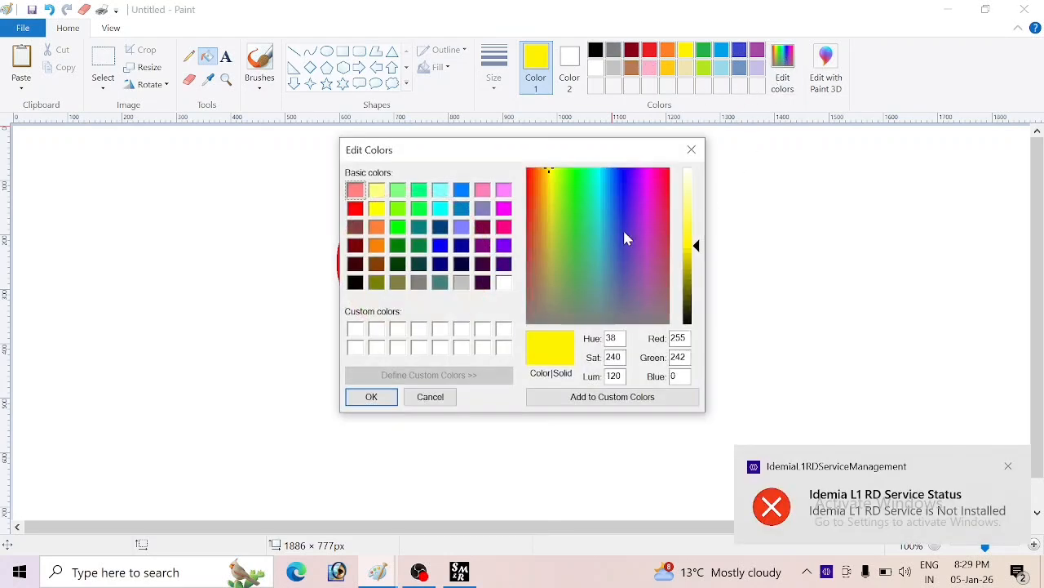
pyautogui.click(505, 228)
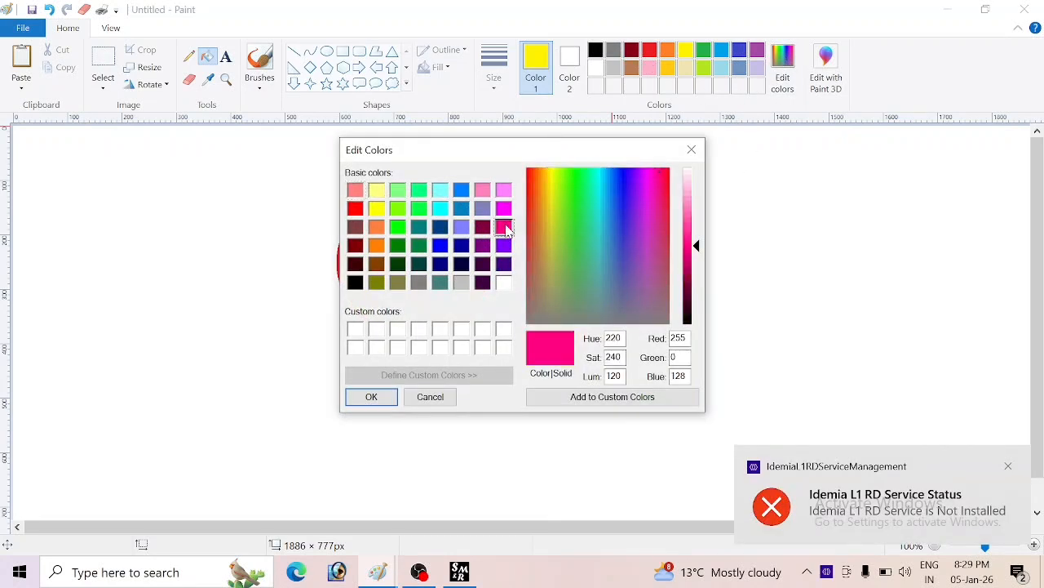
pyautogui.click(371, 396)
pyautogui.click(427, 265)
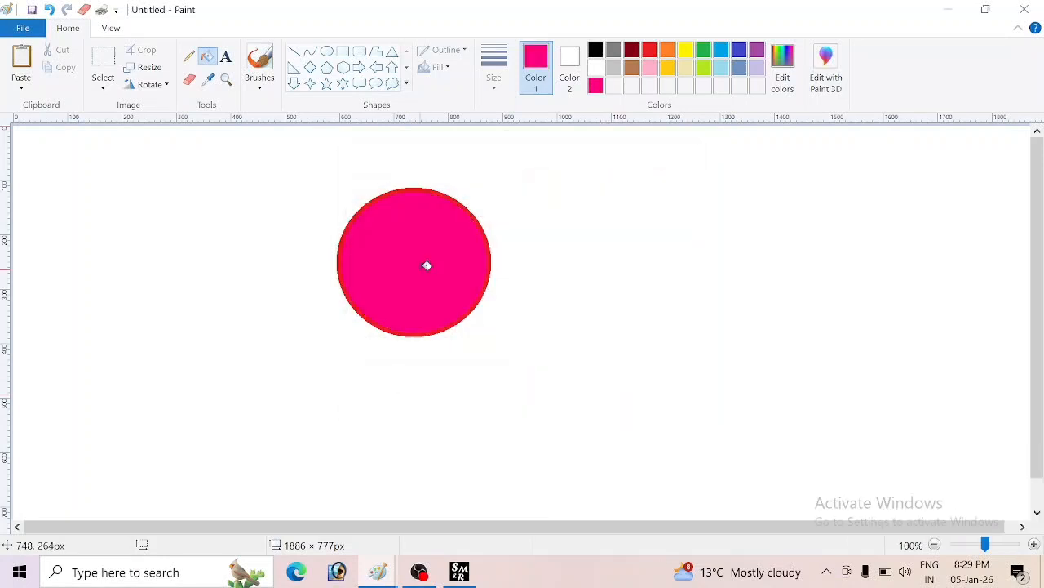
# Add the pink text "E-GENIUS COMPUTER" below the circle, enlarging the text box so the text fits on one line.
pyautogui.click(228, 60)
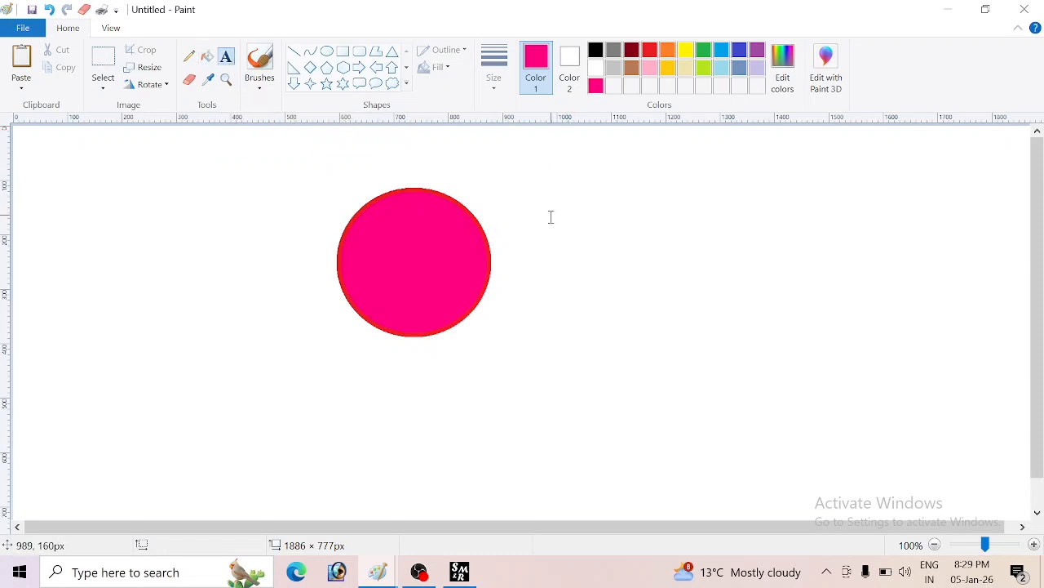
pyautogui.click(115, 394)
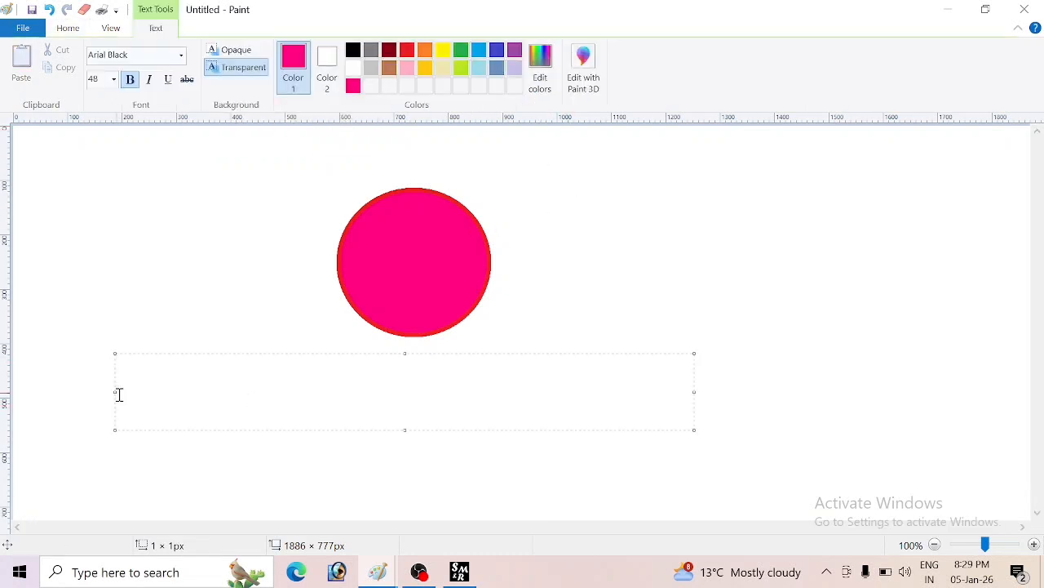
pyautogui.write('e')
pyautogui.press('BackSpace')
pyautogui.write('E-GEN')
pyautogui.write('IUS C')
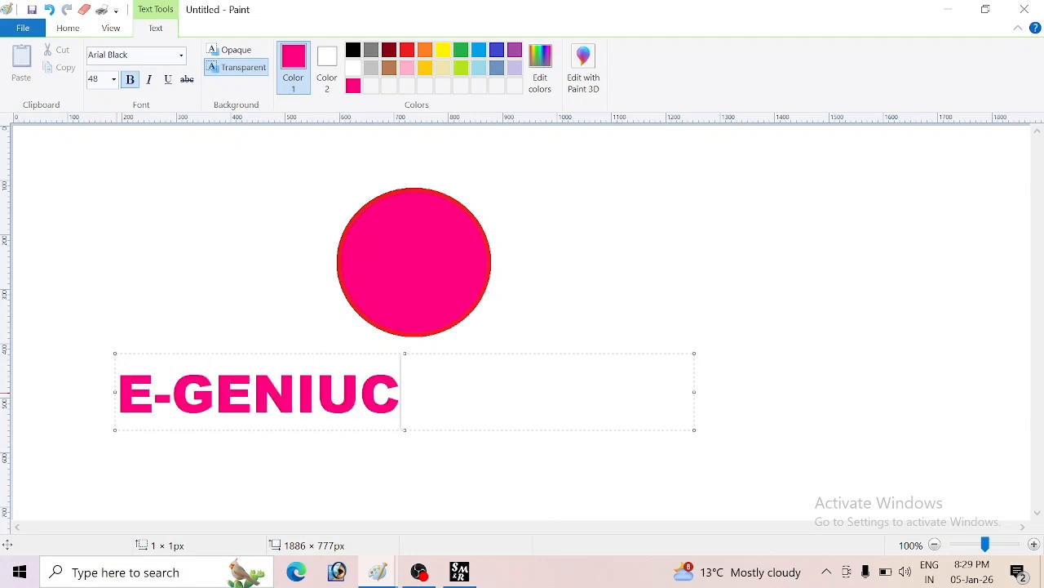
pyautogui.press('BackSpace')
pyautogui.write('S COMPUTER')
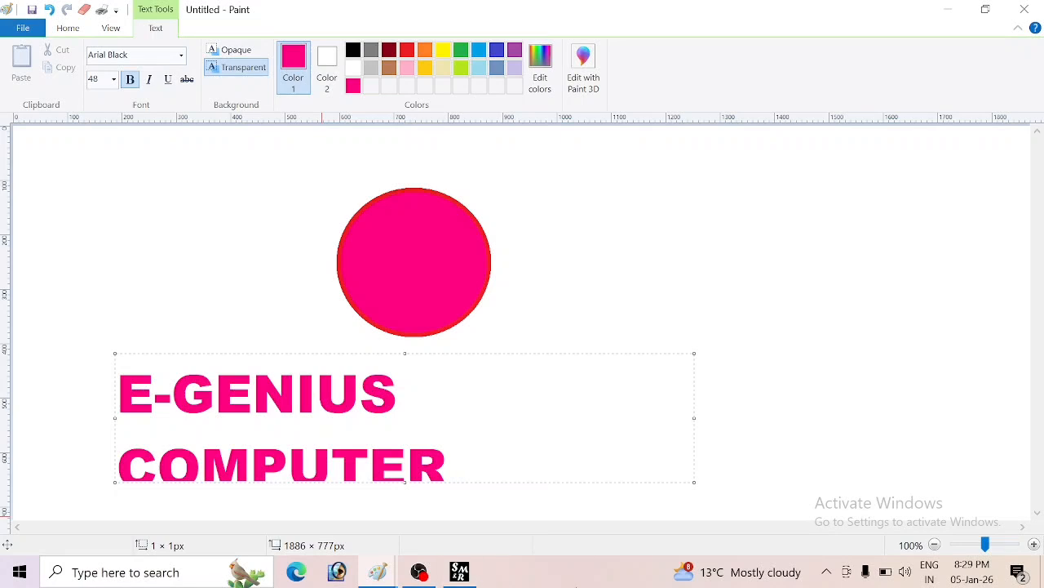
pyautogui.moveTo(693, 482)
pyautogui.mouseDown()
pyautogui.moveTo(750, 501)
pyautogui.moveTo(800, 498)
pyautogui.mouseUp()
pyautogui.click(898, 335)
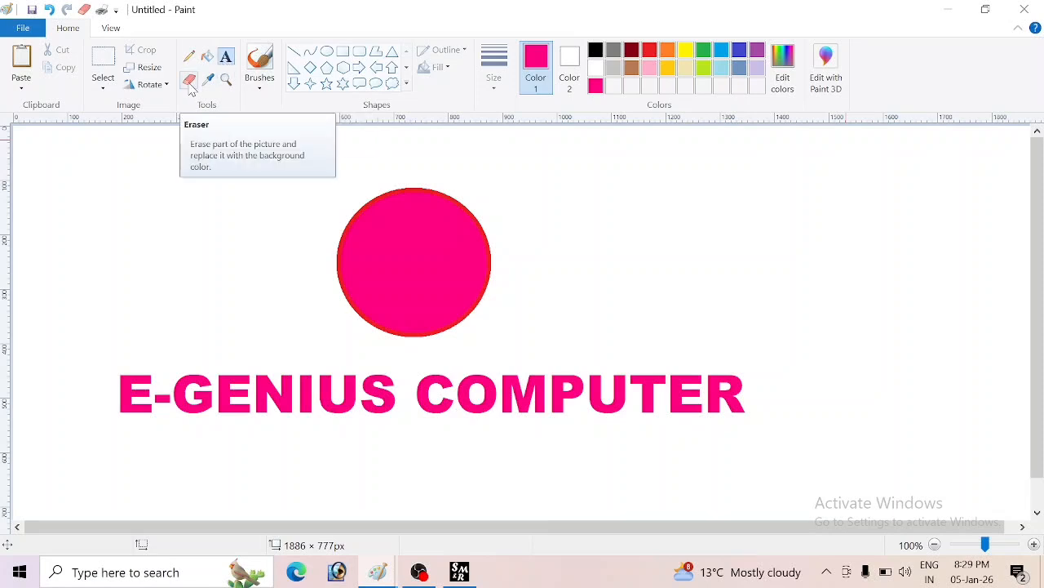
# Erase an irregular patch from the pink circle's centre out through its right edge, and try smaller and larger eraser sizes.
pyautogui.click(190, 82)
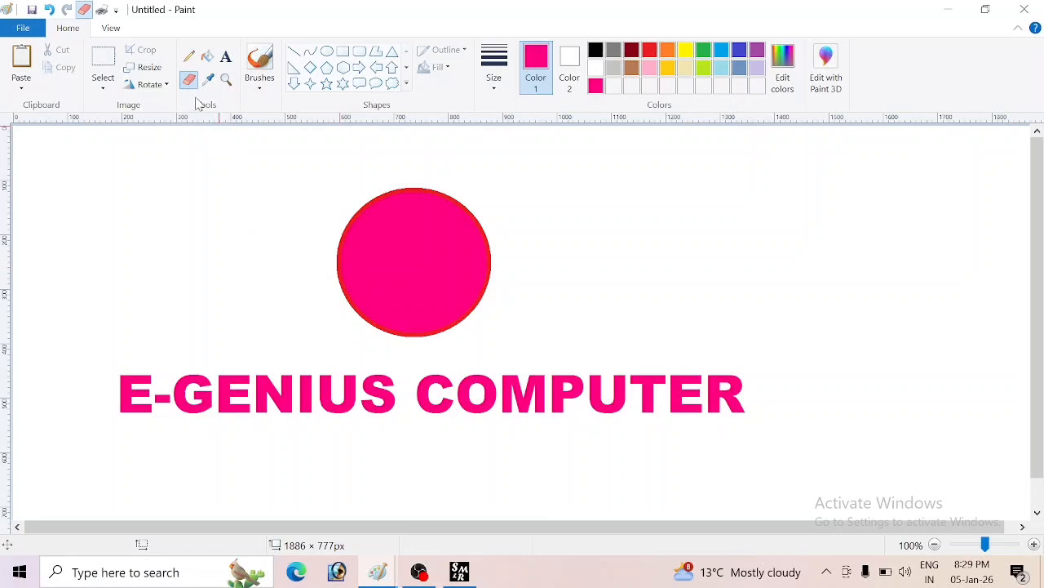
pyautogui.moveTo(413, 286)
pyautogui.mouseDown()
pyautogui.moveTo(410, 275)
pyautogui.moveTo(473, 257)
pyautogui.moveTo(488, 239)
pyautogui.moveTo(473, 224)
pyautogui.moveTo(552, 224)
pyautogui.mouseUp()
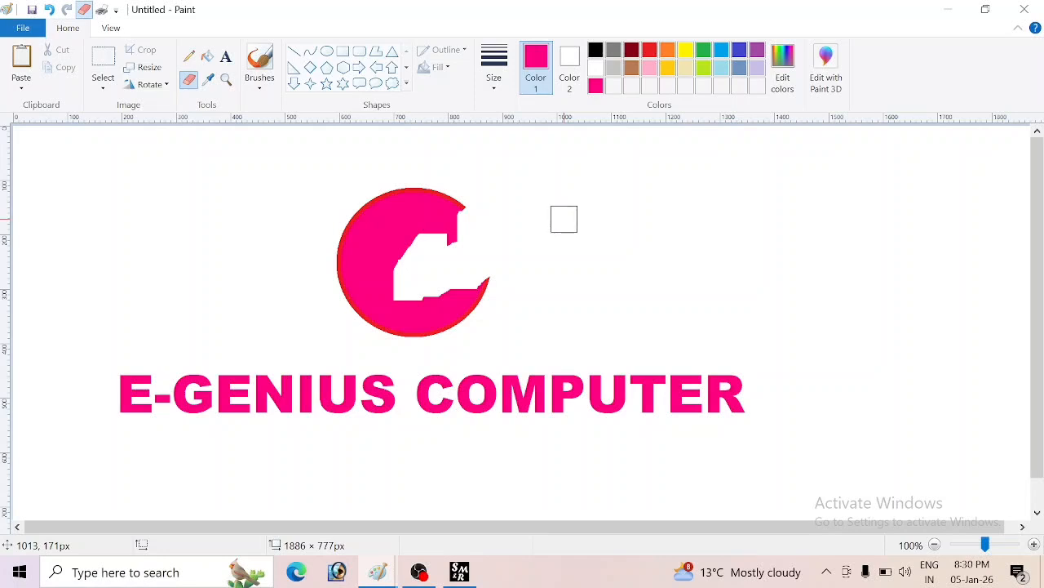
pyautogui.hotkey('ctrl', '-')
pyautogui.hotkey('ctrl', '-')
pyautogui.hotkey('ctrl', '-')
pyautogui.hotkey('ctrl', '-')
pyautogui.hotkey('ctrl', '+')
pyautogui.hotkey('ctrl', '+')
pyautogui.hotkey('ctrl', '+')
pyautogui.hotkey('ctrl', '+')
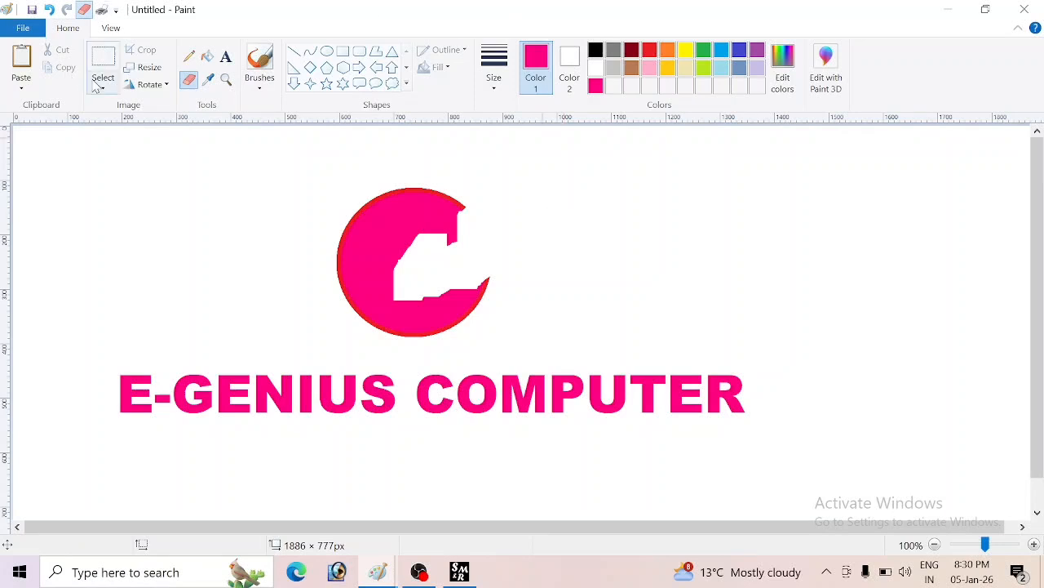
# Draw a pink oval outline about 245 × 219 px to the right of the partly erased circle and fill it with yellow.
pyautogui.click(208, 79)
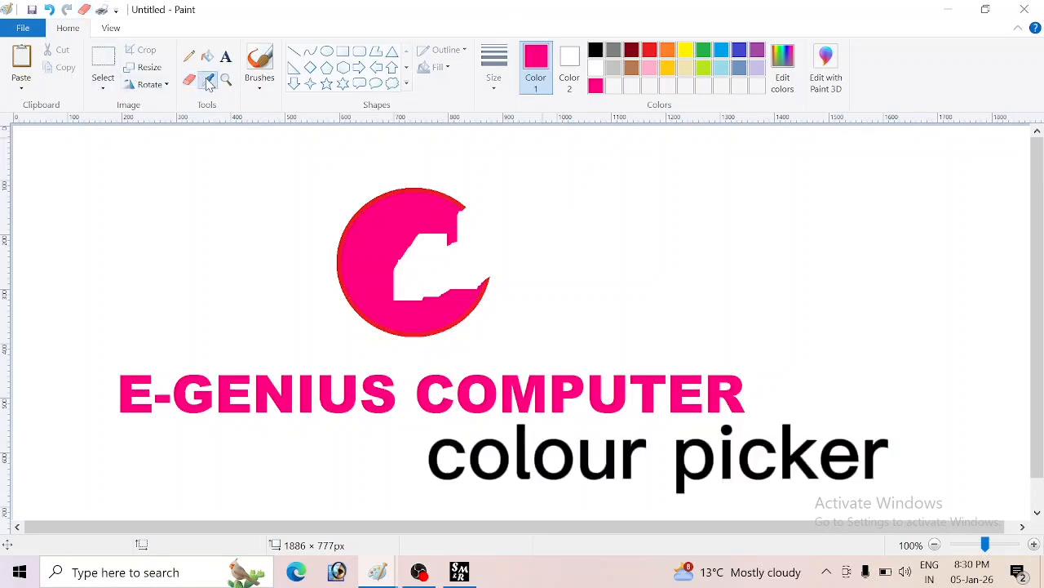
pyautogui.click(327, 51)
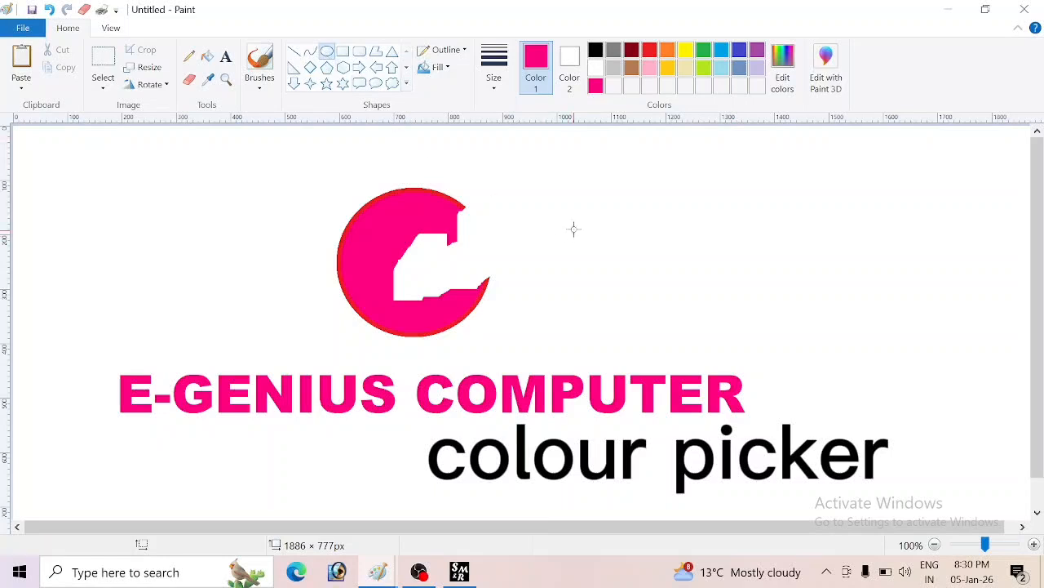
pyautogui.moveTo(577, 195); pyautogui.dragTo(710, 312)
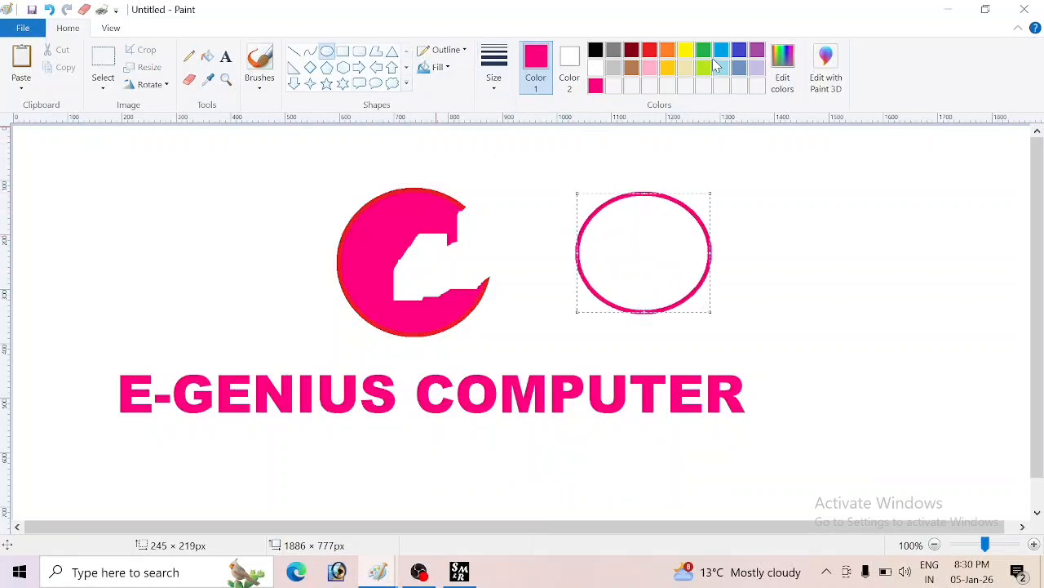
pyautogui.click(208, 56)
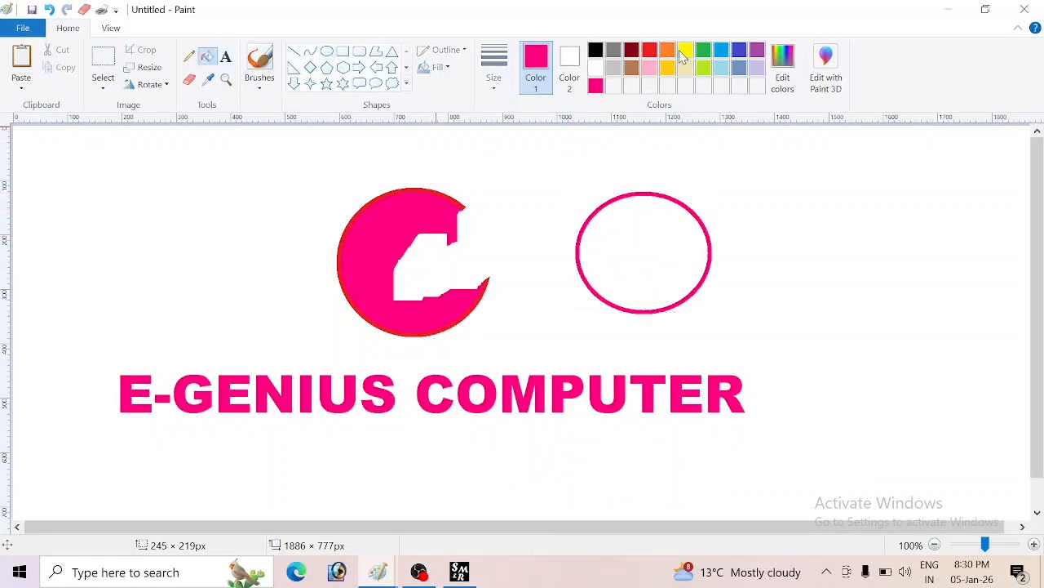
pyautogui.click(686, 51)
pyautogui.click(669, 226)
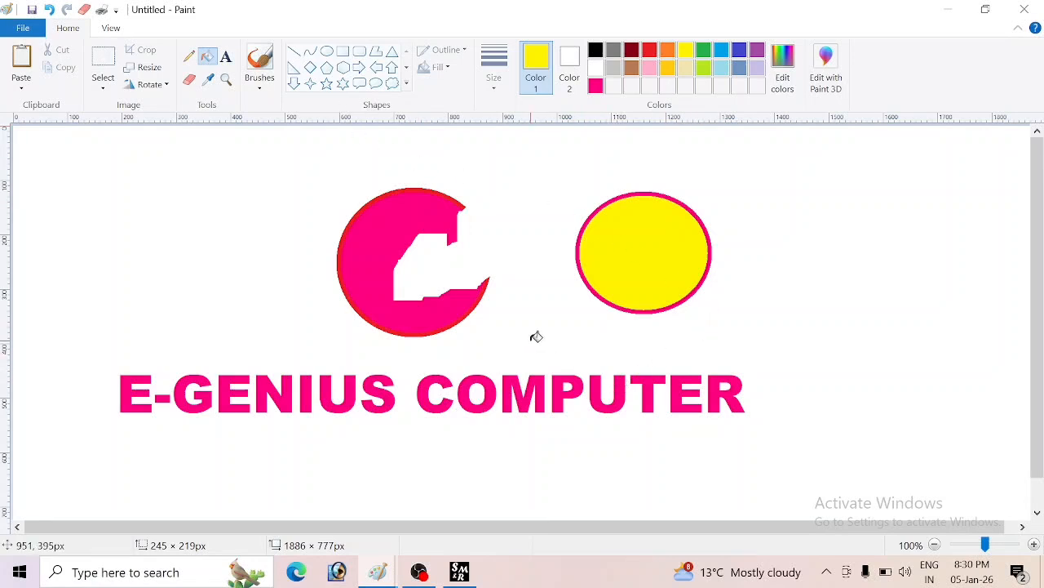
# Sample the pink of the partly erased circle with the Color picker as Color 1.
pyautogui.click(211, 84)
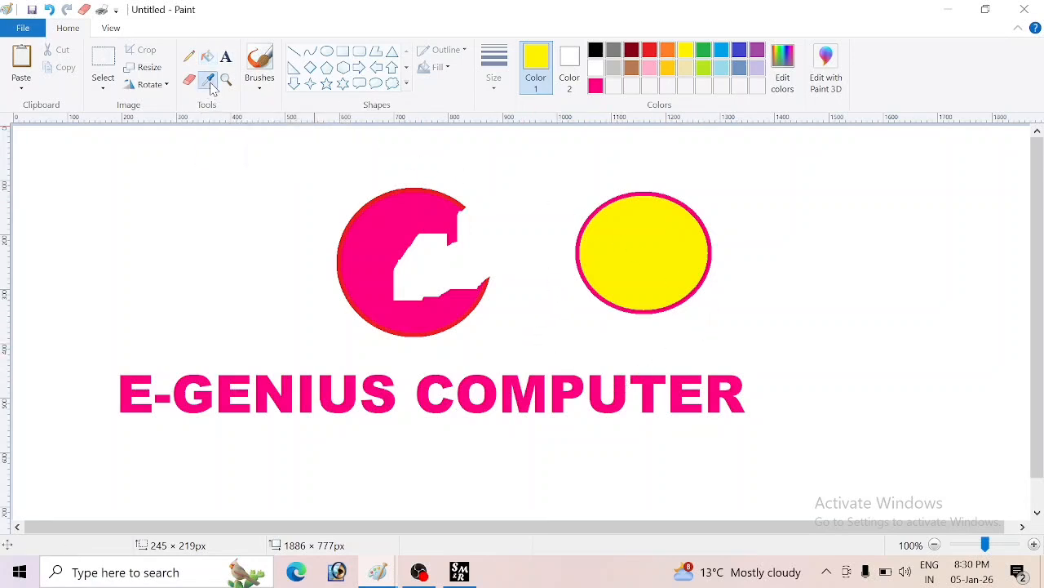
pyautogui.click(385, 238)
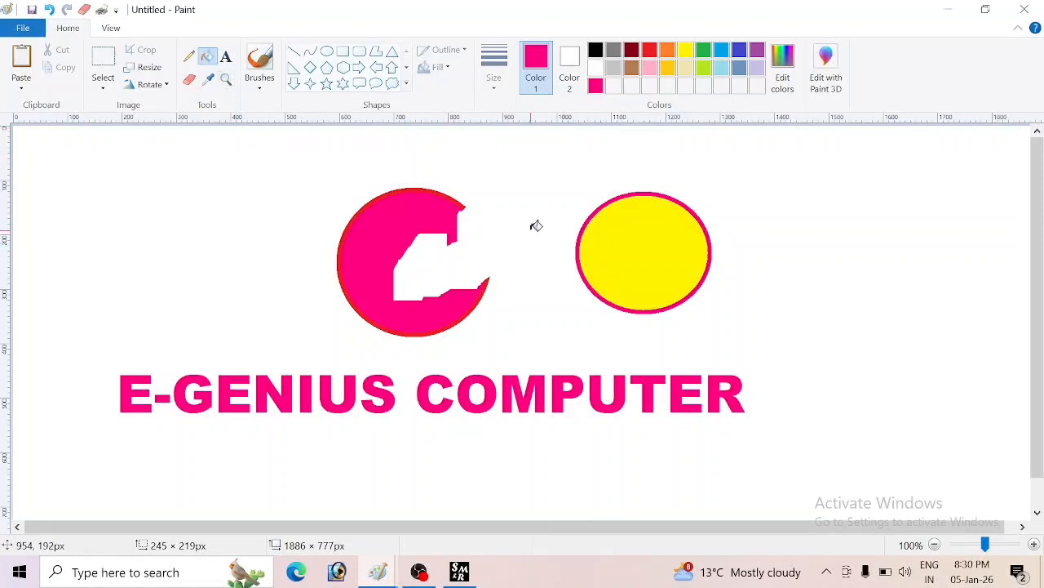
# Examine the area between the two circles up close with the Magnifier at up to 500%, and return to 100%.
pyautogui.click(227, 85)
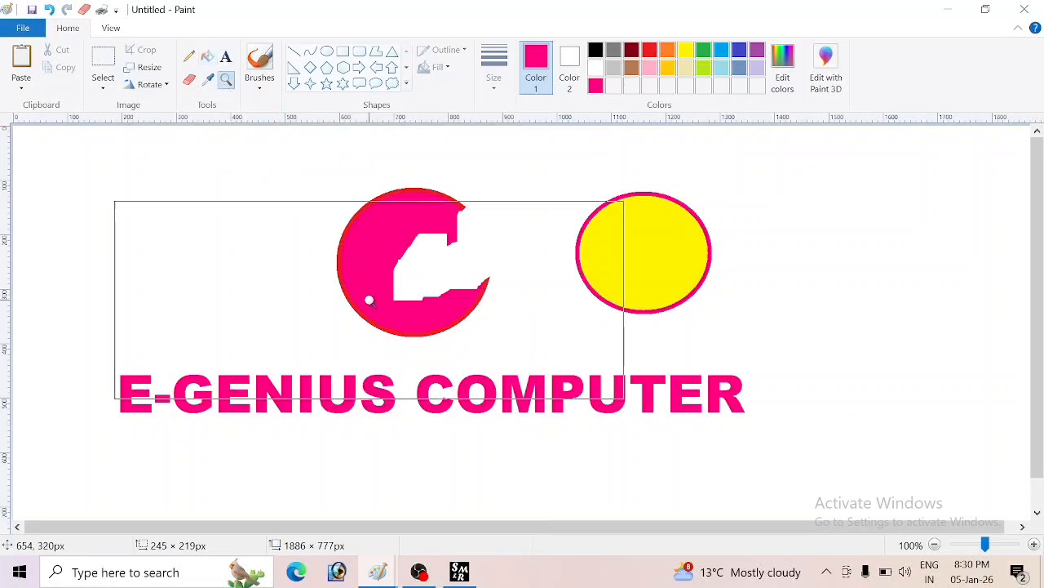
pyautogui.click(462, 278)
pyautogui.click(462, 280)
pyautogui.click(462, 280)
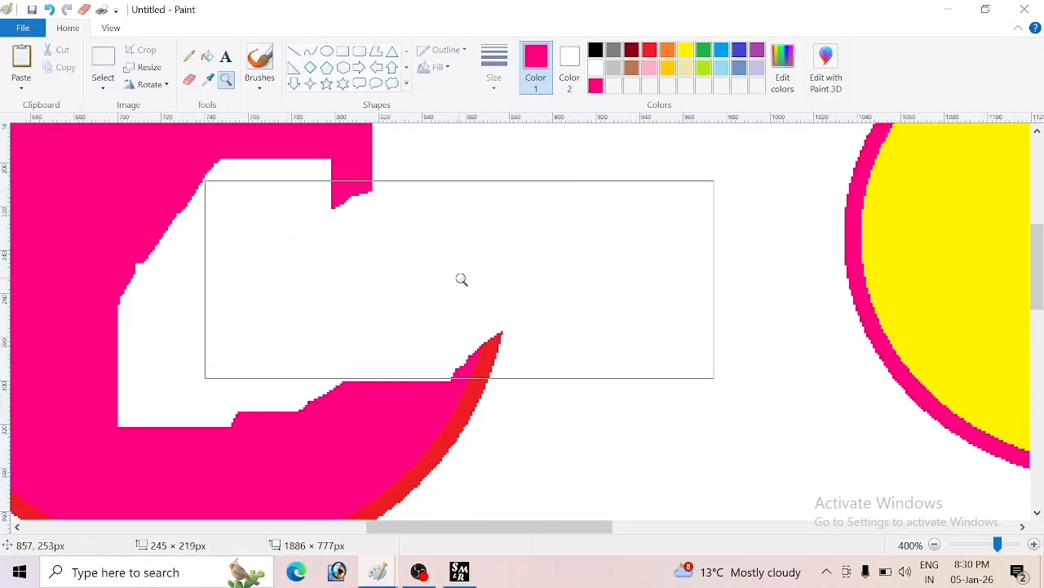
pyautogui.click(462, 280)
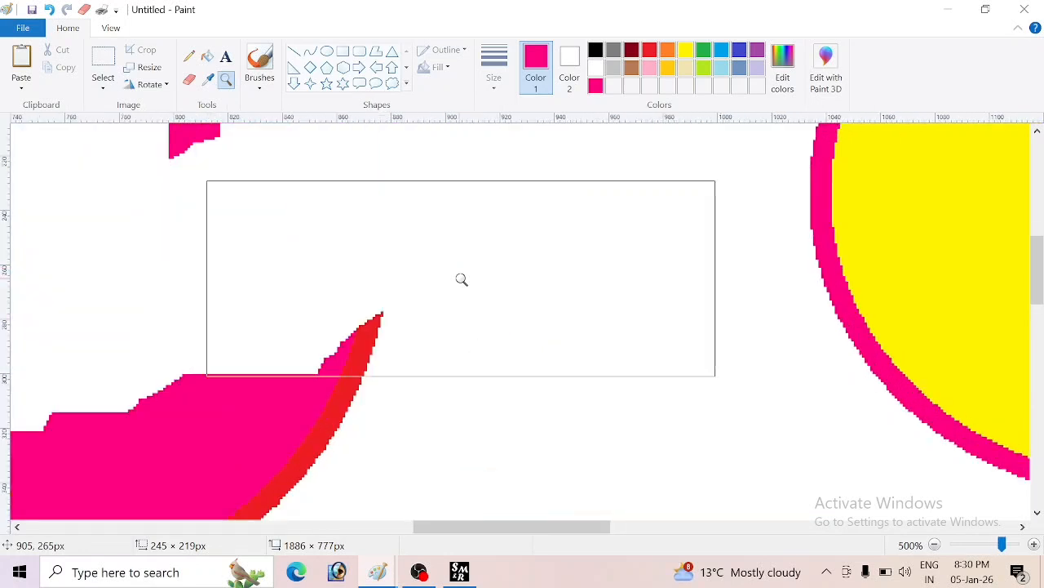
pyautogui.rightClick(462, 280)
pyautogui.rightClick(462, 280)
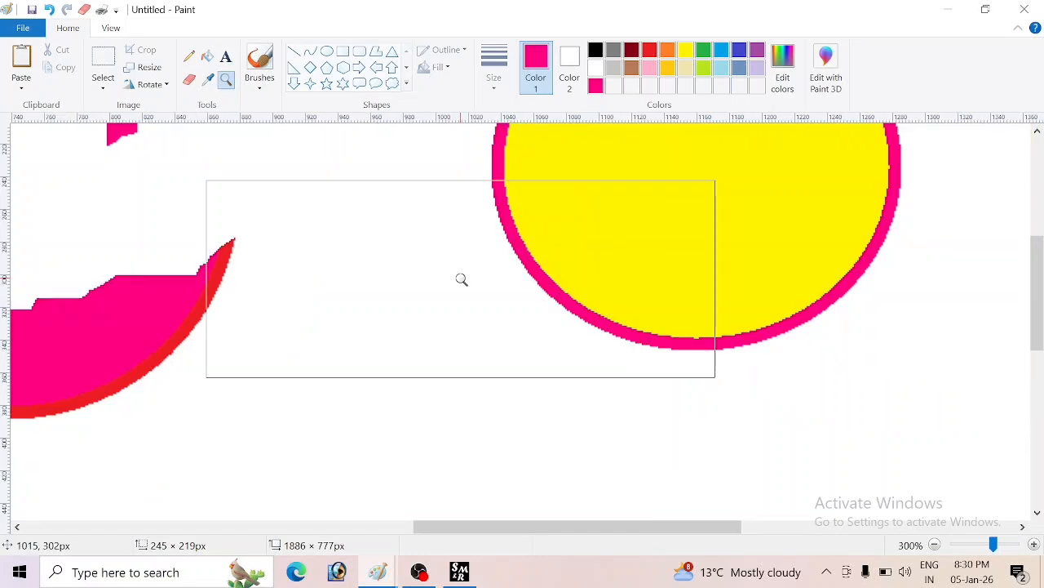
pyautogui.rightClick(462, 280)
pyautogui.rightClick(462, 280)
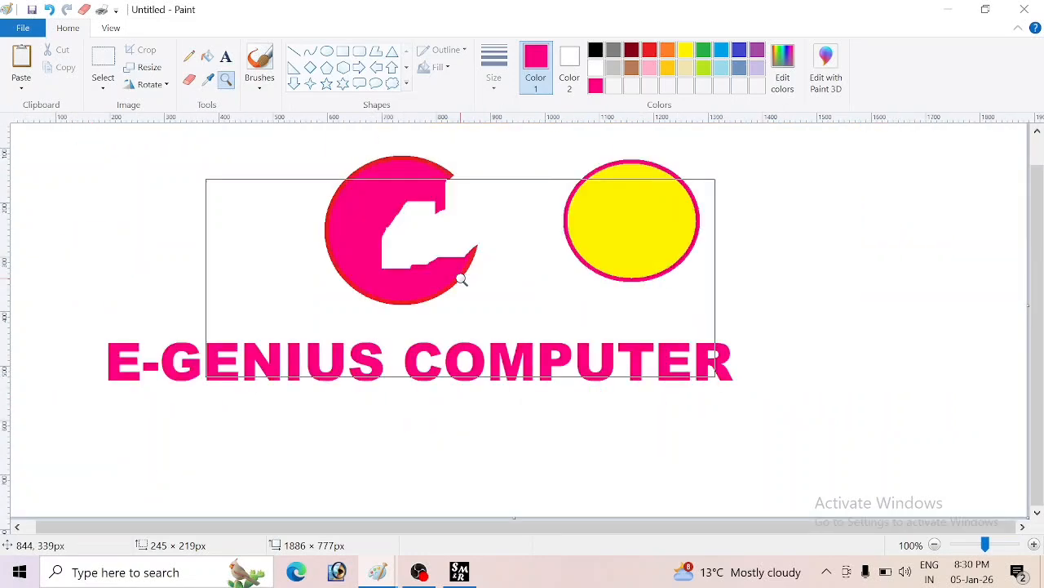
# Select the whole picture and delete it, undo the deletion once, and delete it all again.
pyautogui.click(111, 62)
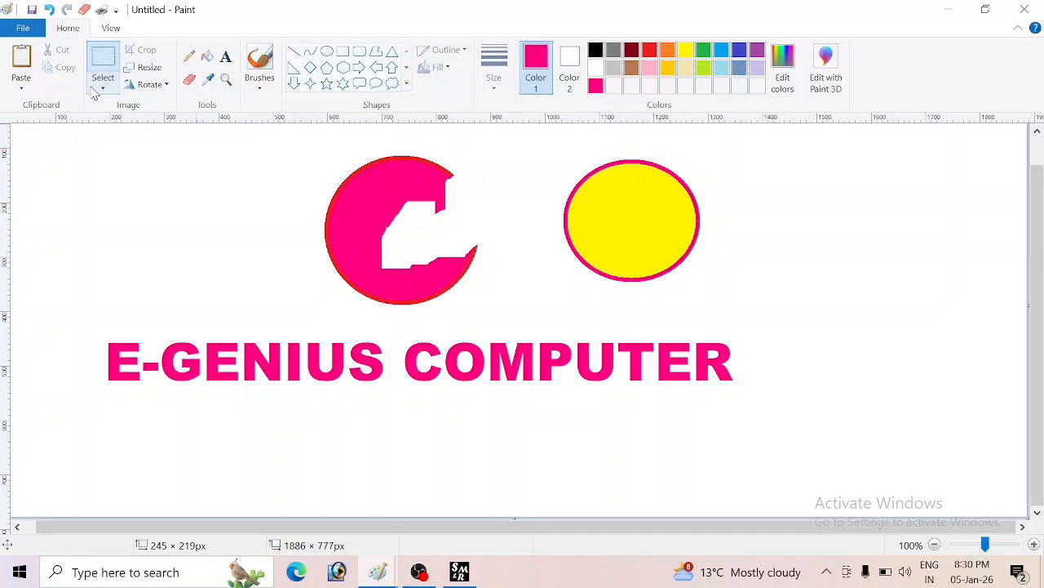
pyautogui.hotkey('ctrl', 'a')
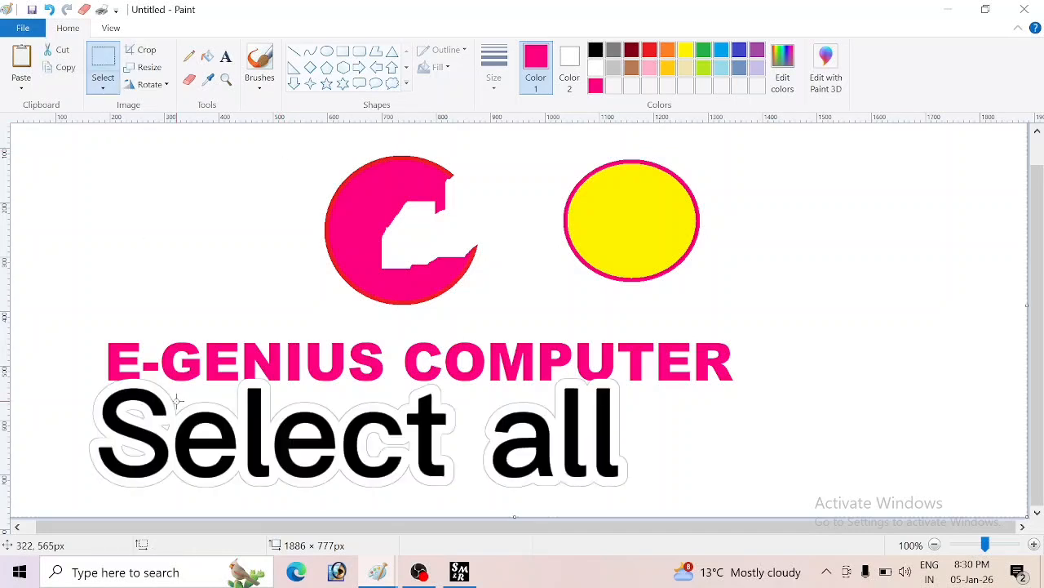
pyautogui.press('Delete')
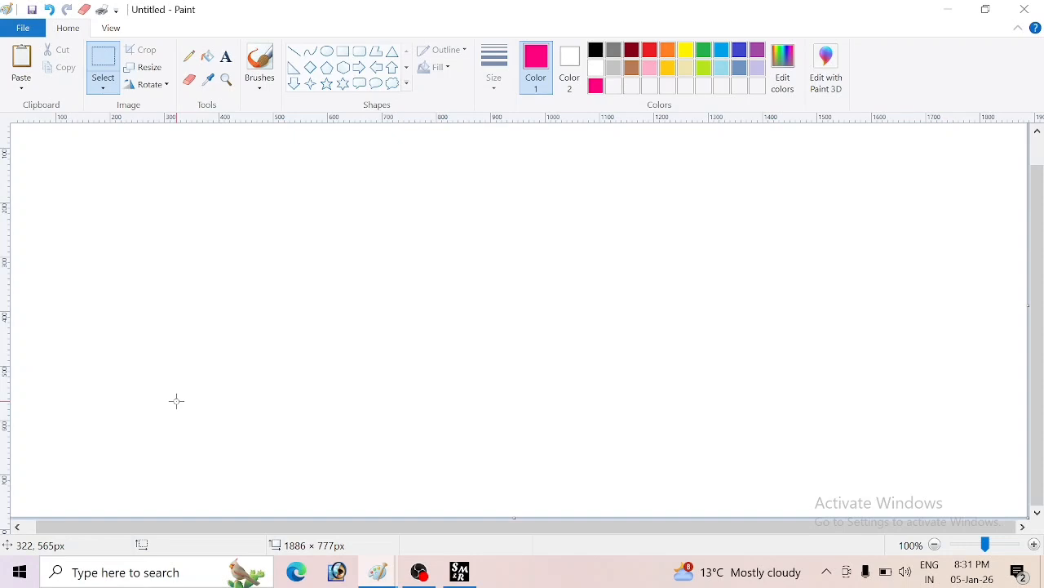
pyautogui.hotkey('ctrl', 'z')
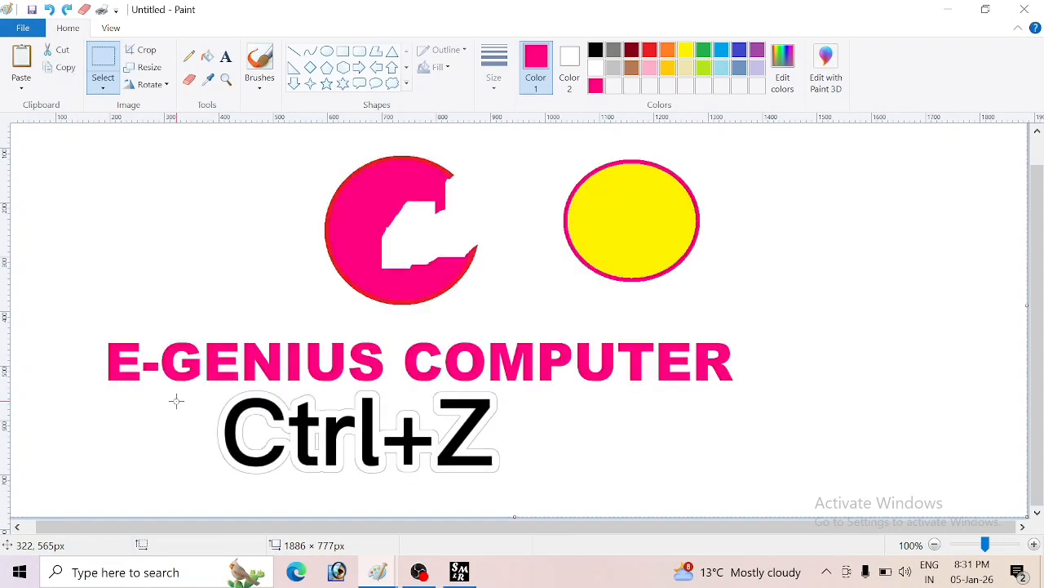
pyautogui.press('Delete')
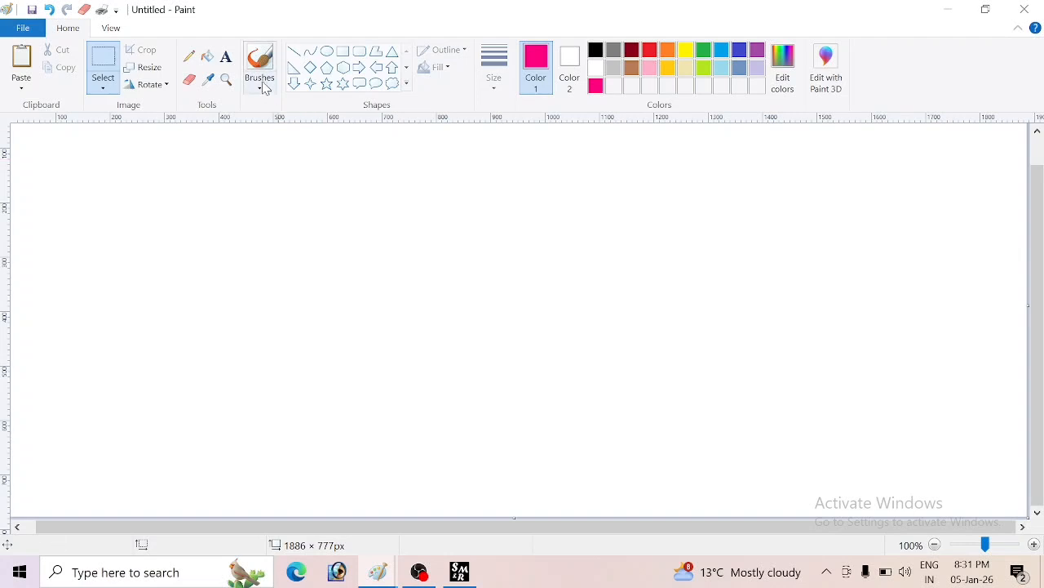
# Spray scattered pink spots and short strokes around the upper middle of the canvas with the Airbrush.
pyautogui.click(262, 91)
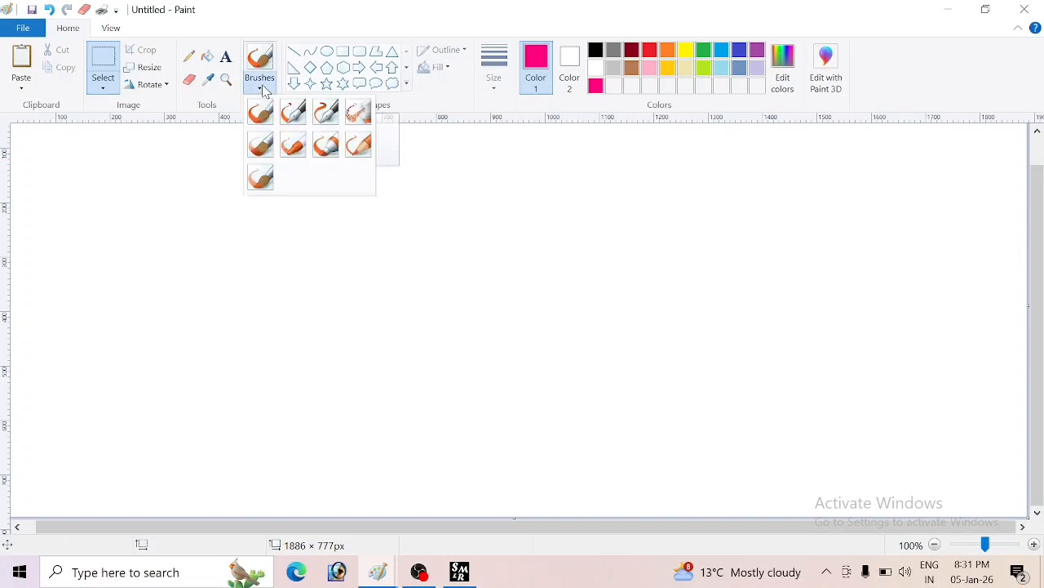
pyautogui.click(359, 109)
pyautogui.click(415, 209)
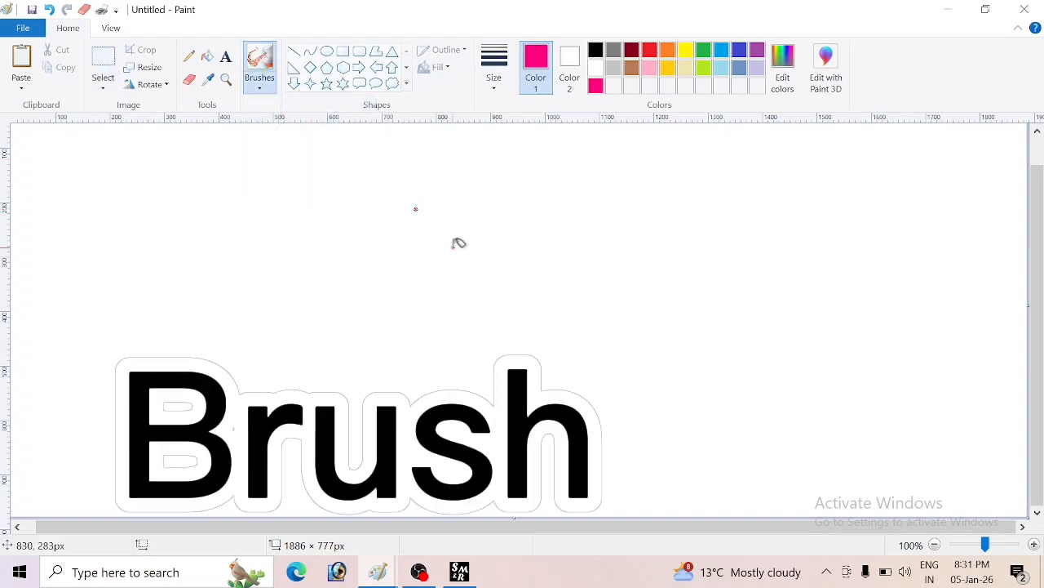
pyautogui.click(452, 247)
pyautogui.click(452, 267)
pyautogui.moveTo(357, 249); pyautogui.dragTo(379, 263)
pyautogui.click(371, 306)
pyautogui.click(424, 339)
pyautogui.click(451, 313)
pyautogui.moveTo(453, 310)
pyautogui.mouseDown()
pyautogui.moveTo(418, 228)
pyautogui.moveTo(368, 245)
pyautogui.moveTo(394, 303)
pyautogui.moveTo(419, 298)
pyautogui.moveTo(476, 241)
pyautogui.moveTo(495, 317)
pyautogui.moveTo(473, 335)
pyautogui.mouseUp()
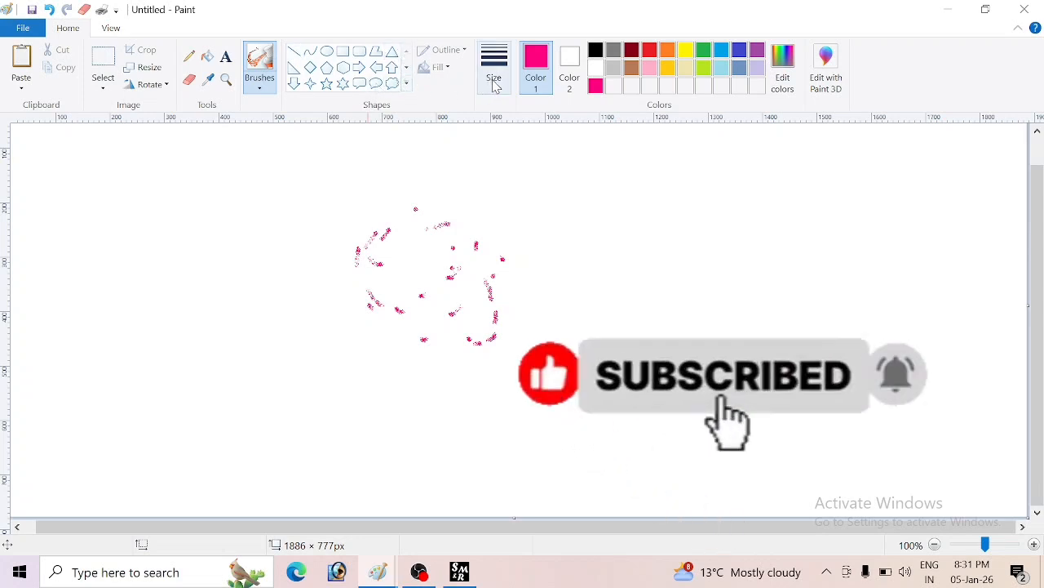
# Clear the airbrush marks from the canvas and draw two large pink circle outlines side by side.
pyautogui.hotkey('ctrl', 'a')
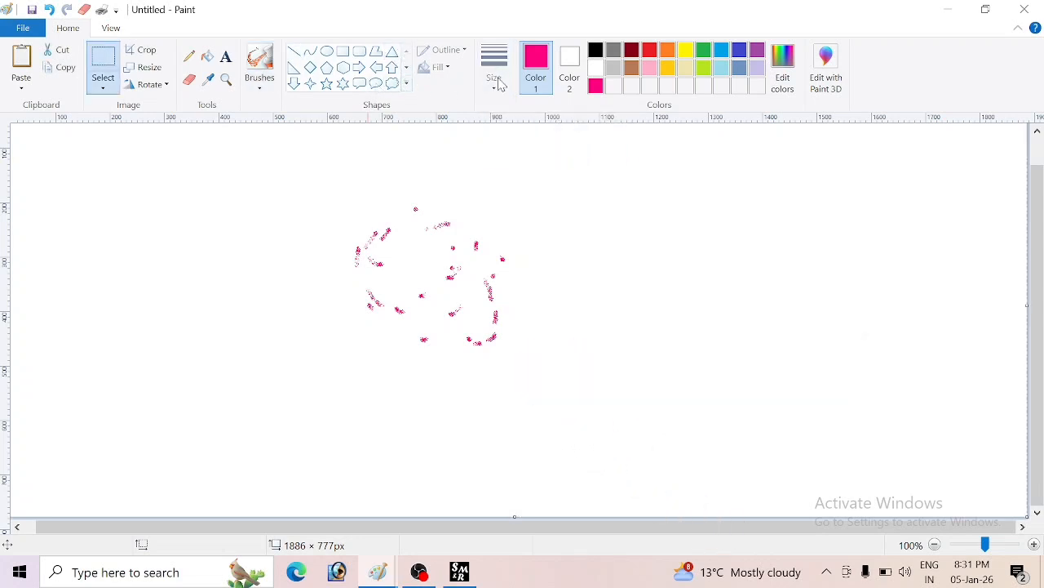
pyautogui.press('Delete')
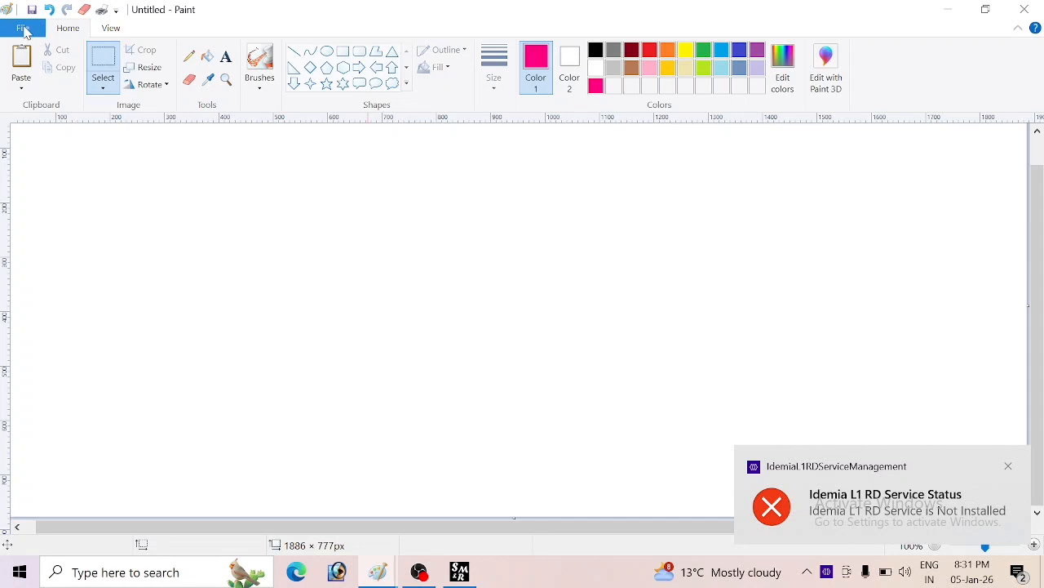
pyautogui.click(326, 50)
pyautogui.moveTo(314, 182); pyautogui.dragTo(479, 333)
pyautogui.moveTo(578, 180); pyautogui.dragTo(736, 333)
pyautogui.click(523, 371)
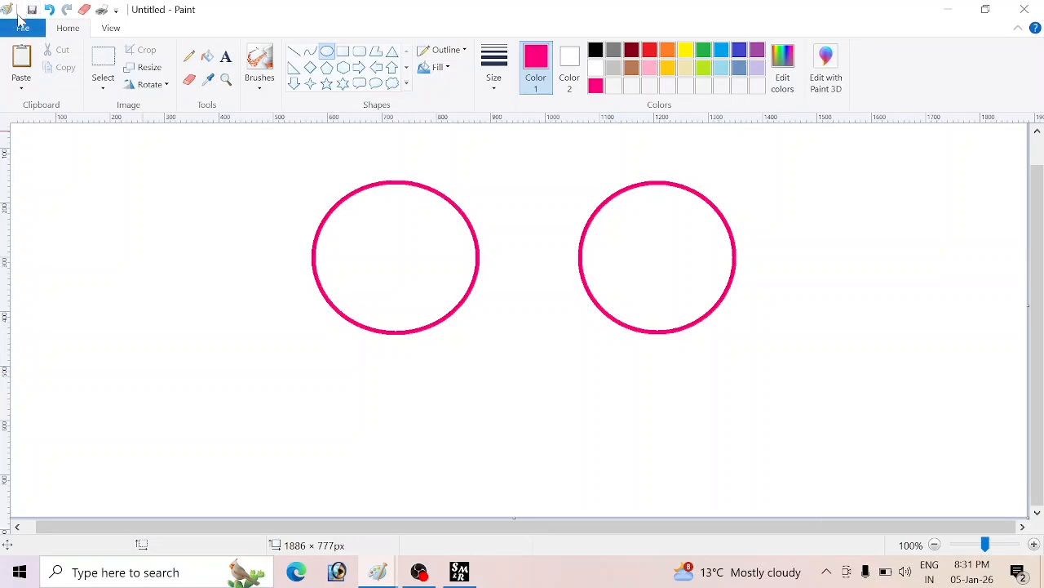
# Save the picture to the Desktop as a PNG file named EGENIUS COMPUTER.
pyautogui.click(23, 29)
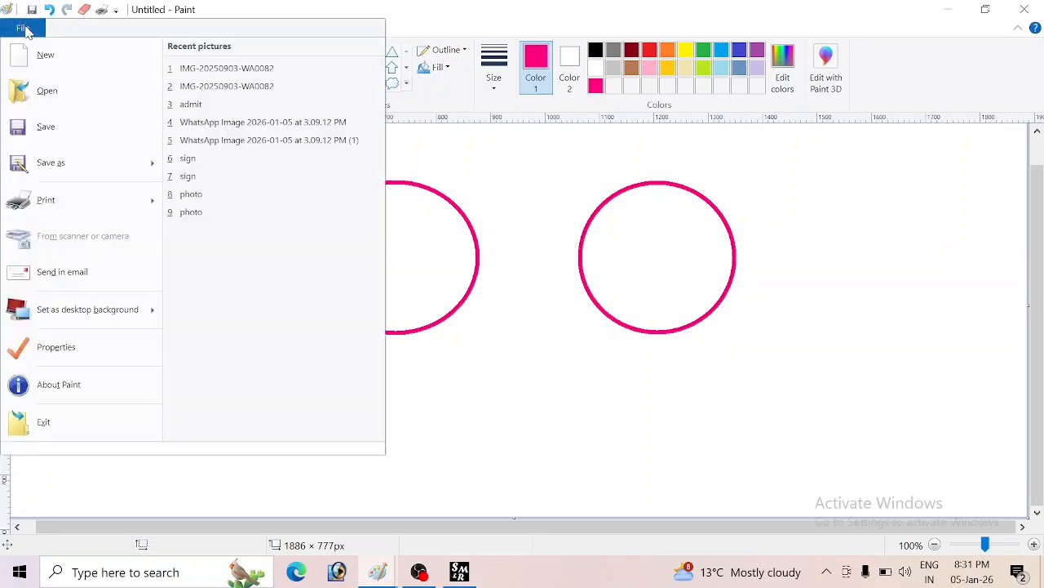
pyautogui.click(45, 128)
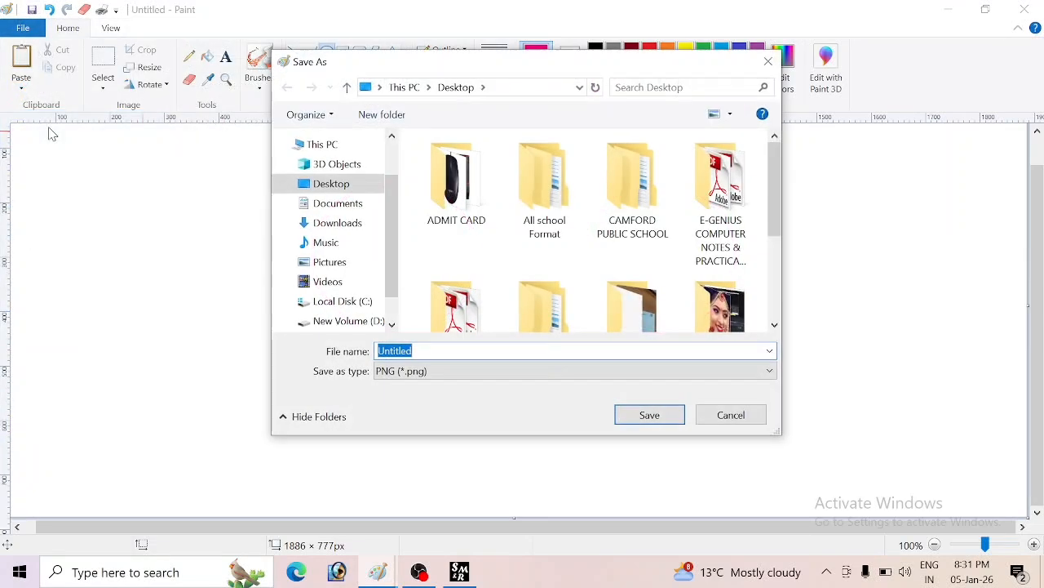
pyautogui.write('EG')
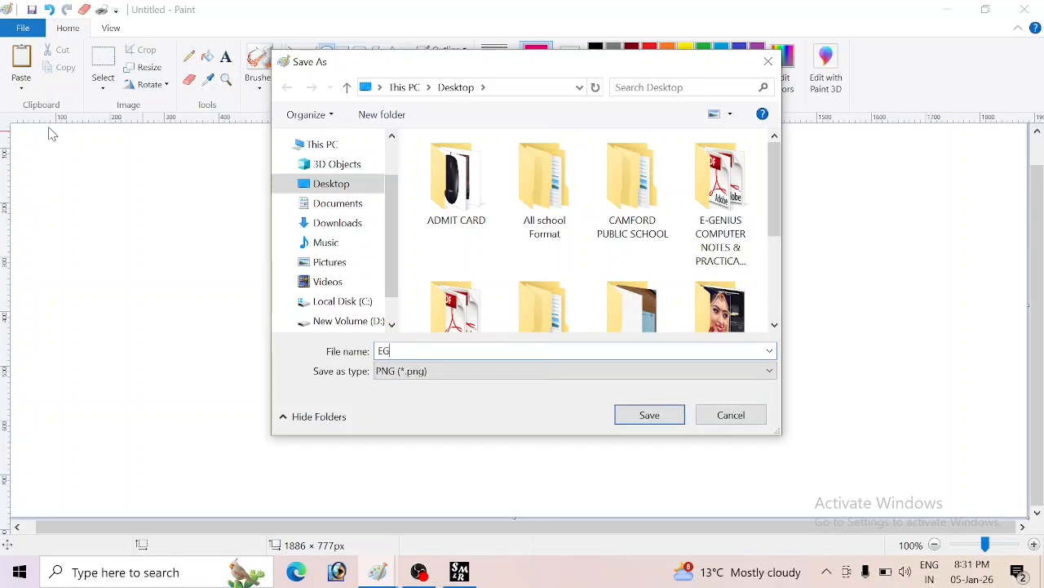
pyautogui.write('ENIUS')
pyautogui.write(' OC')
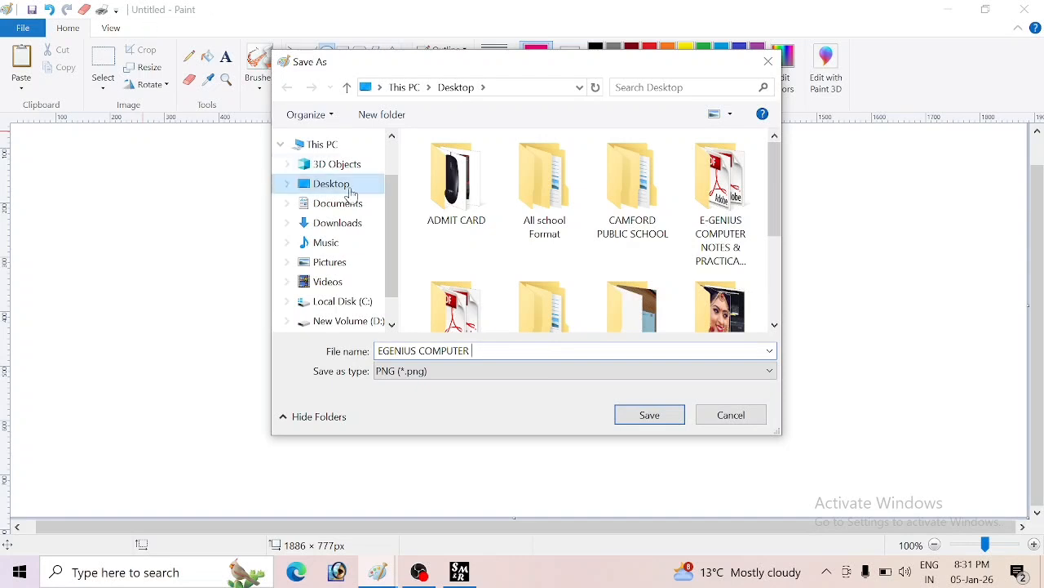
pyautogui.click(645, 419)
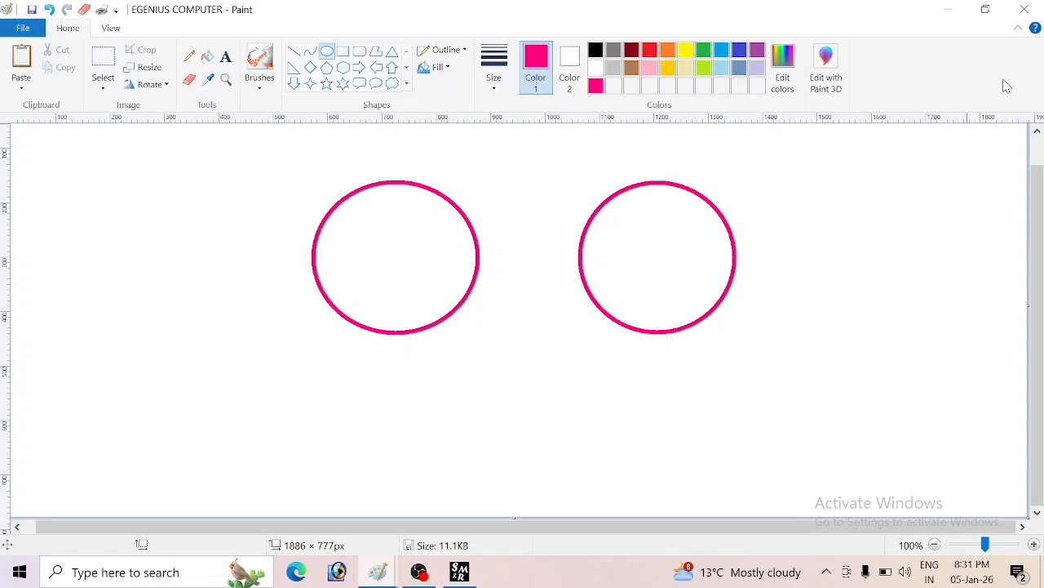
# Close Paint and refresh the Windows desktop.
pyautogui.click(1030, 14)
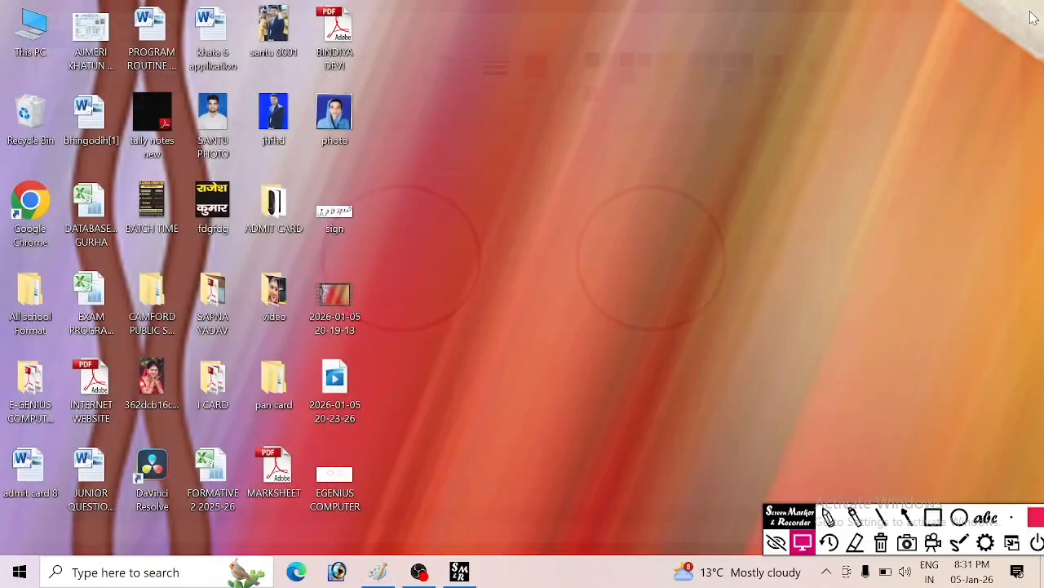
pyautogui.rightClick(669, 133)
pyautogui.click(722, 176)
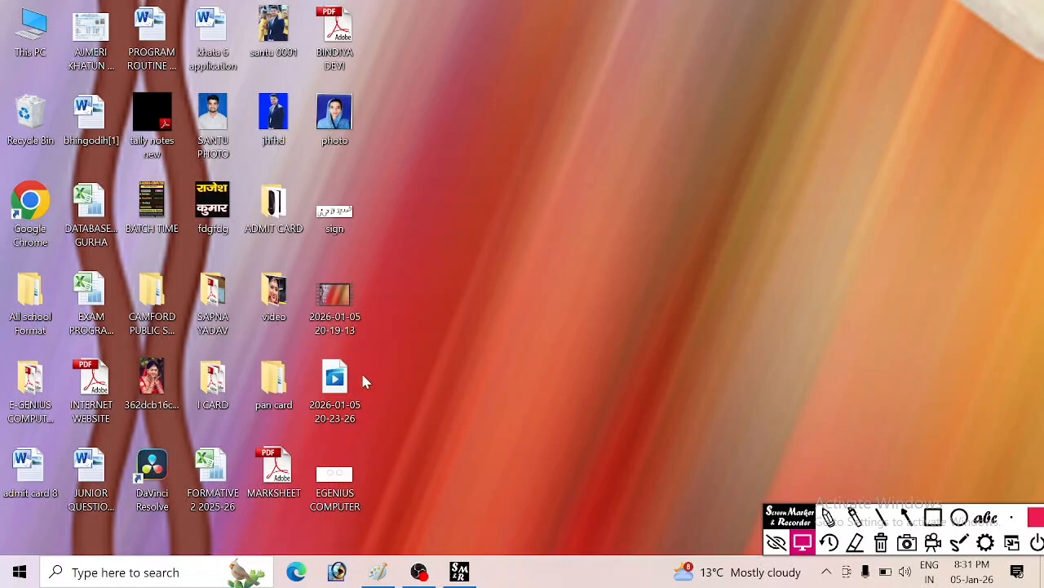
# Search Windows for MSPAINT and launch Paint with a blank picture.
pyautogui.click(117, 573)
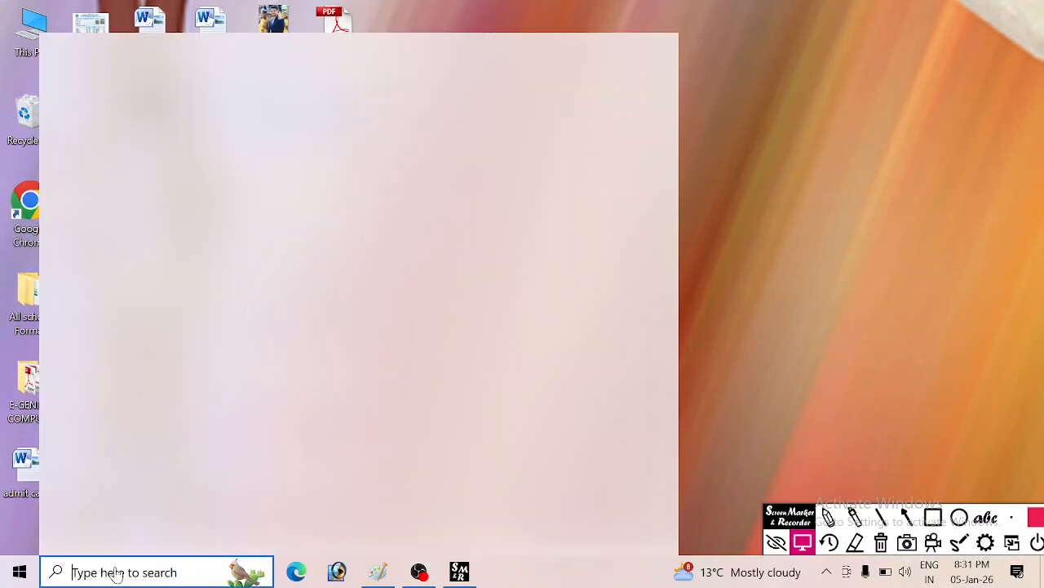
pyautogui.write('PAIN')
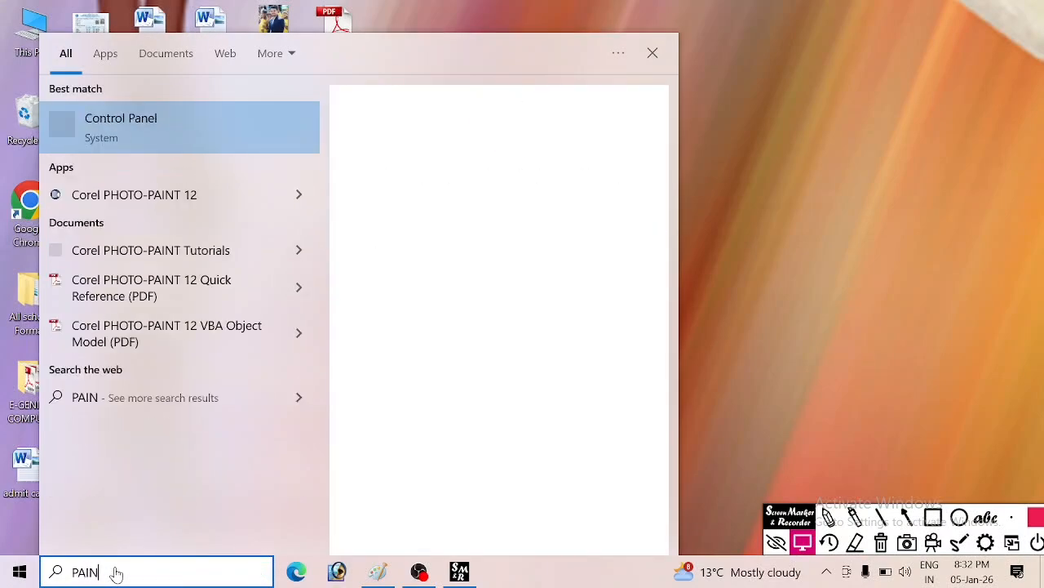
pyautogui.press('BackSpace')
pyautogui.press('BackSpace')
pyautogui.press('BackSpace')
pyautogui.press('BackSpace')
pyautogui.write('MSP')
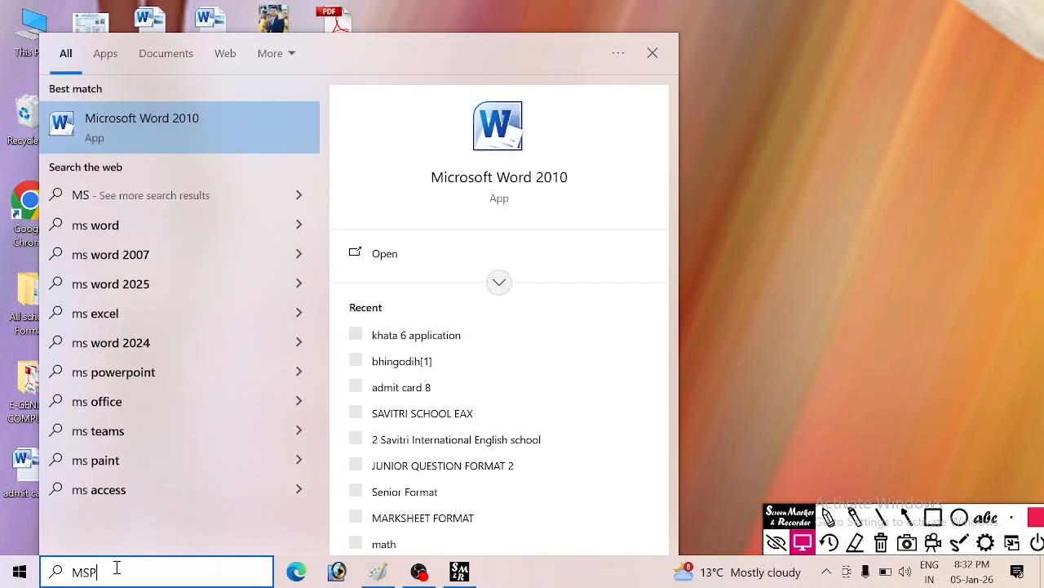
pyautogui.write('AINT')
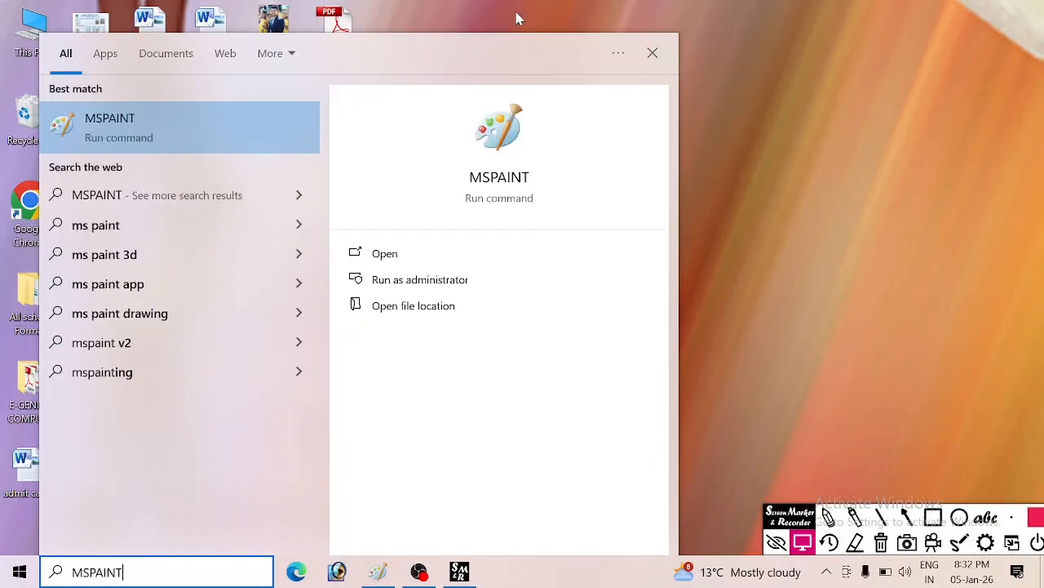
pyautogui.click(166, 151)
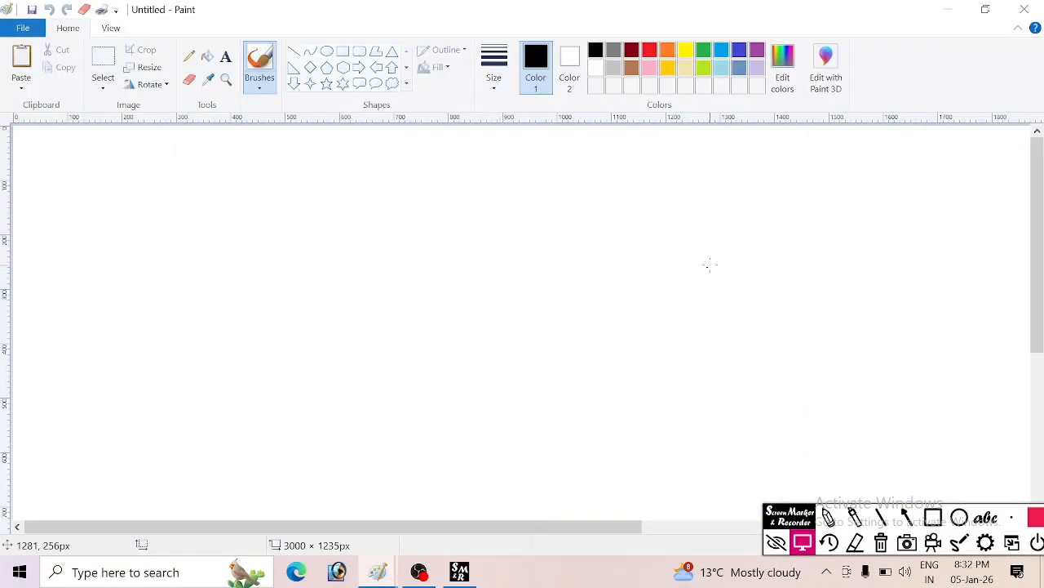
# Open the saved picture EGENIUS COMPUTER.png from the Desktop.
pyautogui.click(23, 29)
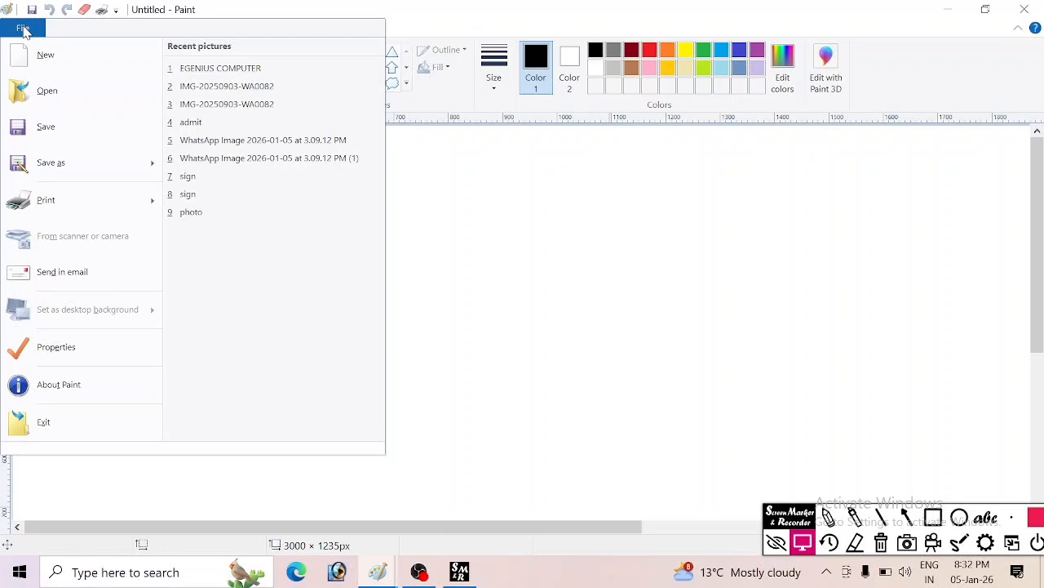
pyautogui.click(45, 91)
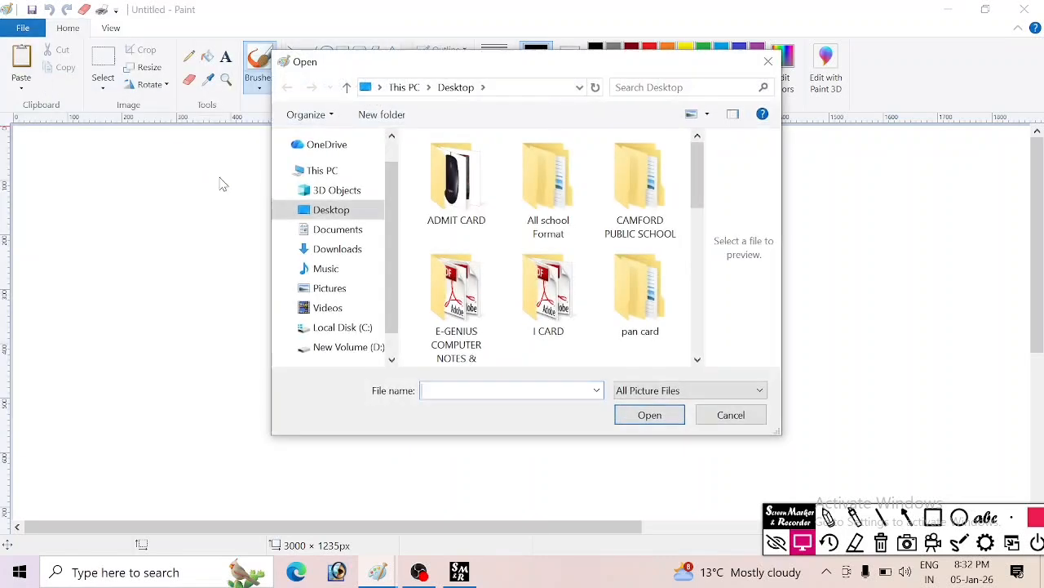
pyautogui.write('EG')
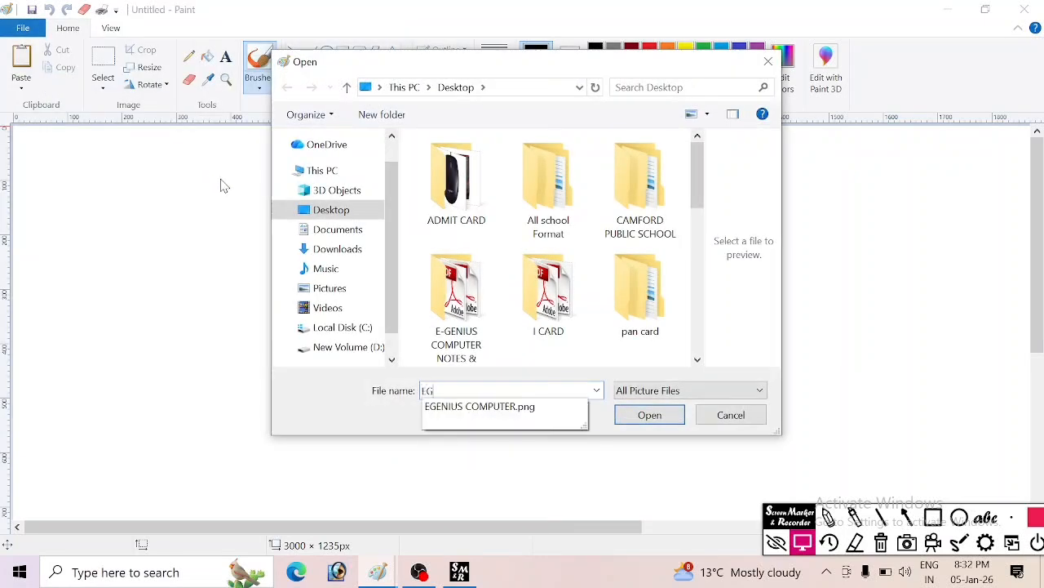
pyautogui.press('Down')
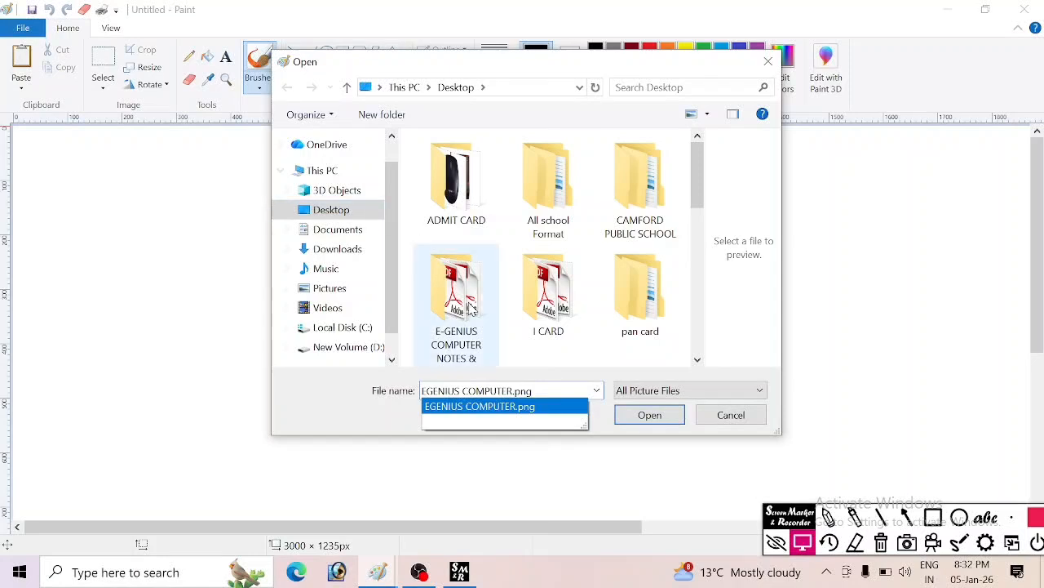
pyautogui.click(653, 418)
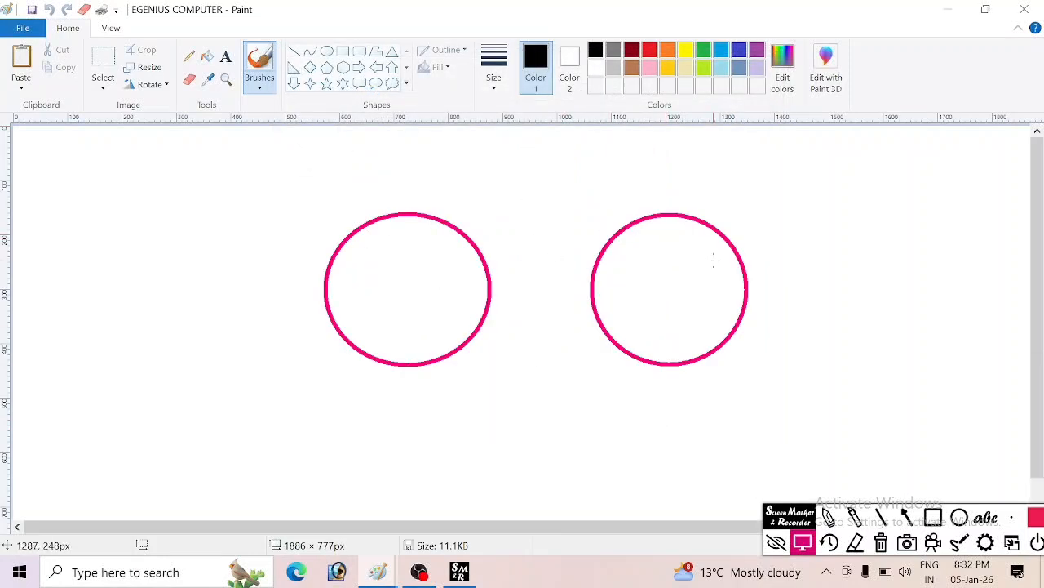
# Save a copy of the picture to the Desktop as a PNG file named NINJA TECHNIC.
pyautogui.click(22, 30)
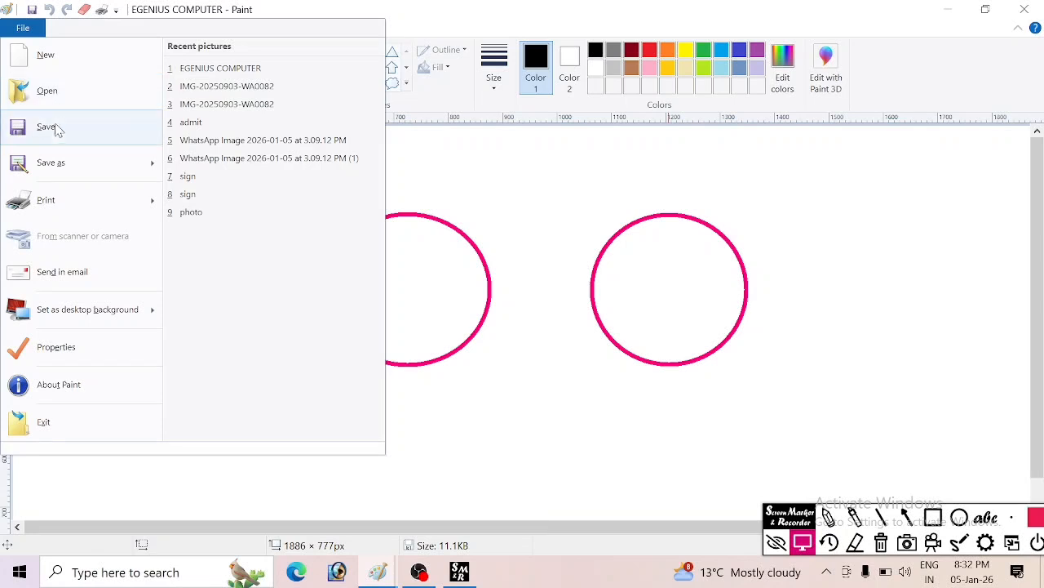
pyautogui.click(472, 204)
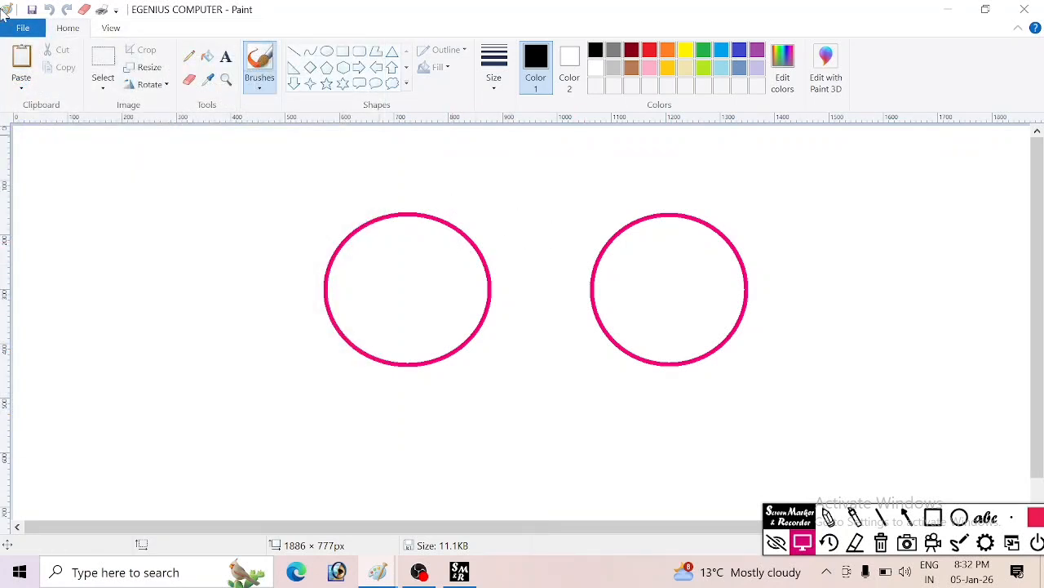
pyautogui.click(23, 28)
pyautogui.click(51, 163)
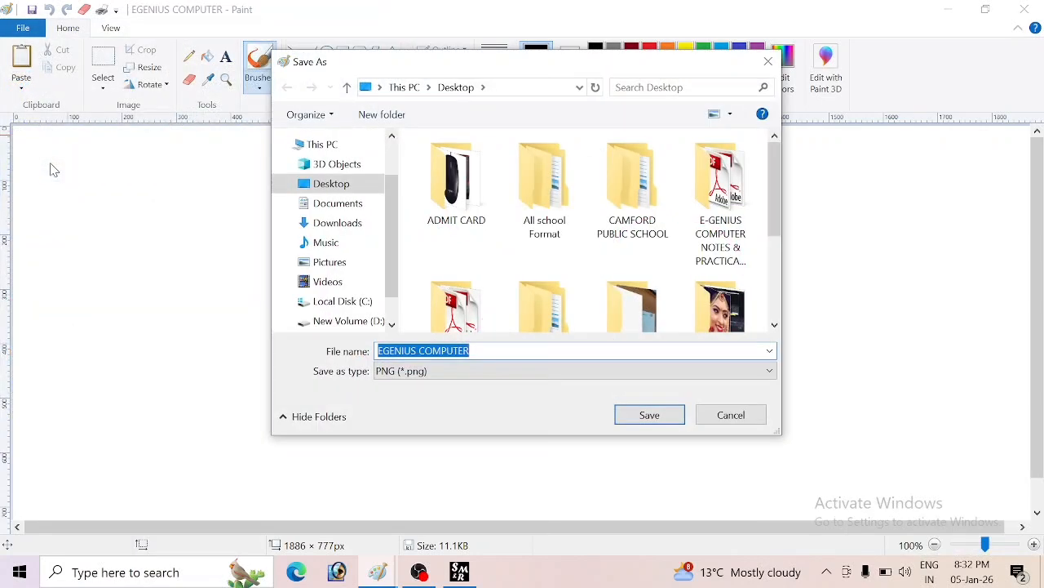
pyautogui.write('NINJA TECH')
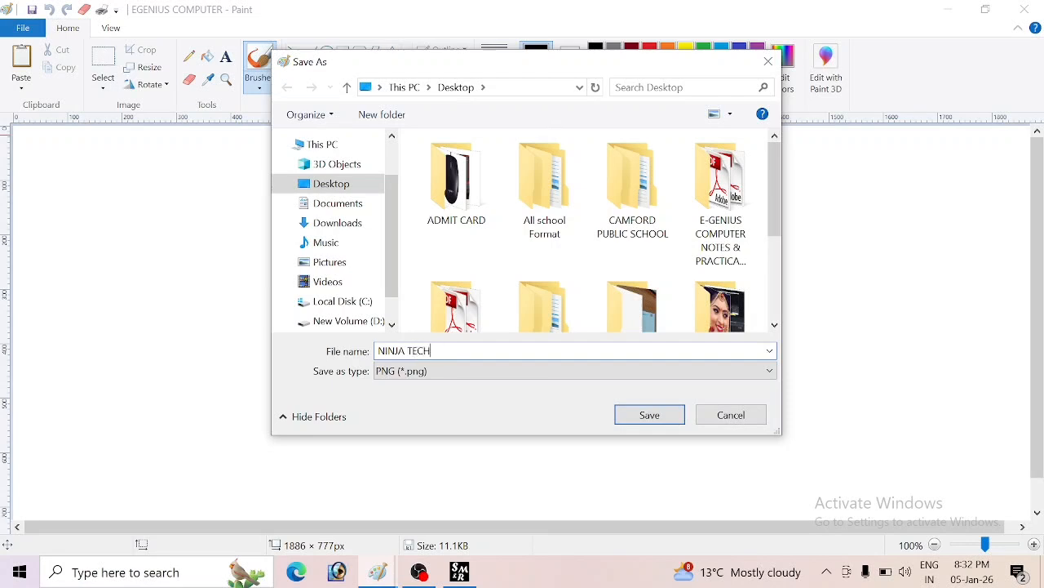
pyautogui.write('NIC')
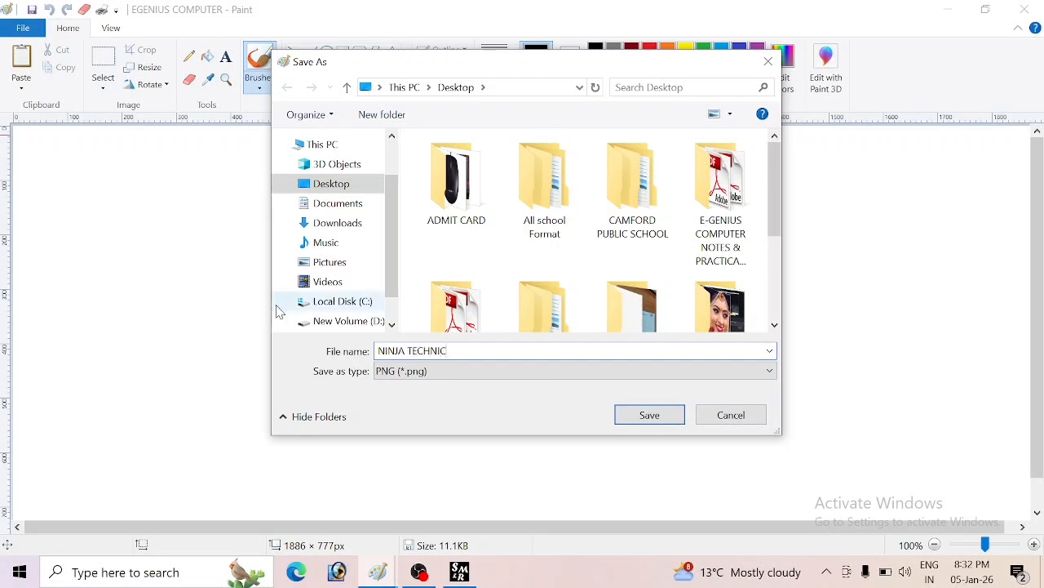
pyautogui.click(641, 416)
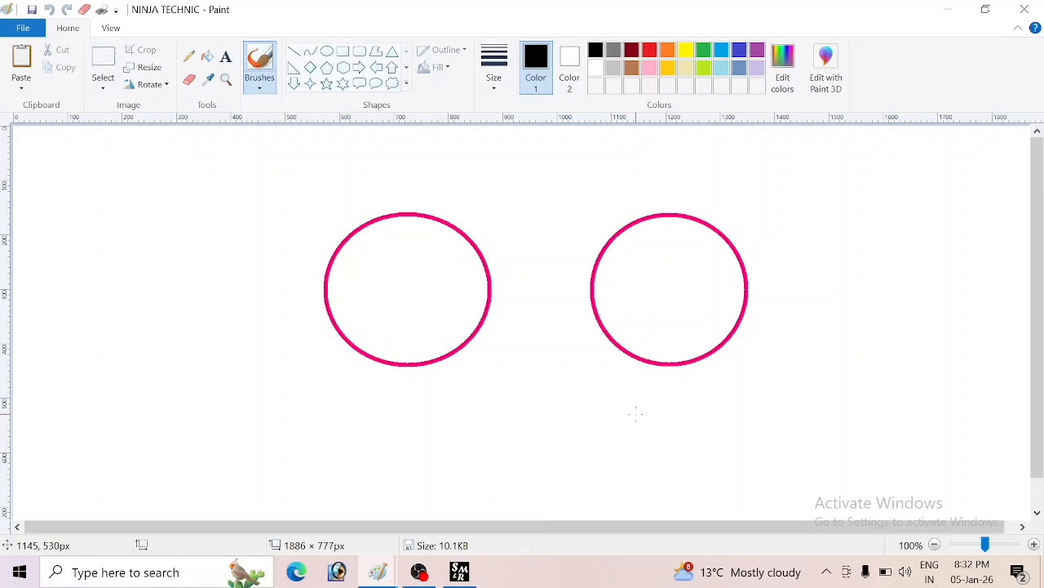
# Review the Save as formats and the Print commands, and inspect the print settings without printing.
pyautogui.click(22, 28)
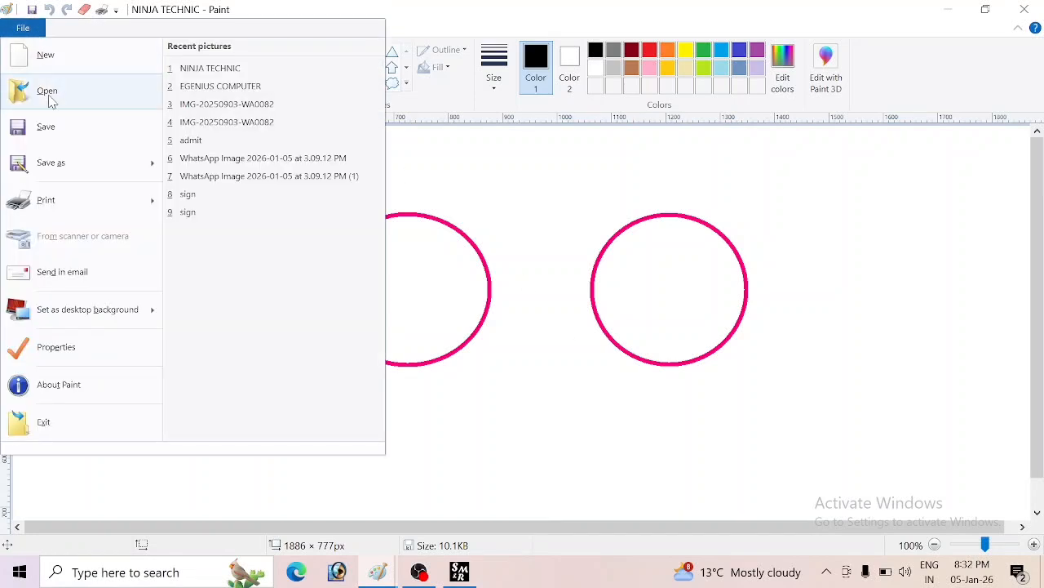
pyautogui.moveTo(55, 168)
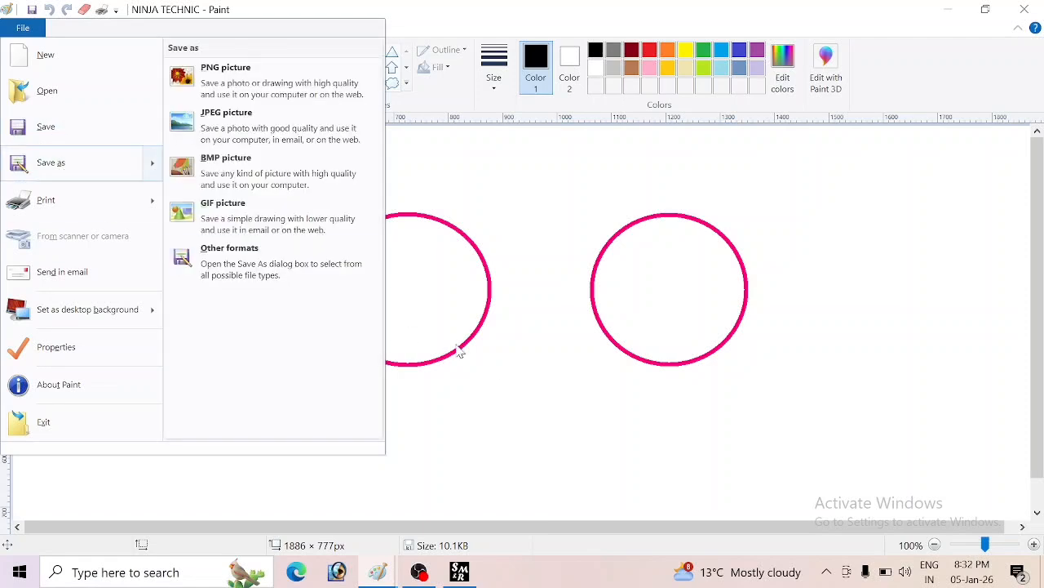
pyautogui.moveTo(51, 212)
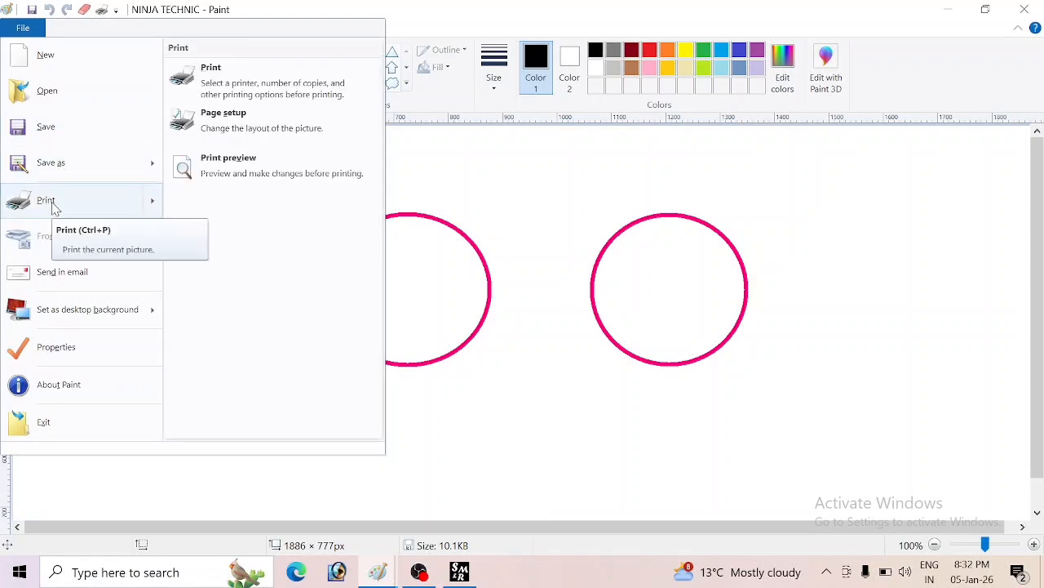
pyautogui.click(514, 389)
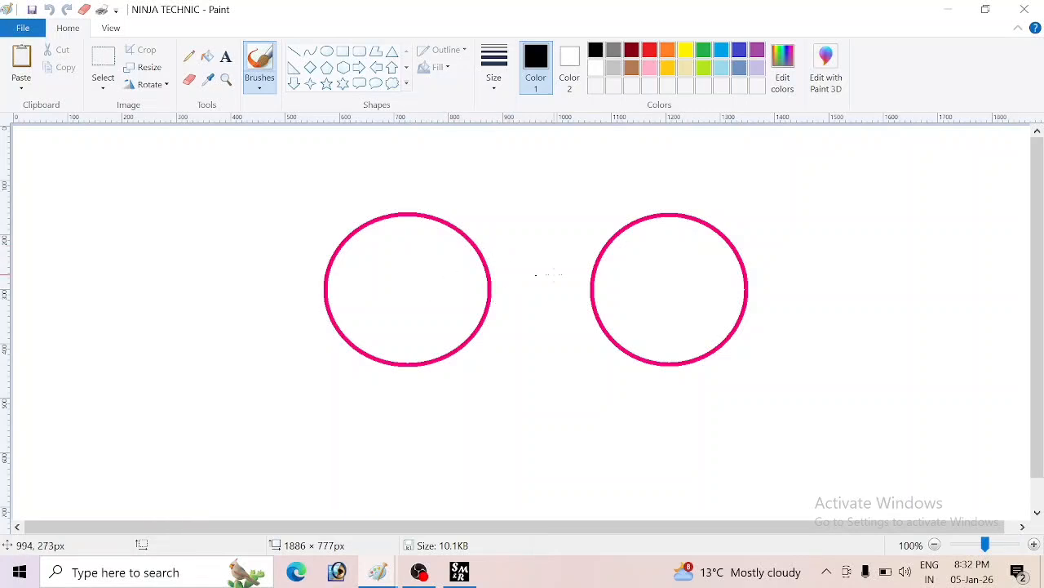
pyautogui.click(20, 27)
pyautogui.click(24, 200)
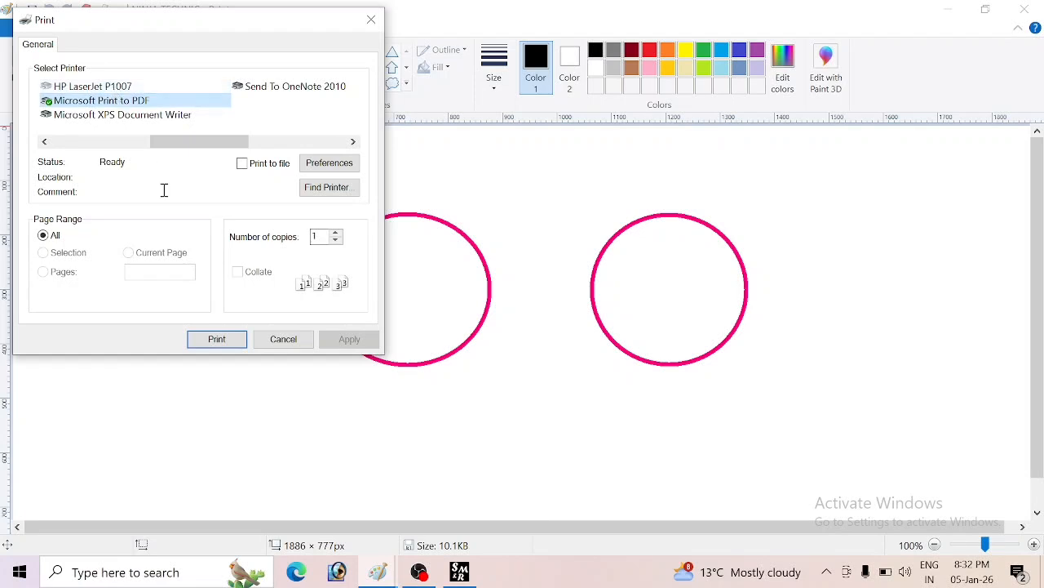
pyautogui.click(283, 339)
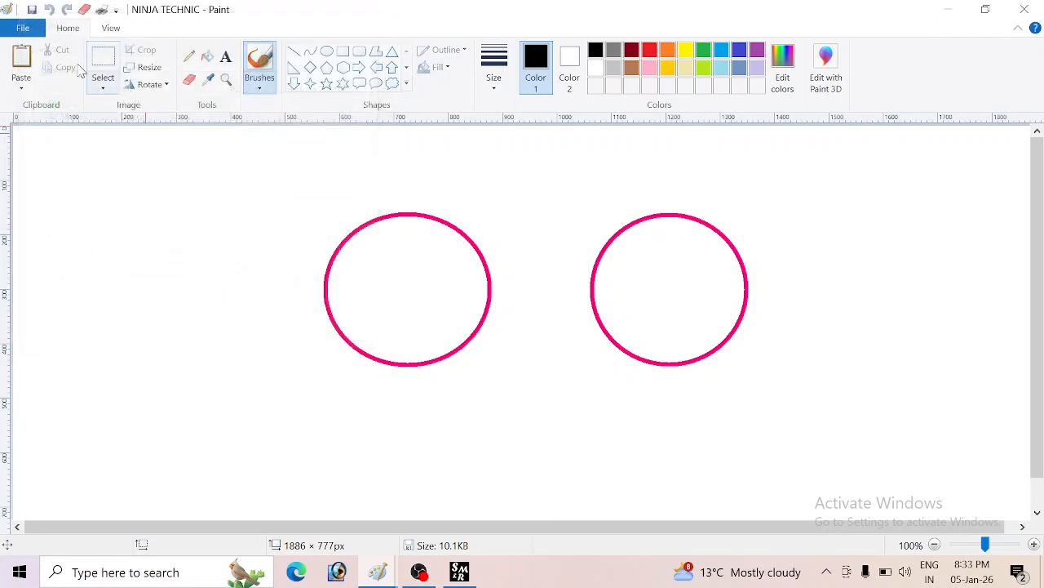
# Set the two-circle picture as the desktop background and close Paint.
pyautogui.click(21, 29)
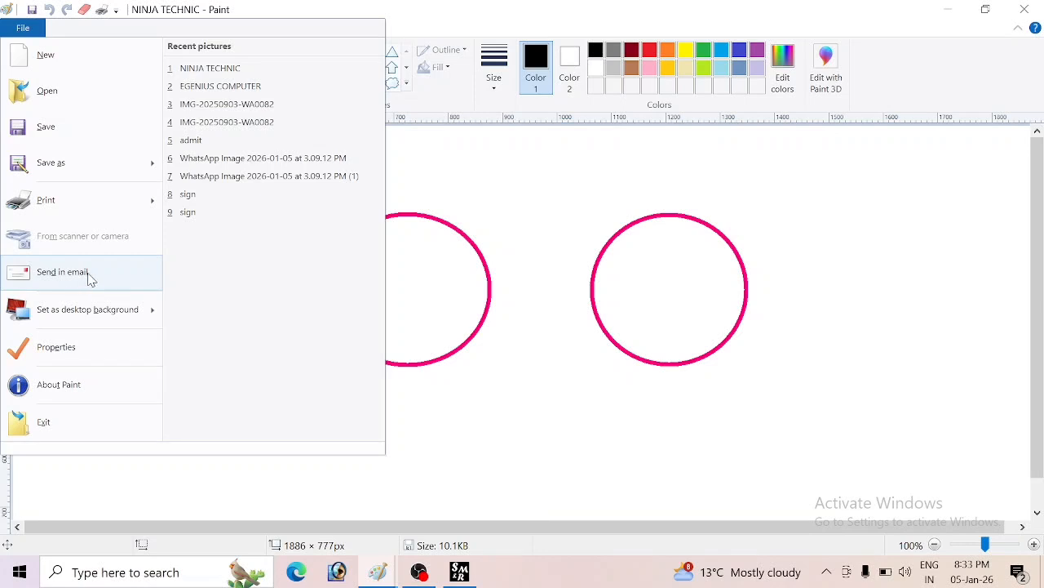
pyautogui.moveTo(82, 308)
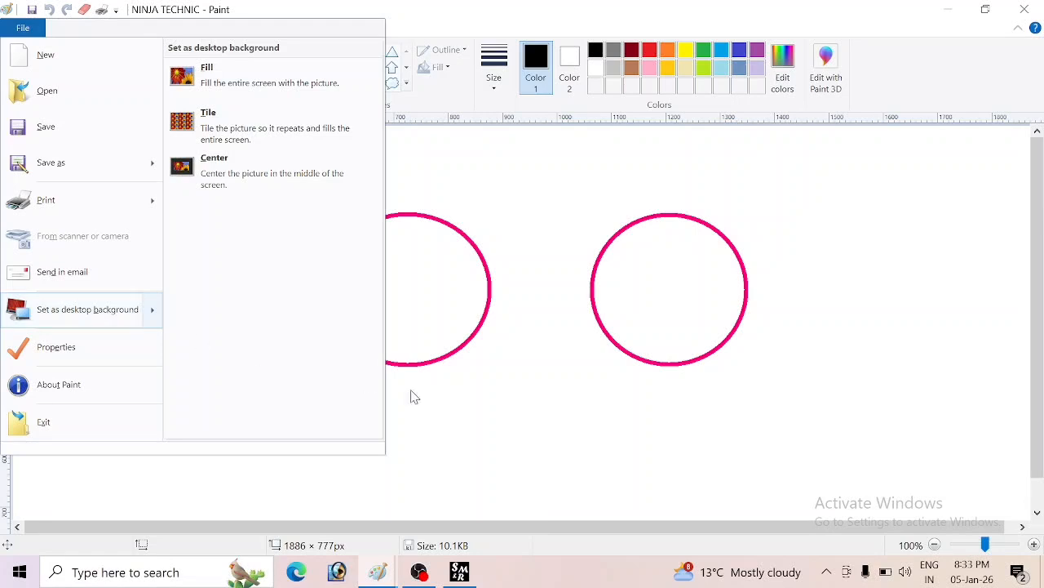
pyautogui.click(565, 437)
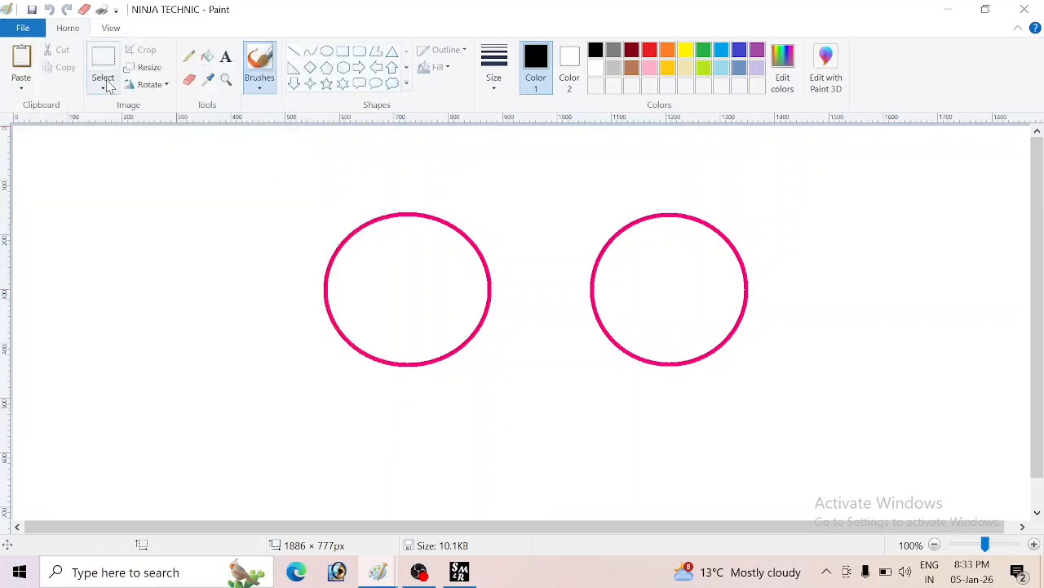
pyautogui.click(23, 28)
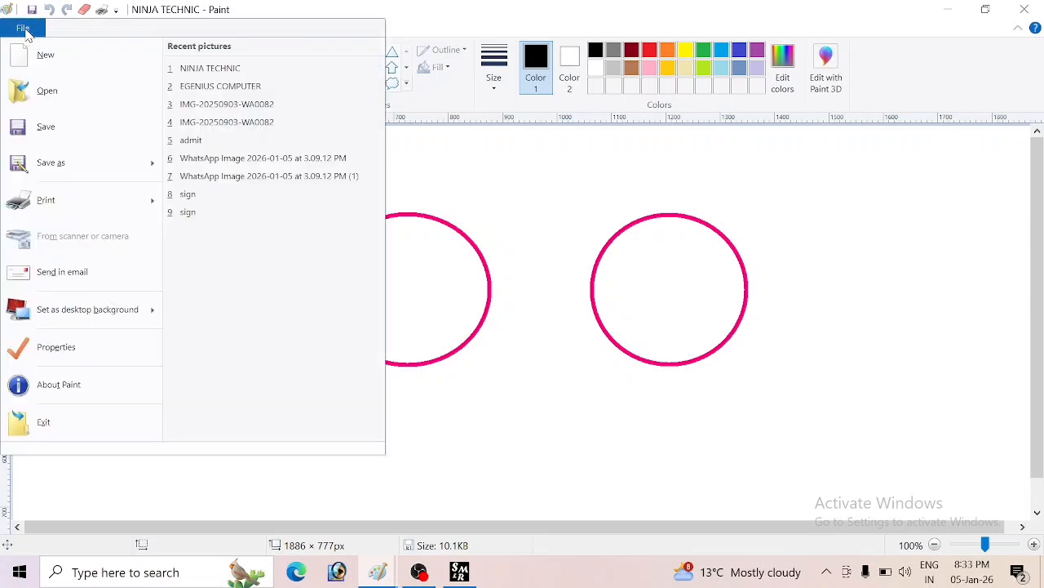
pyautogui.click(72, 313)
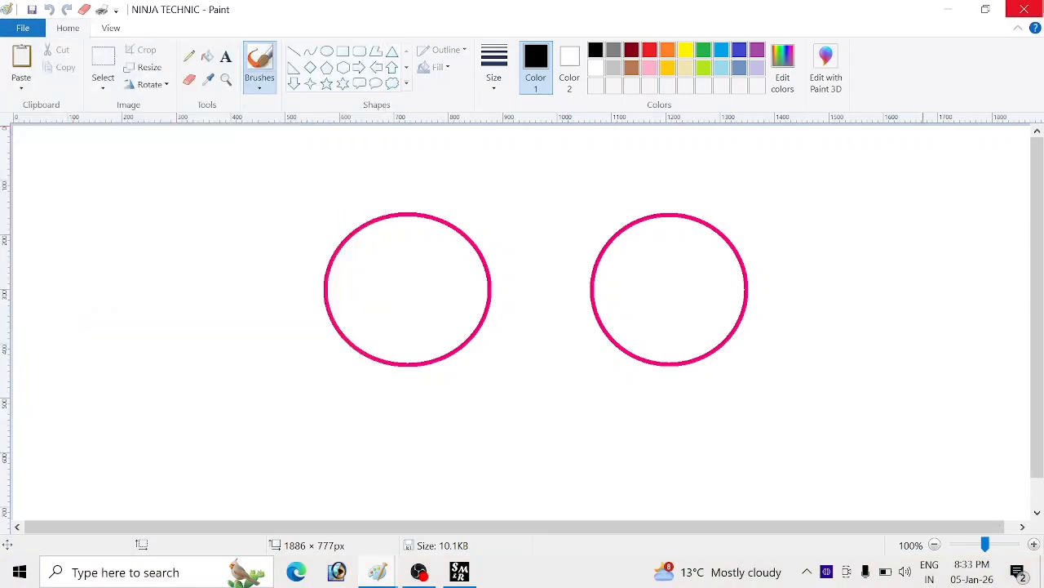
pyautogui.click(1036, 8)
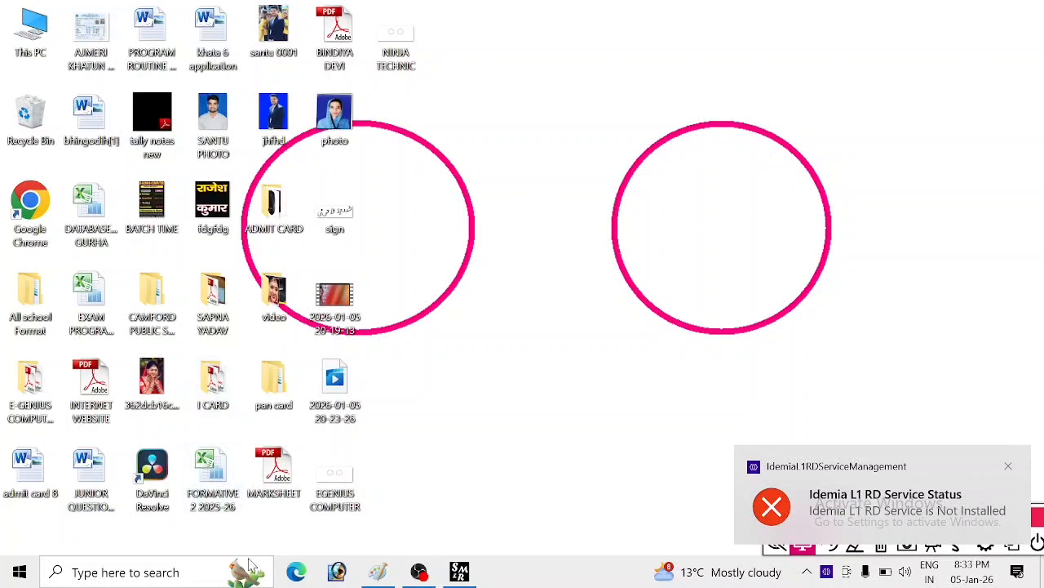
# Reopen Paint and open NINJA TECHNIC.png from the Desktop, discarding the untitled picture.
pyautogui.click(385, 576)
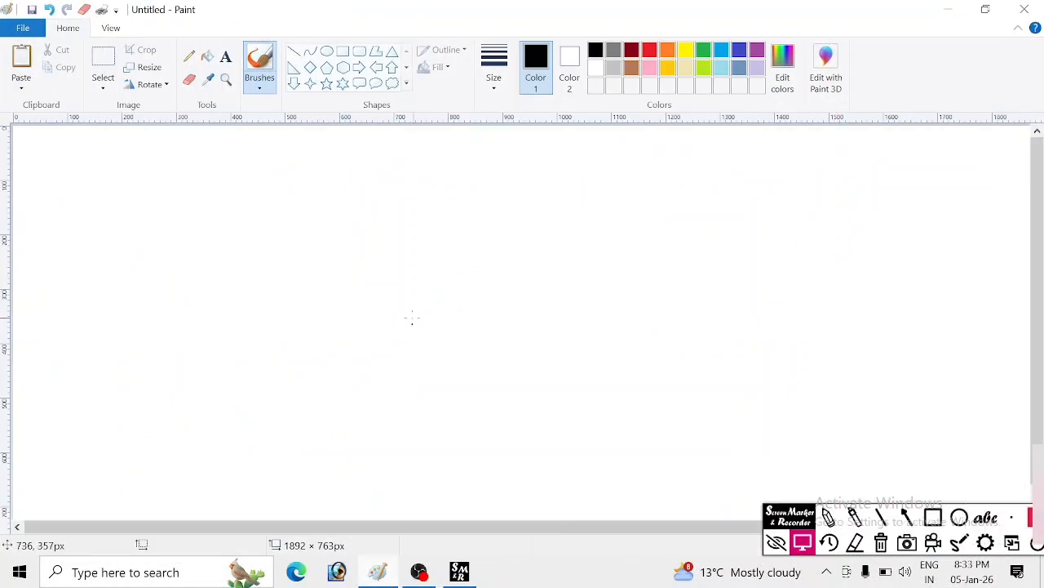
pyautogui.click(24, 28)
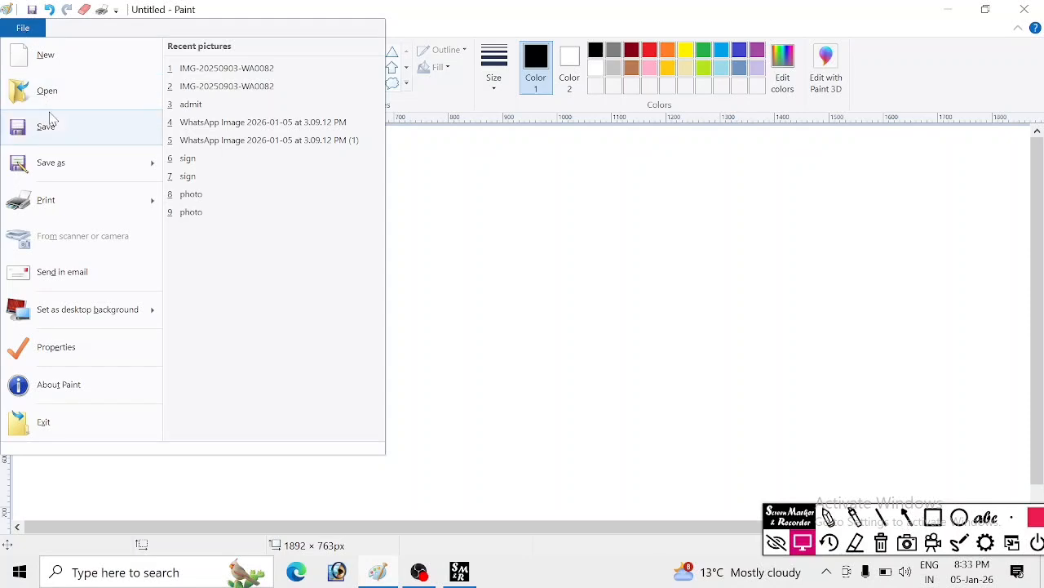
pyautogui.click(36, 86)
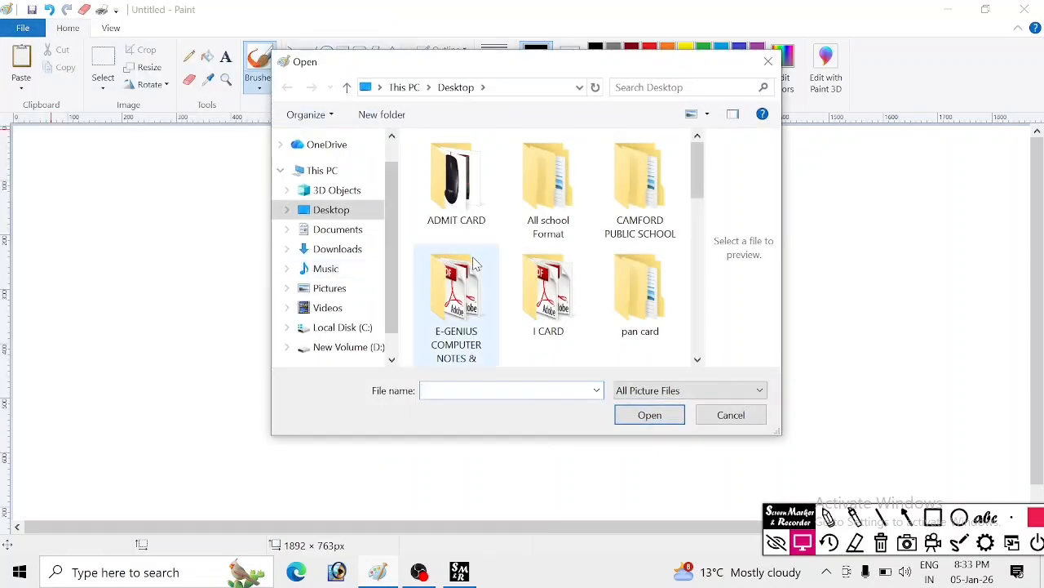
pyautogui.write('NINJ')
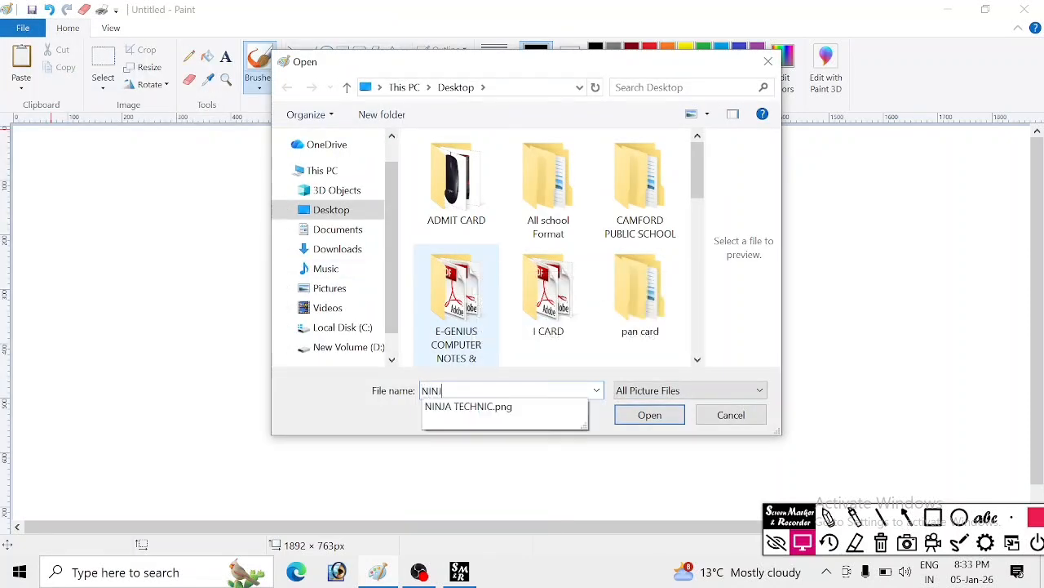
pyautogui.press('Down')
pyautogui.press('Return')
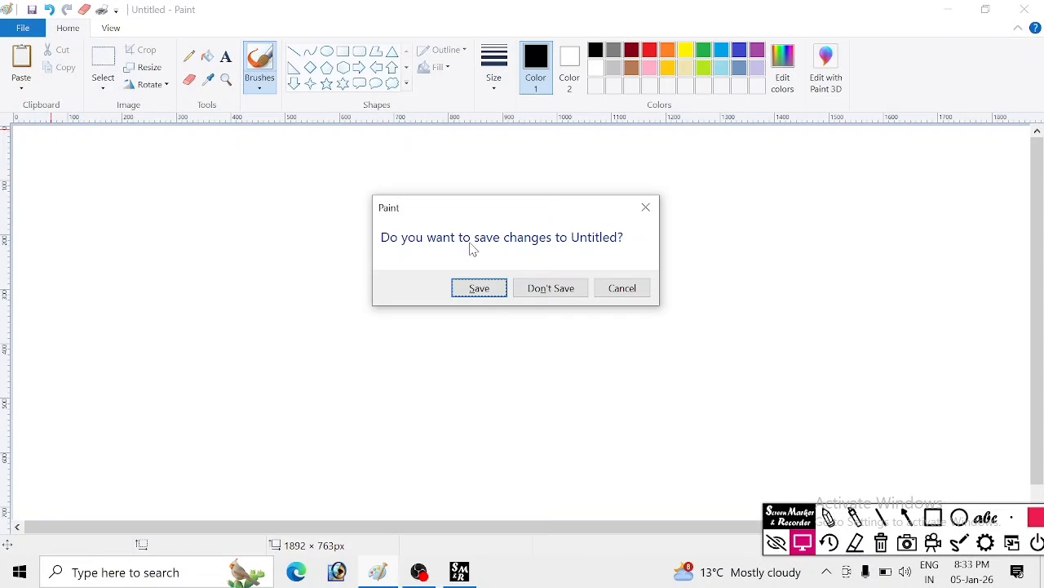
pyautogui.click(551, 288)
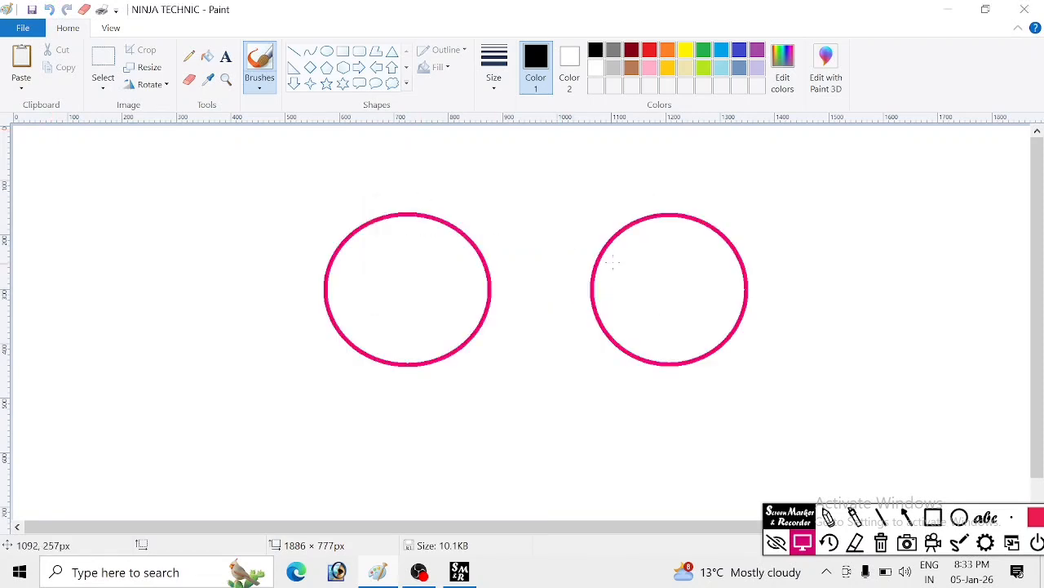
pyautogui.click(13, 30)
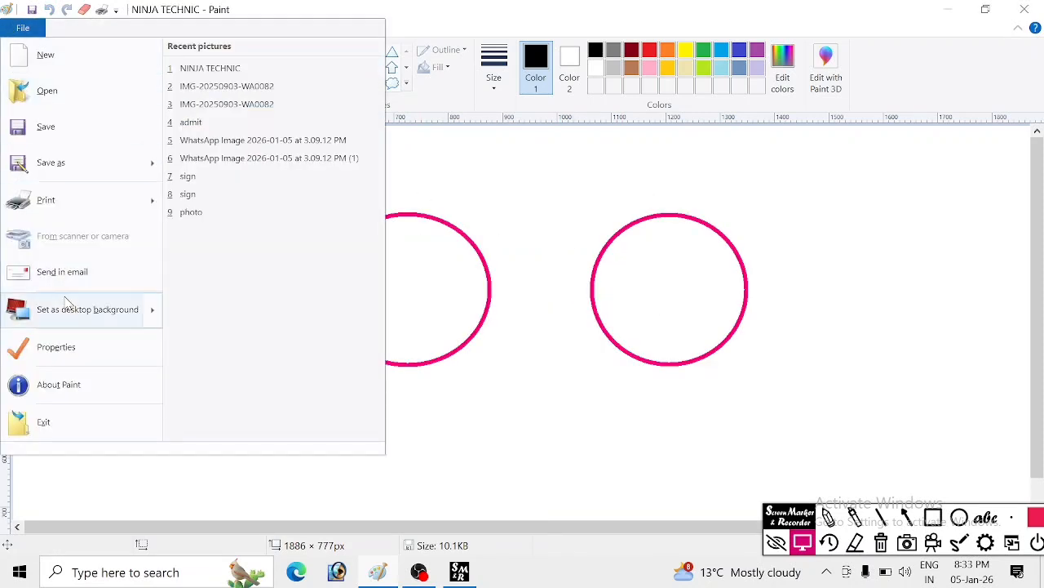
pyautogui.moveTo(64, 312)
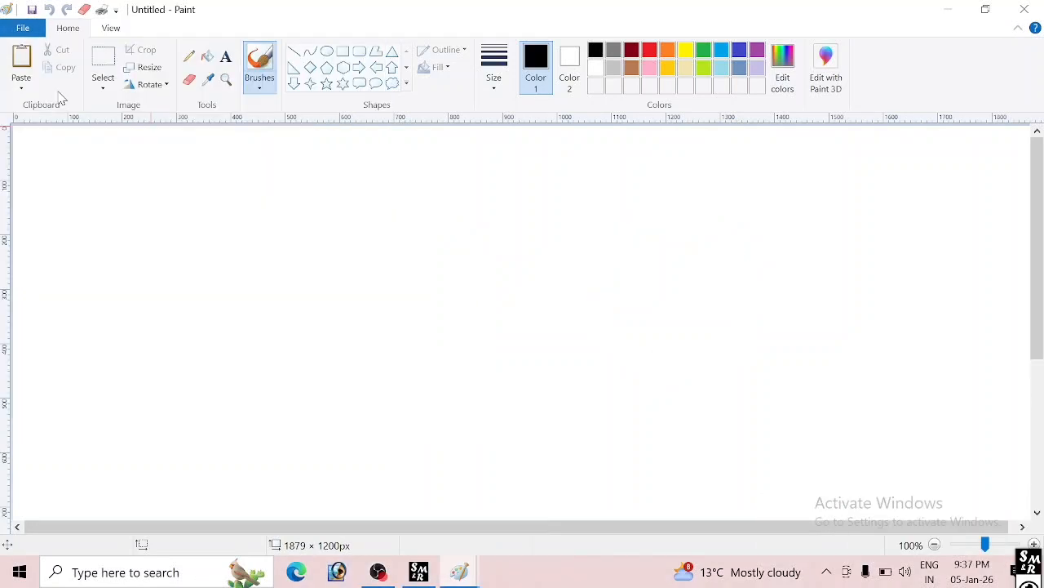
# Set the canvas size to 500 pixels wide and 300 pixels high in the image properties.
pyautogui.click(20, 31)
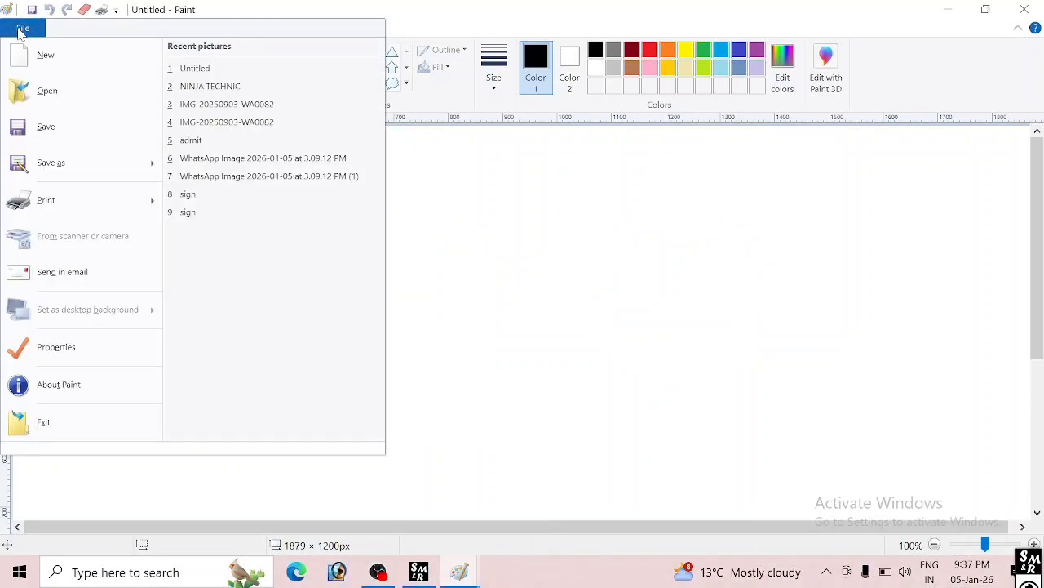
pyautogui.click(58, 347)
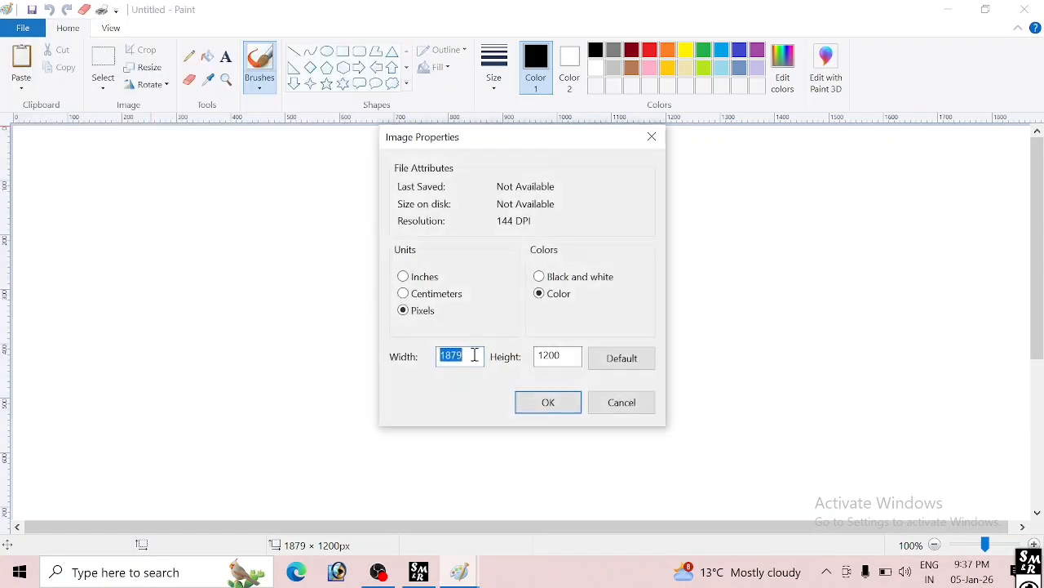
pyautogui.moveTo(473, 355); pyautogui.dragTo(401, 359)
pyautogui.write('500')
pyautogui.moveTo(571, 356); pyautogui.dragTo(480, 361)
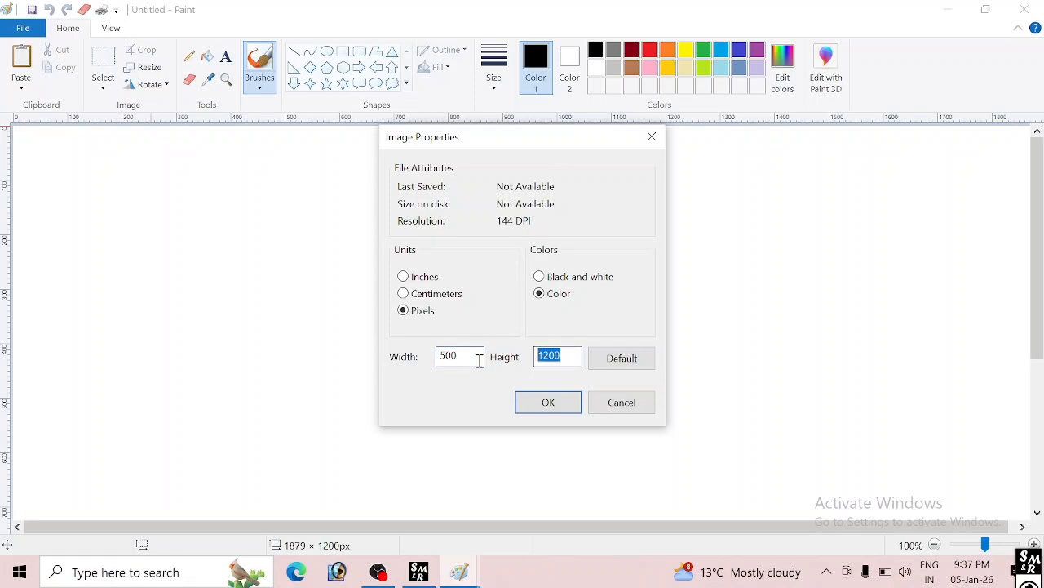
pyautogui.write('3')
pyautogui.click(549, 405)
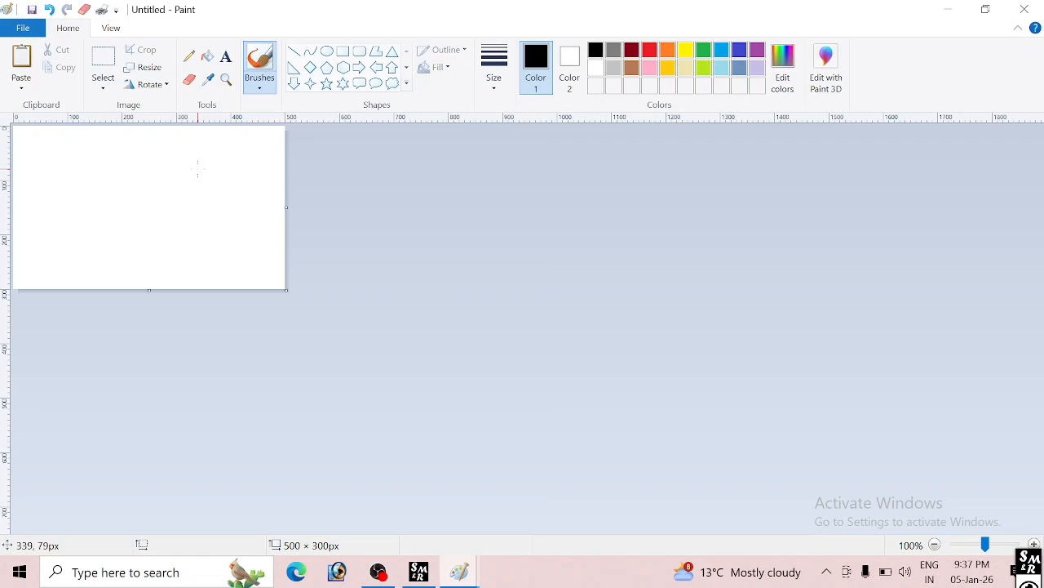
pyautogui.click(22, 30)
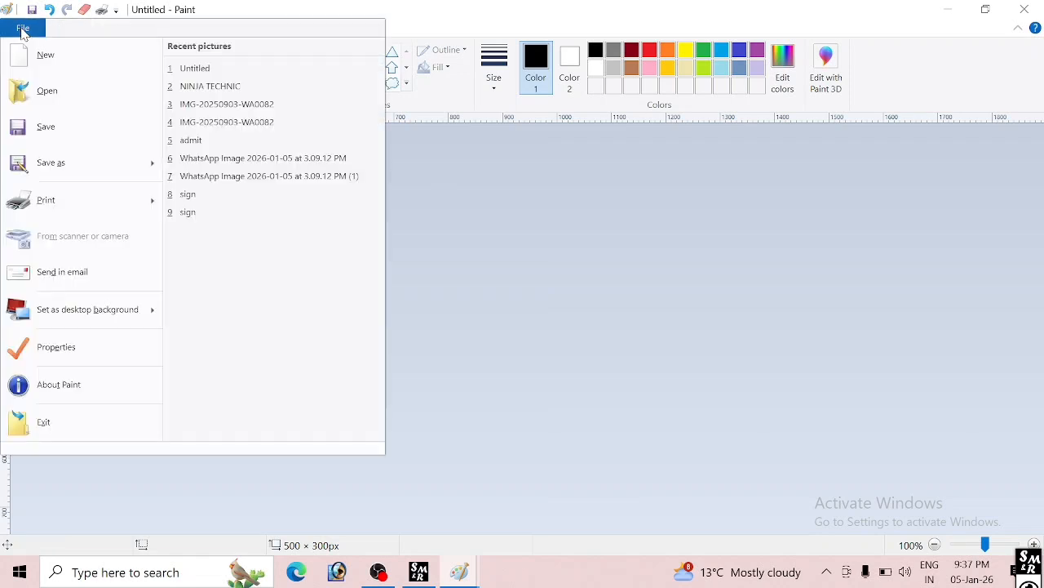
pyautogui.click(70, 346)
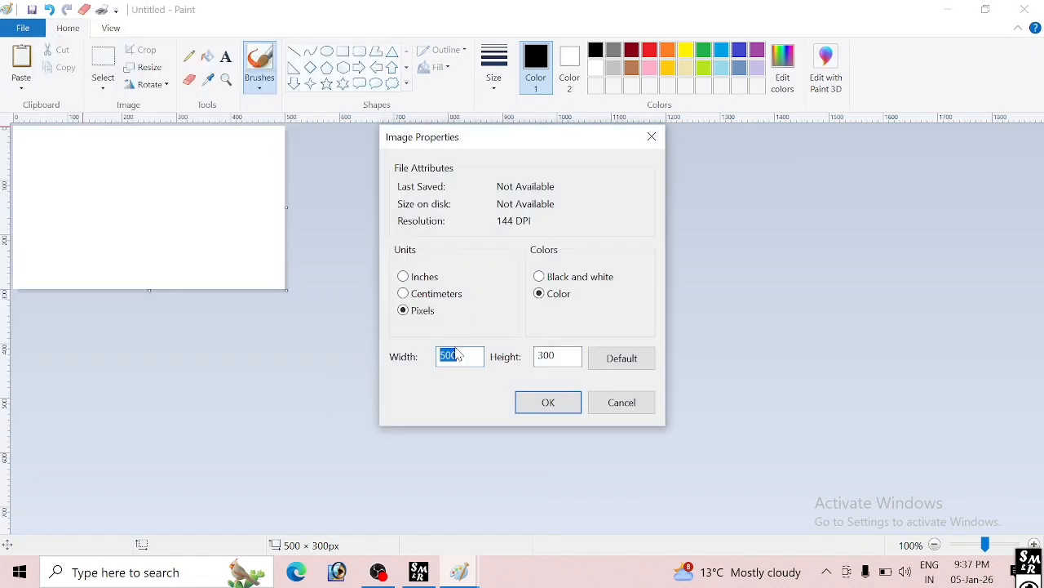
pyautogui.click(632, 406)
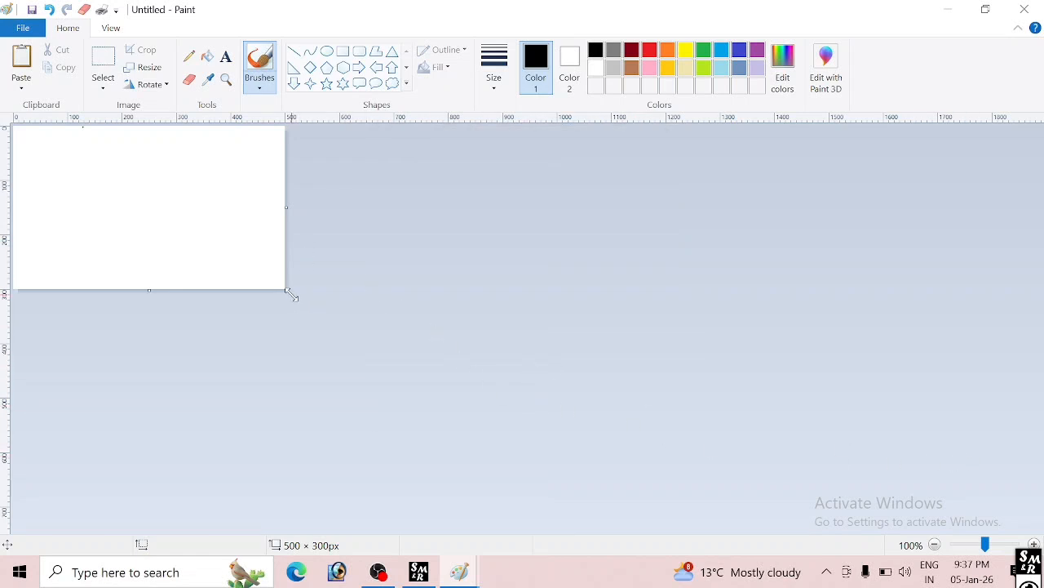
# Enlarge the canvas by its corner handle to about 1890 × 765 px.
pyautogui.moveTo(291, 295); pyautogui.dragTo(1035, 543)
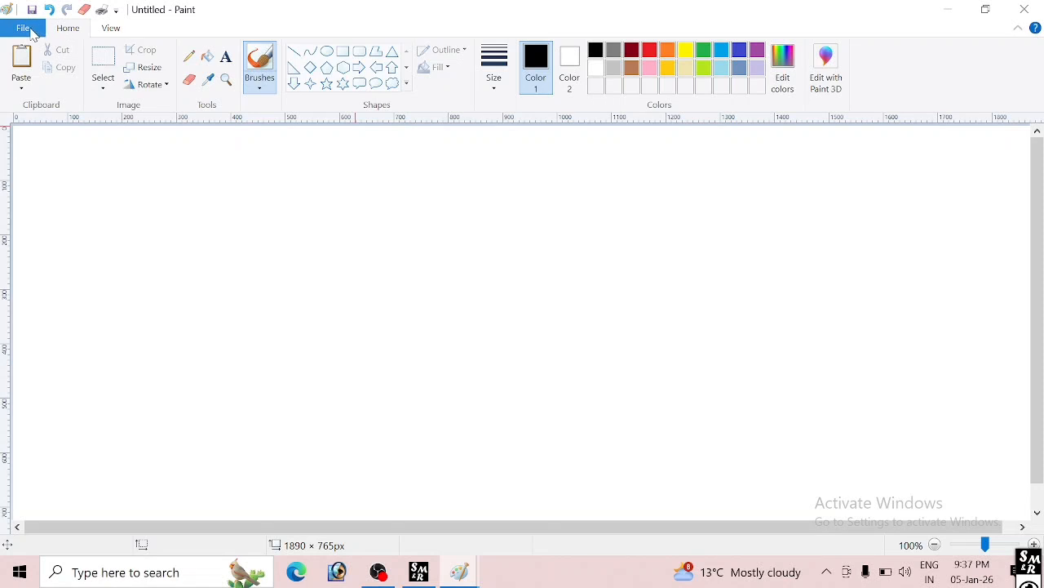
# View the About Paint version and license information and close it.
pyautogui.click(23, 28)
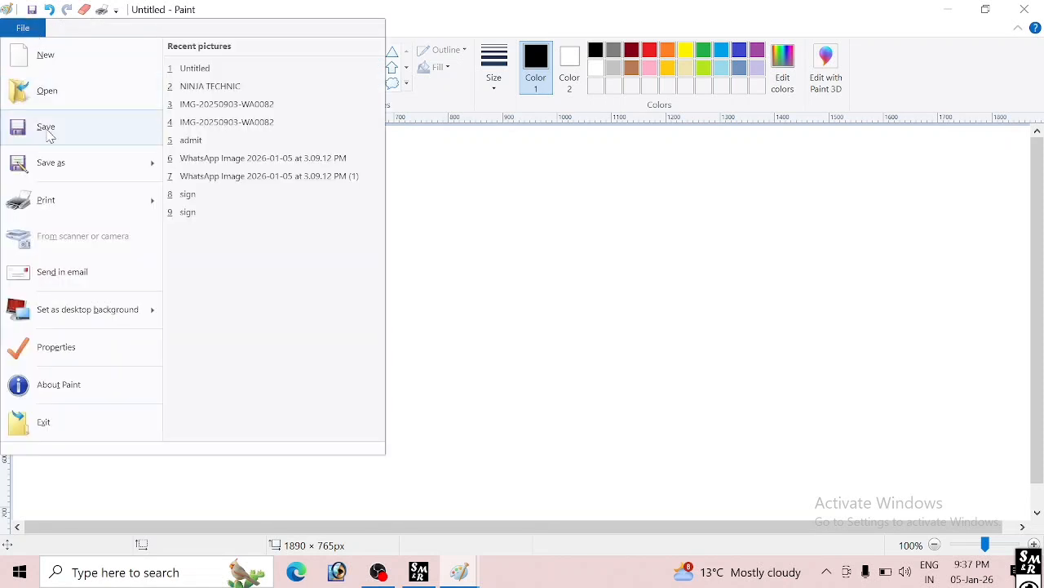
pyautogui.click(57, 384)
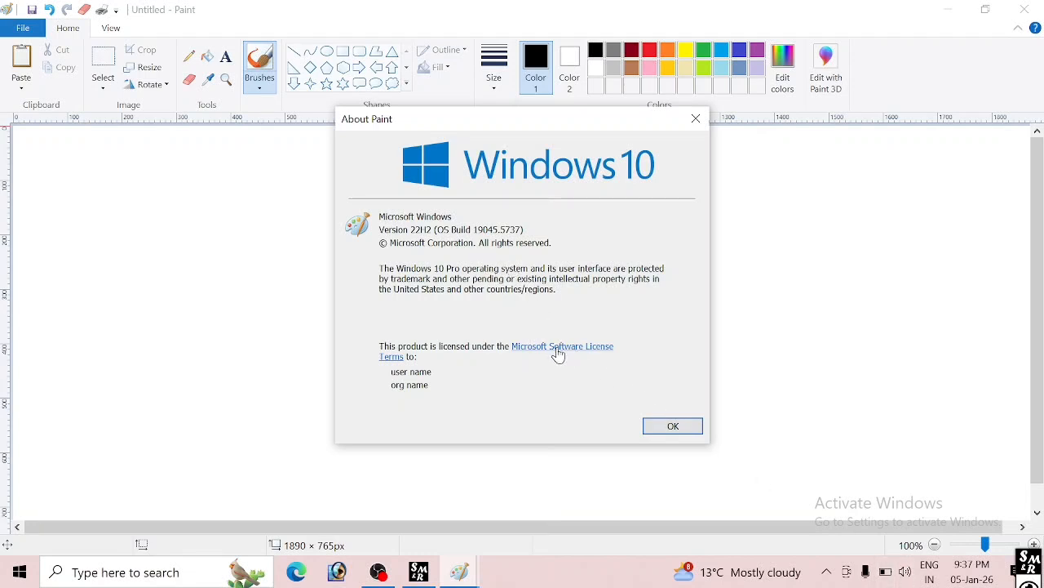
pyautogui.click(684, 426)
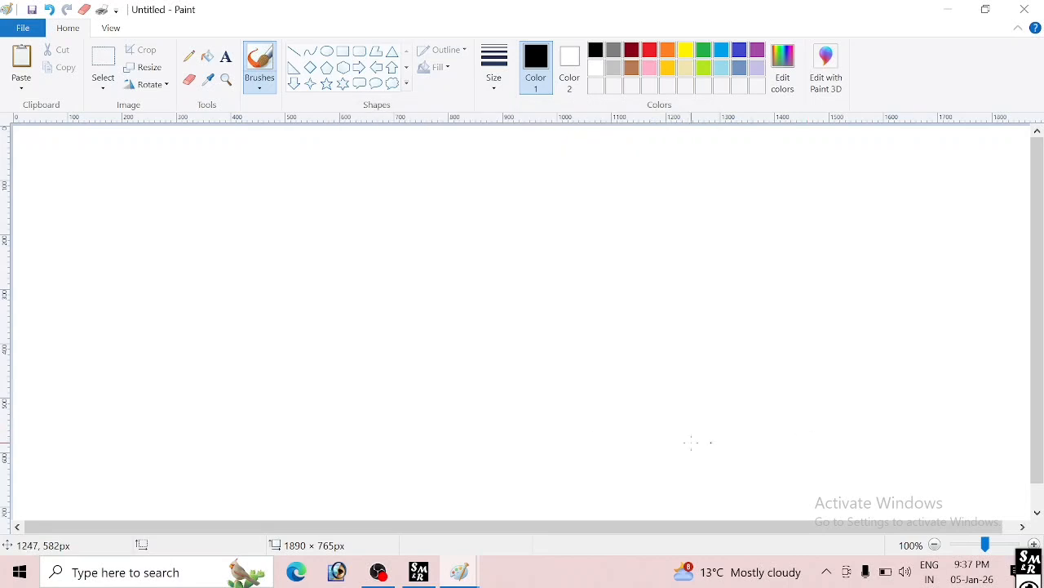
# Exit Paint without saving the untitled picture.
pyautogui.click(24, 28)
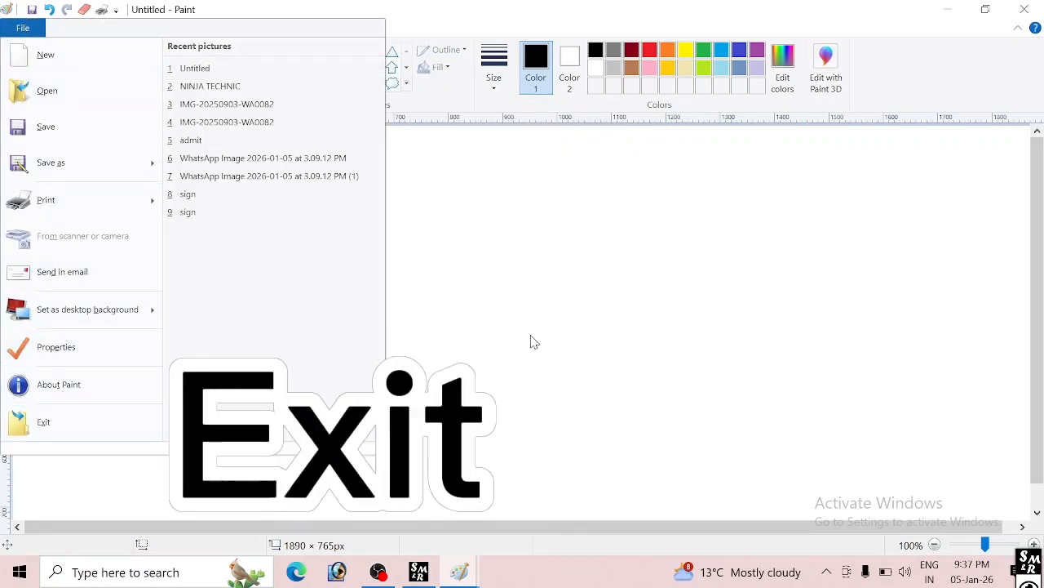
pyautogui.click(46, 423)
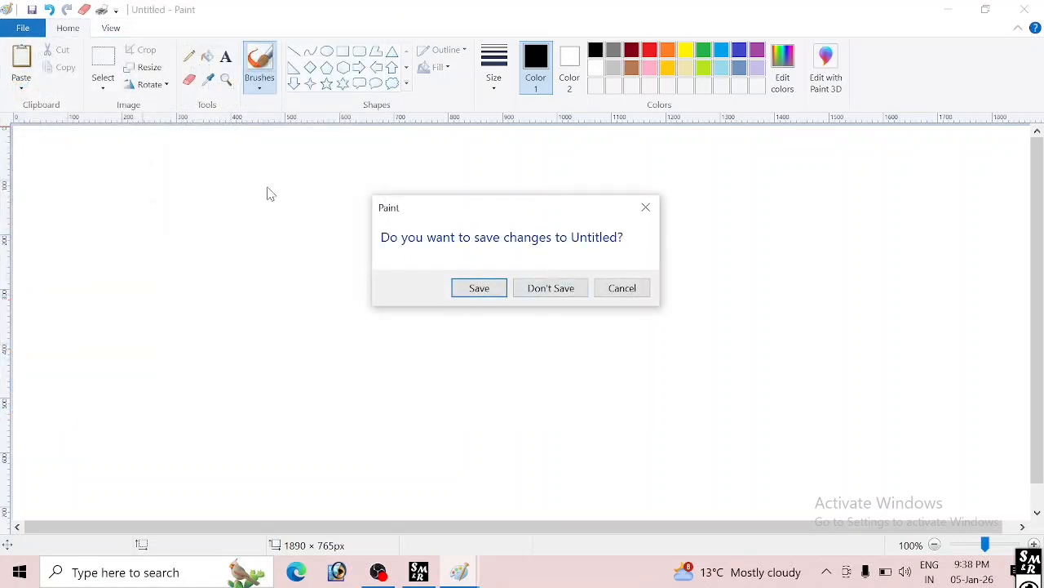
pyautogui.click(555, 291)
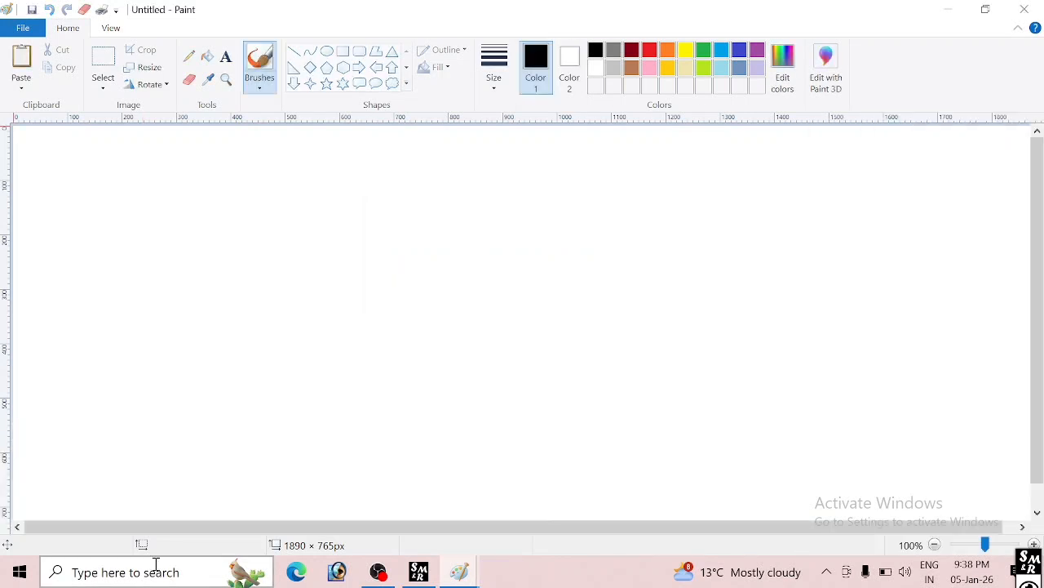
pyautogui.click(111, 28)
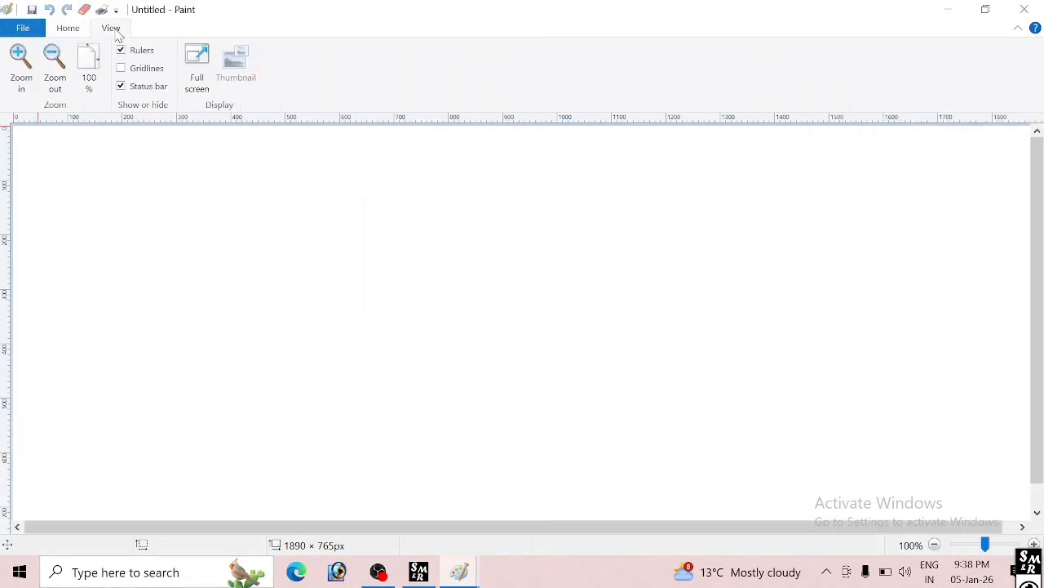
pyautogui.click(69, 29)
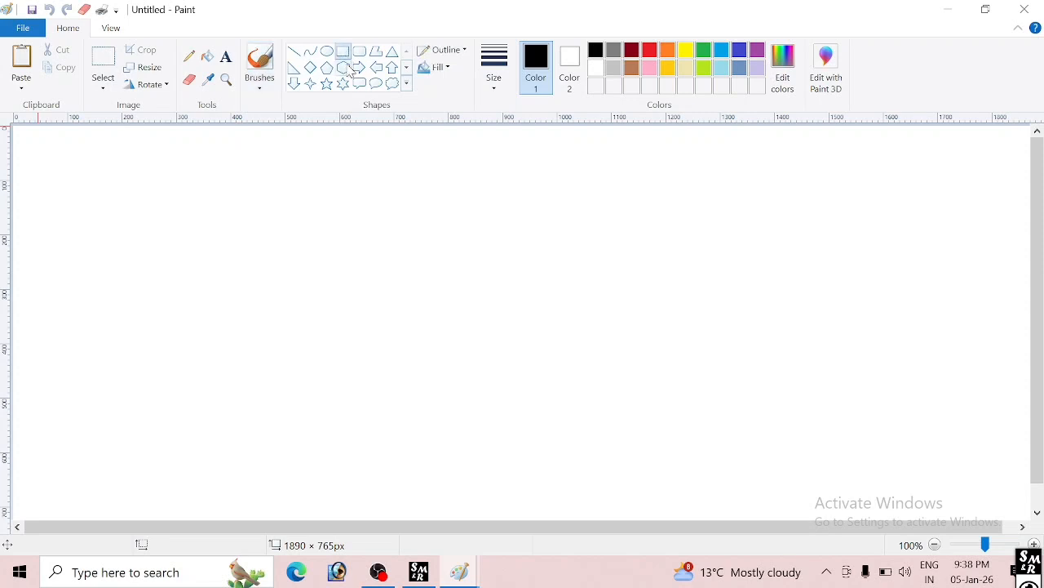
pyautogui.moveTo(305, 181); pyautogui.dragTo(532, 319)
pyautogui.click(119, 31)
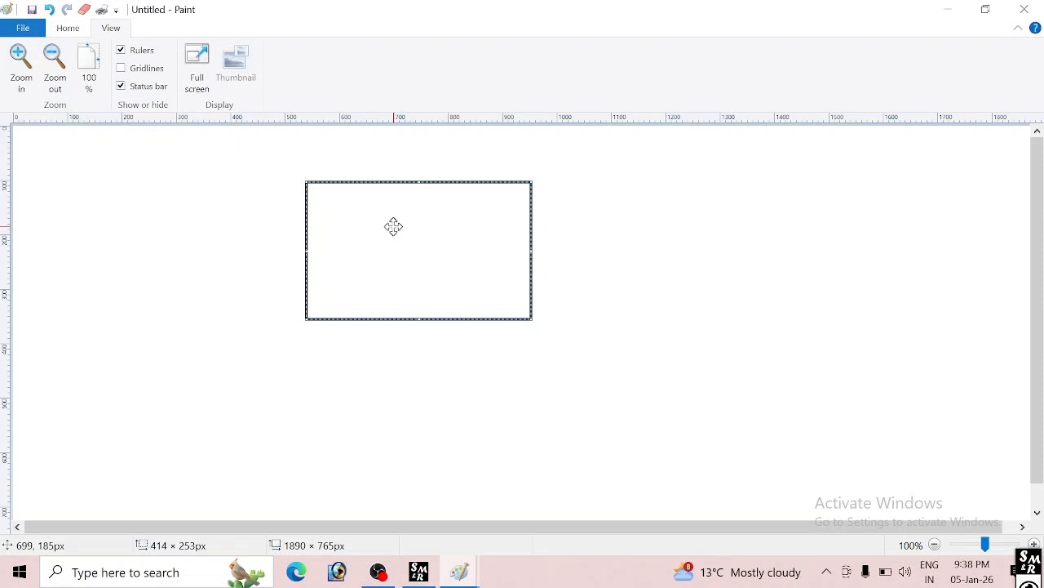
pyautogui.press('Delete')
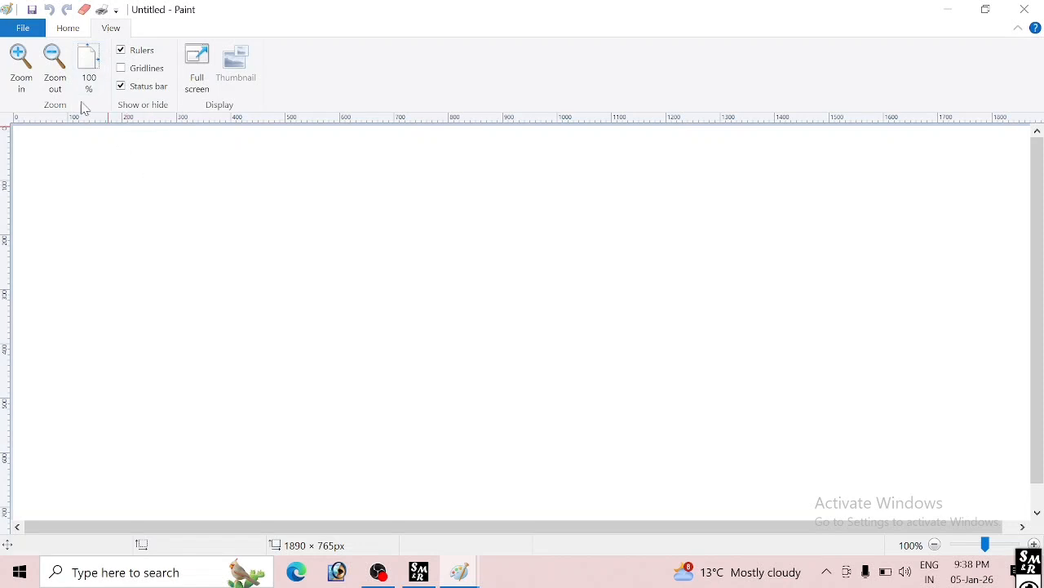
# Draw a black hexagon about 287 × 293 px near the middle of the canvas.
pyautogui.click(69, 29)
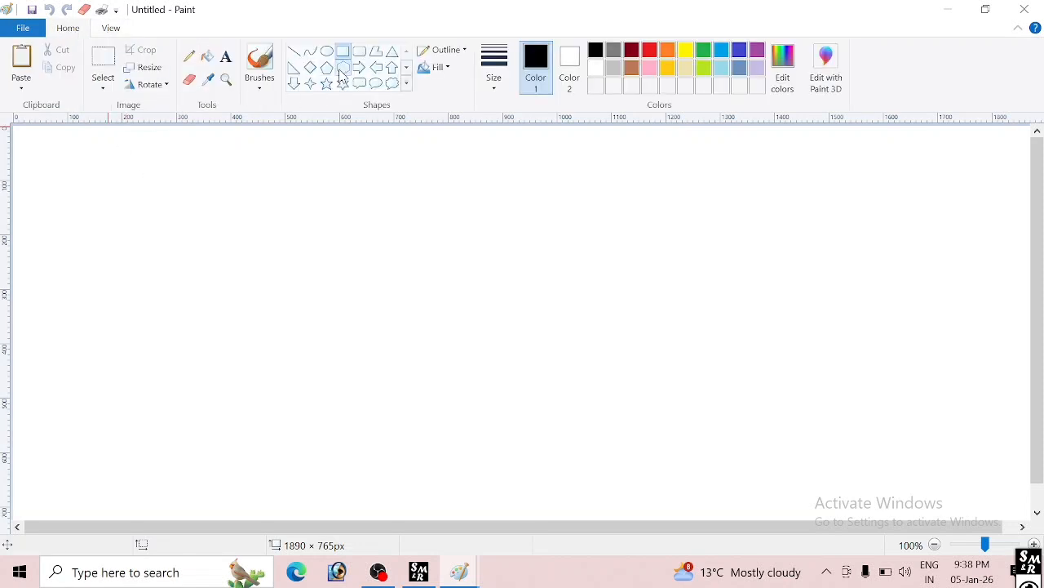
pyautogui.click(343, 67)
pyautogui.moveTo(354, 209); pyautogui.dragTo(511, 367)
# Zoom in on the picture to 400% and zoom back out to 100%.
pyautogui.click(110, 31)
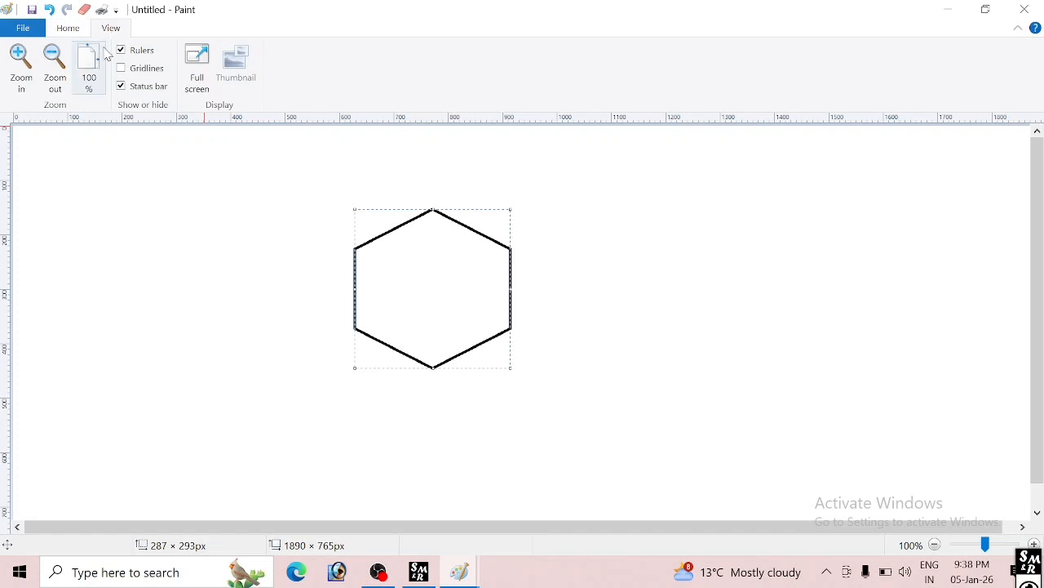
pyautogui.click(22, 73)
pyautogui.click(23, 74)
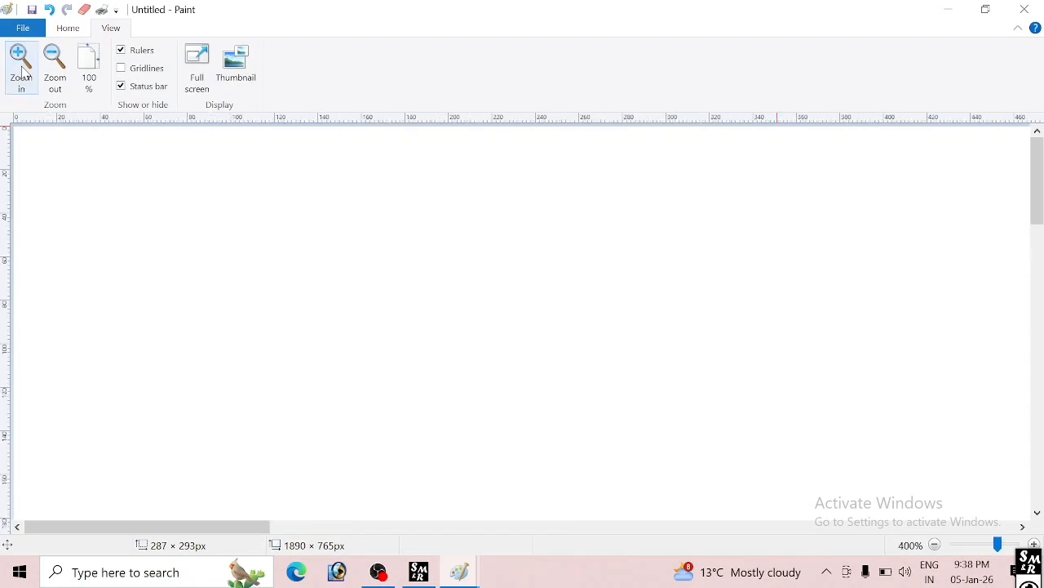
pyautogui.click(55, 65)
pyautogui.click(55, 66)
# Show the gridlines and hide them again, and hide and restore the status bar.
pyautogui.click(121, 67)
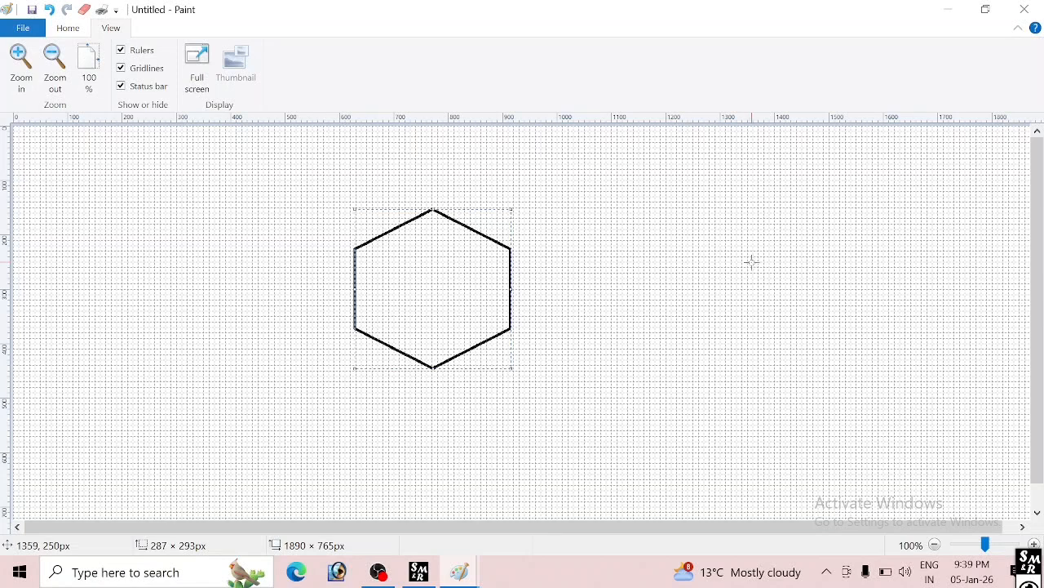
pyautogui.click(143, 74)
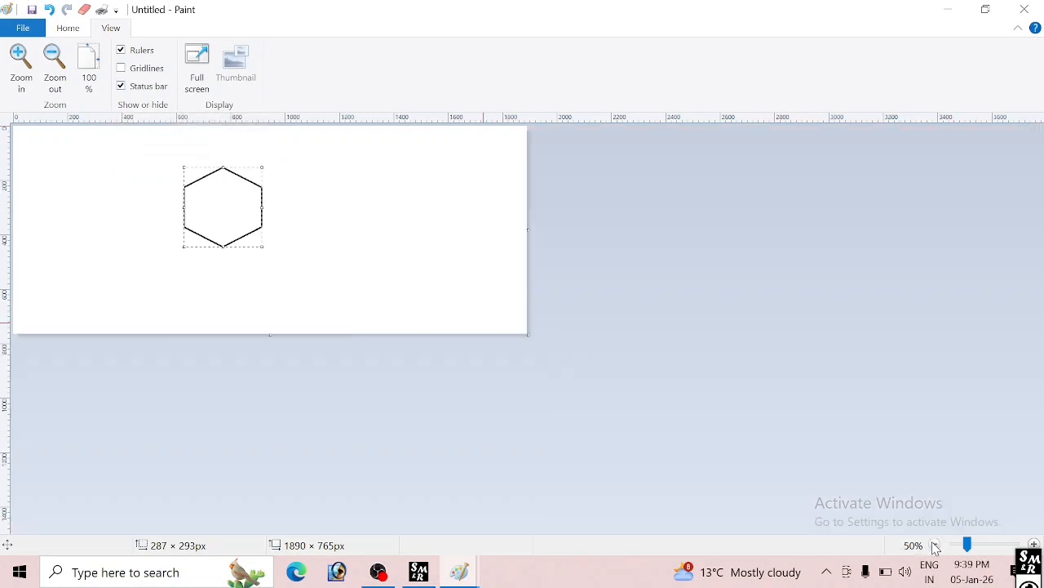
pyautogui.click(936, 544)
pyautogui.click(1034, 544)
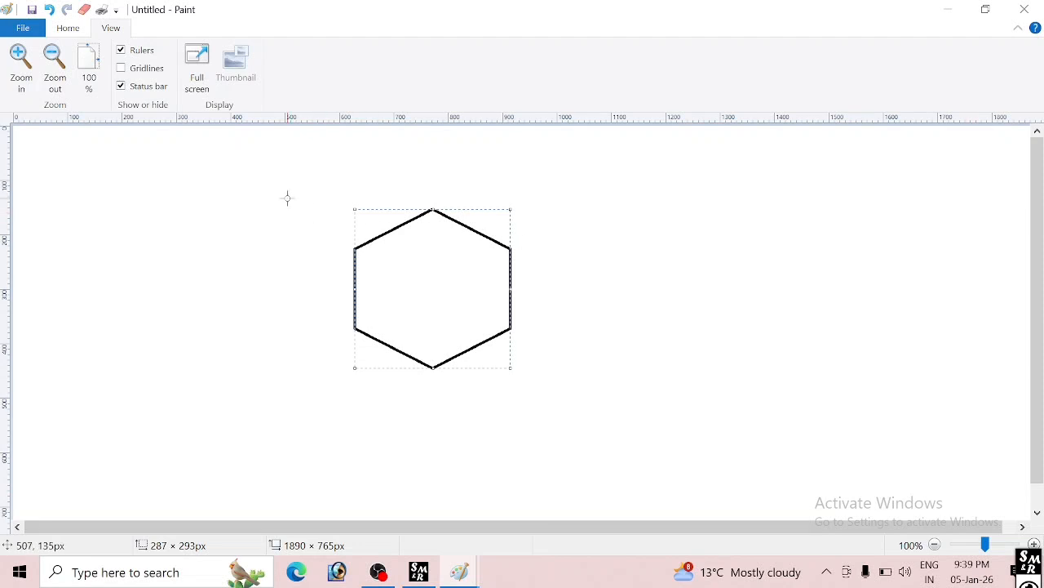
pyautogui.click(122, 87)
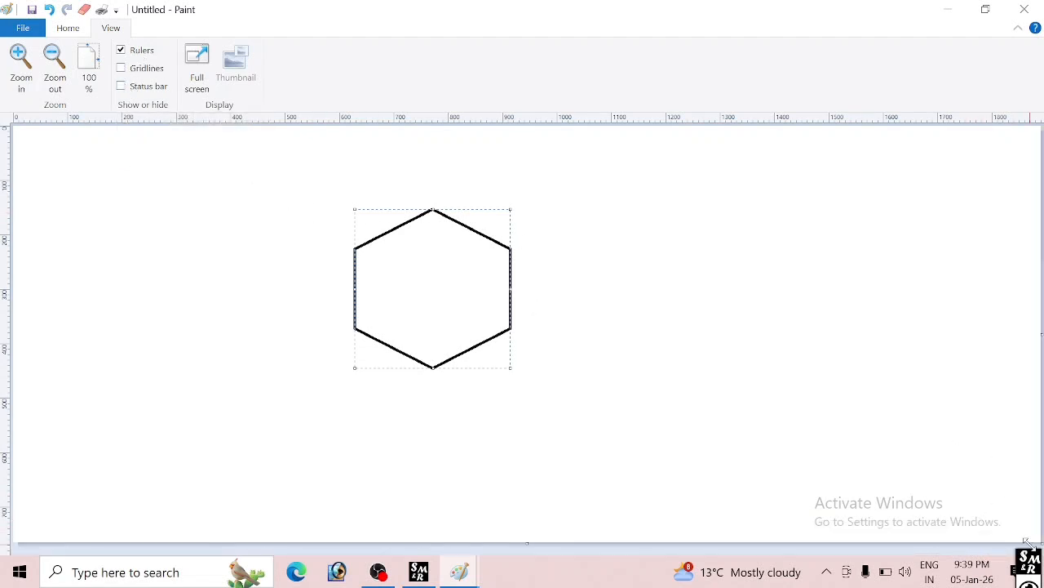
pyautogui.click(122, 87)
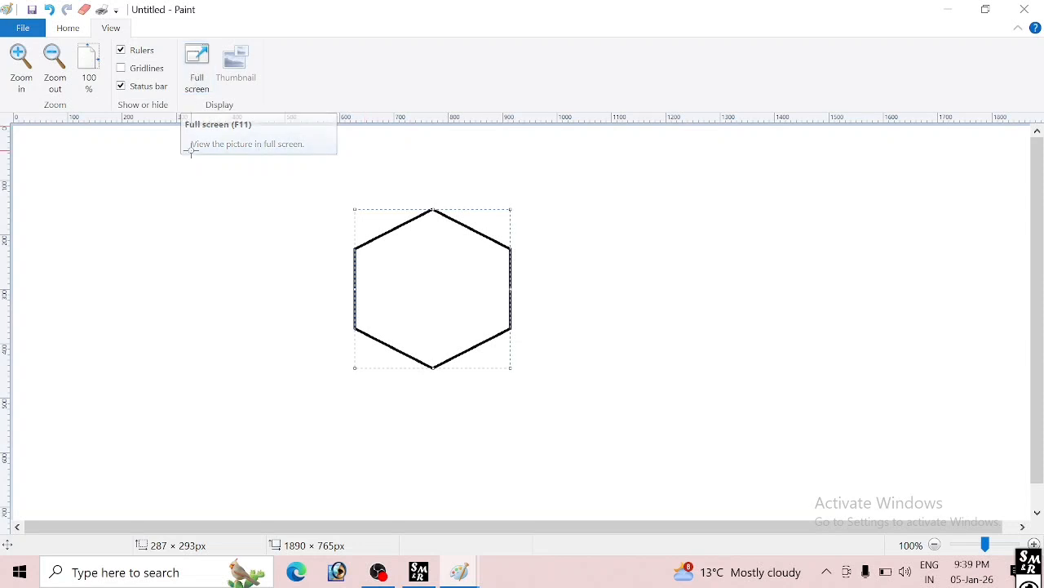
# View the hexagon picture in full screen and return to the Home tools.
pyautogui.click(197, 75)
pyautogui.click(197, 72)
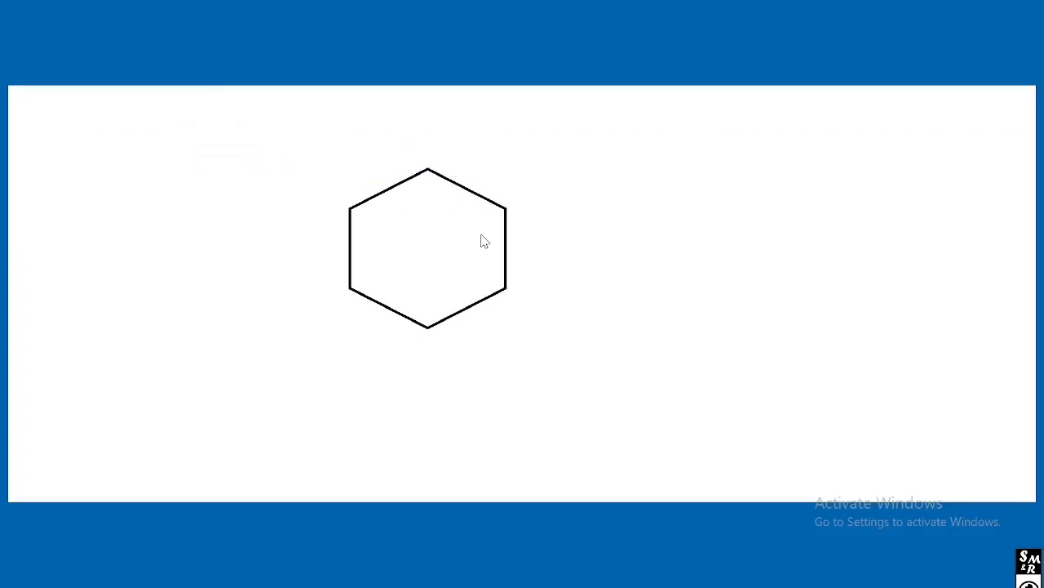
pyautogui.click(387, 128)
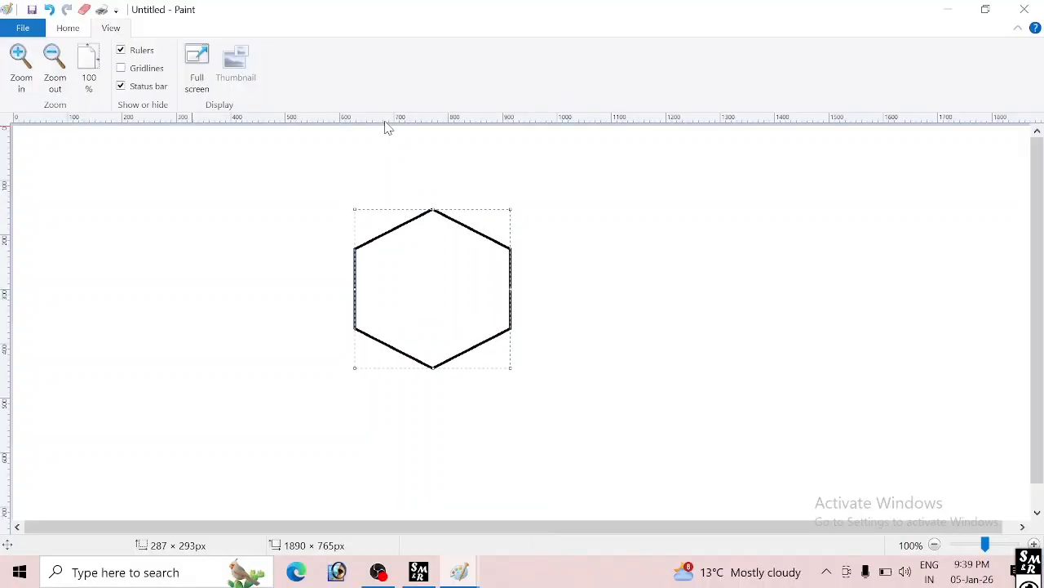
pyautogui.press('Escape')
pyautogui.click(69, 30)
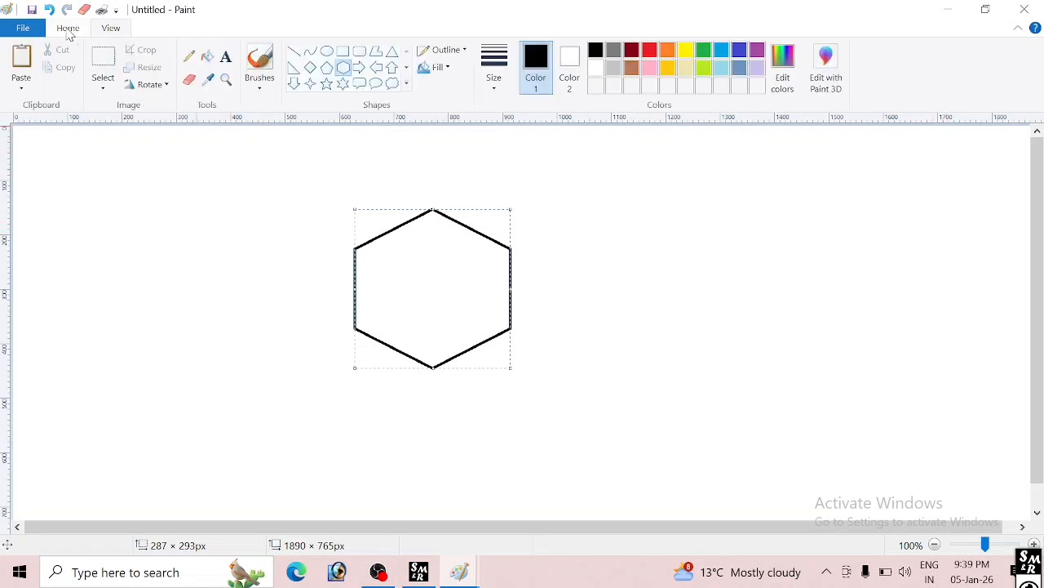